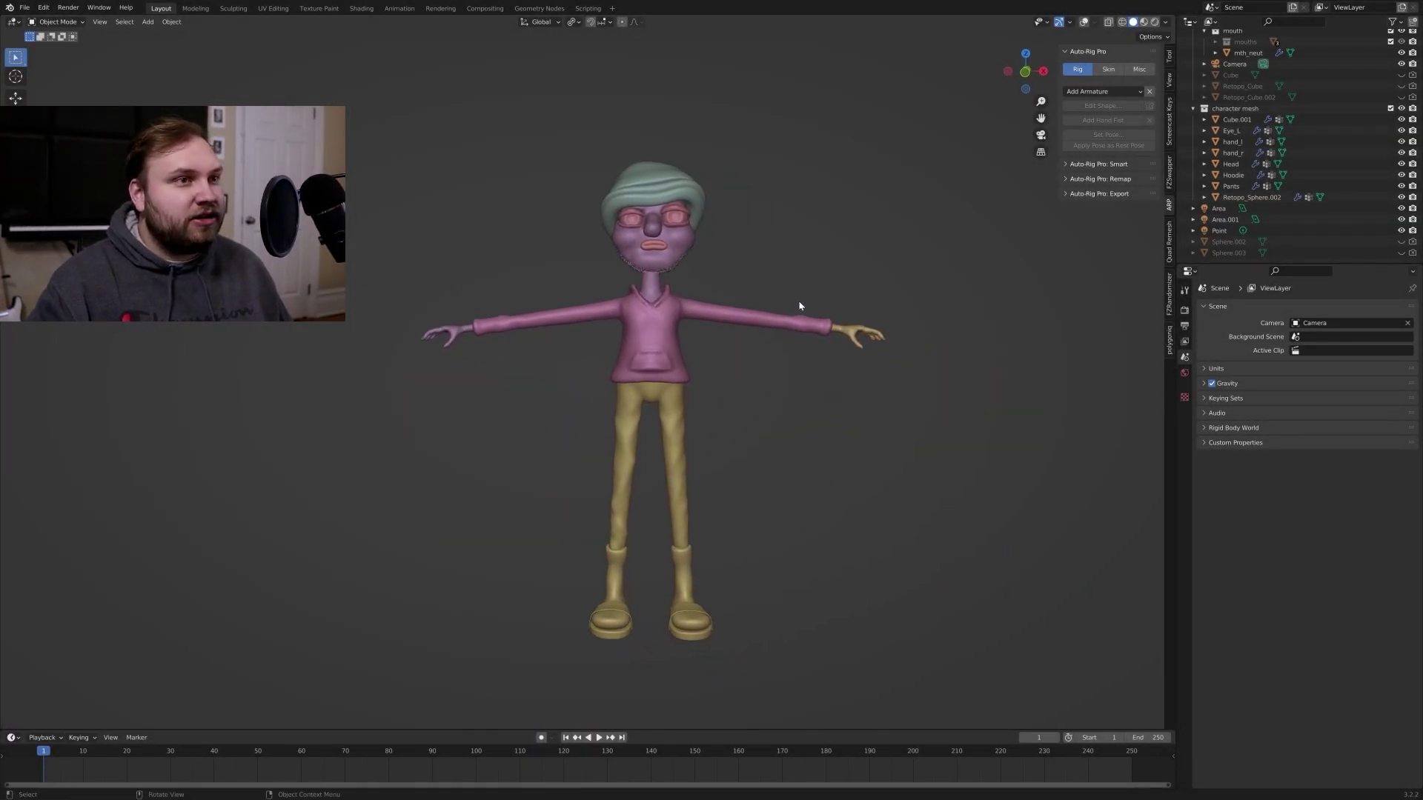
- Turn on the viewport overlays and select the hand_l mesh at the end of the outstretched arm
{"action": "left_click", "coordinate": [1083, 22]}
{"action": "left_click", "coordinate": [864, 335]}
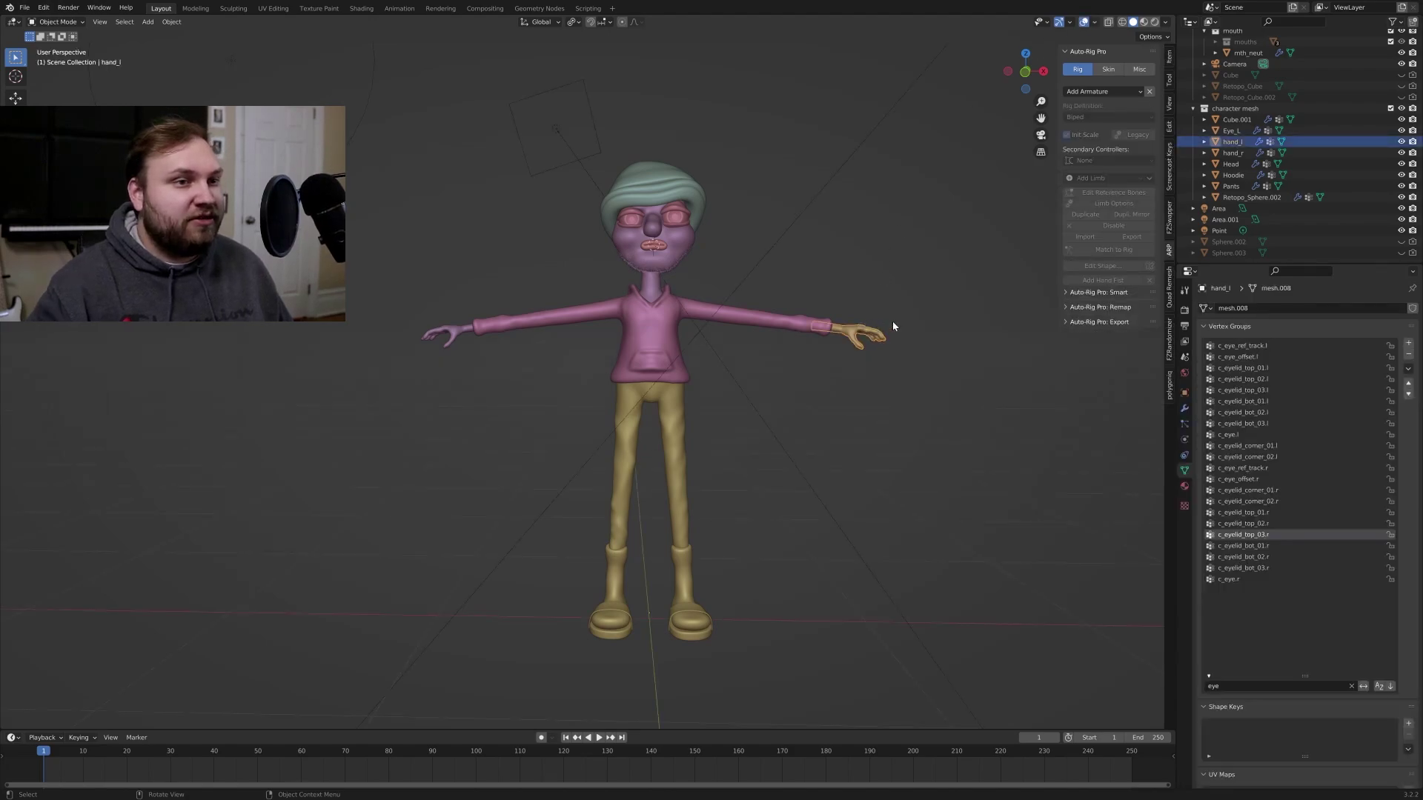
{"action": "middle_click_drag", "start_coordinate": [902, 326], "coordinate": [895, 393]}
{"action": "scroll", "coordinate": [895, 393], "scroll_direction": "up", "scroll_amount": 2}
{"action": "middle_click_drag", "start_coordinate": [959, 336], "coordinate": [925, 264]}
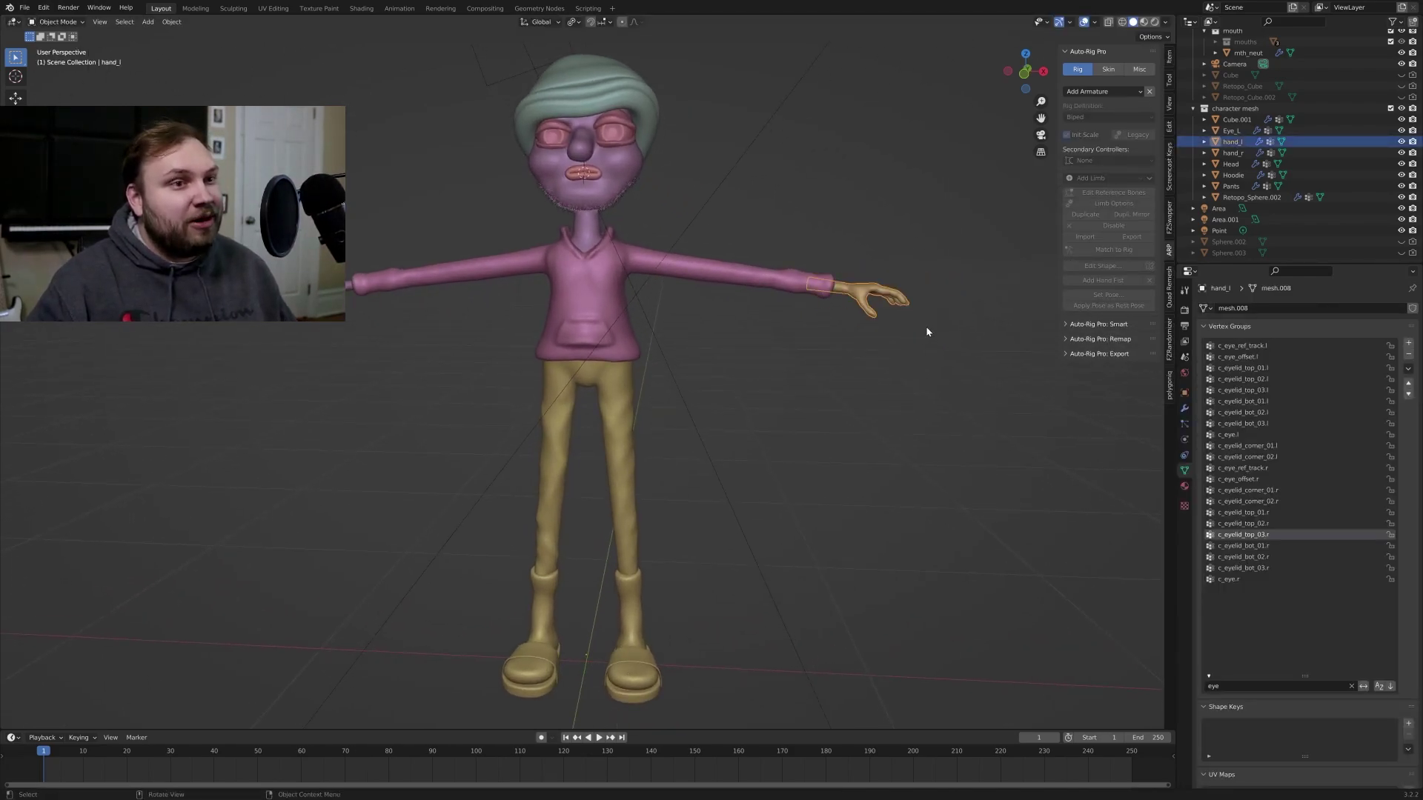
{"action": "middle_click_drag", "start_coordinate": [916, 330], "coordinate": [882, 357]}
- Try moving individual body part meshes such as the head away from the character, and undo the moves
{"action": "key", "text": "g"}
{"action": "right_click", "coordinate": [835, 386]}
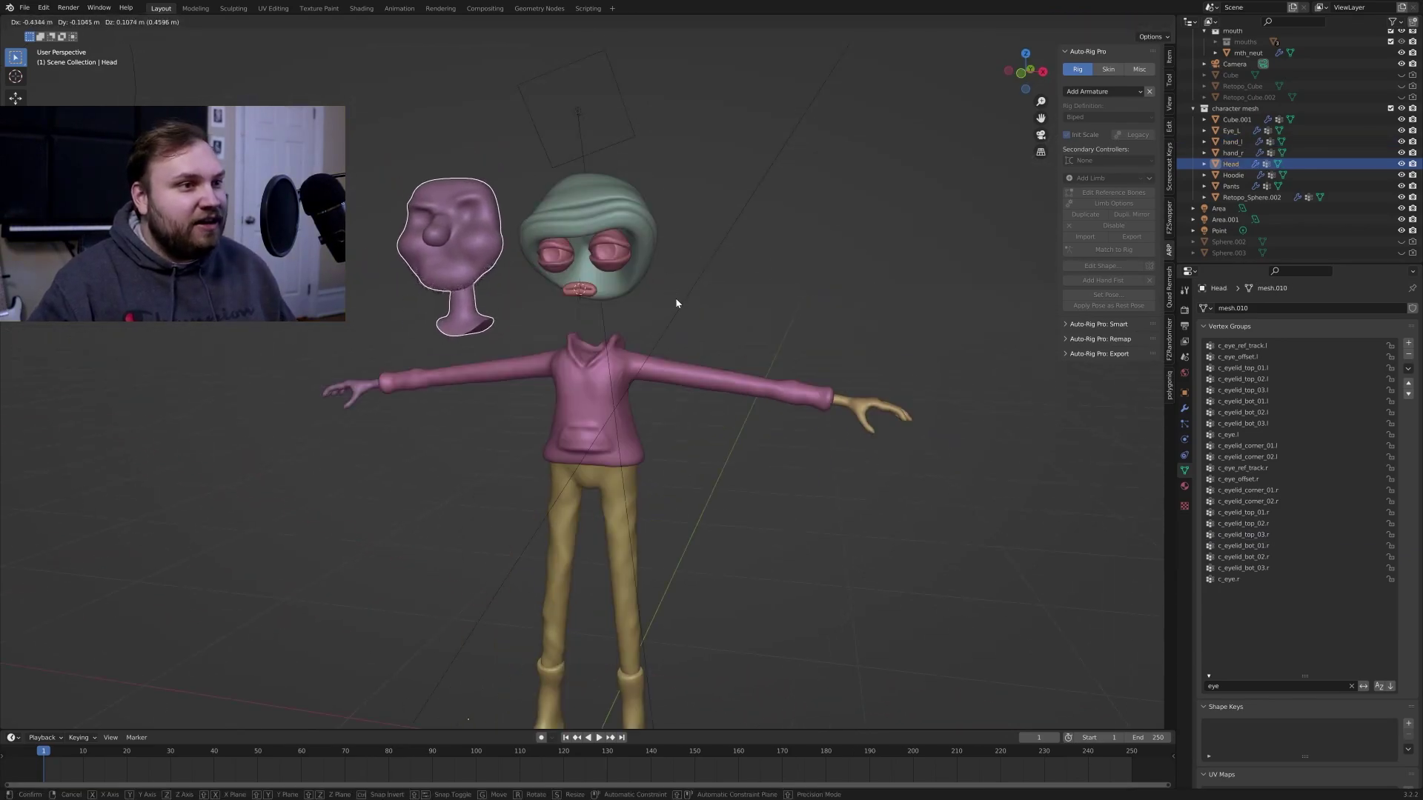
{"action": "right_click", "coordinate": [676, 303]}
{"action": "left_click", "coordinate": [632, 268]}
{"action": "middle_click_drag", "start_coordinate": [679, 283], "coordinate": [637, 351]}
{"action": "key", "text": "ctrl+z"}
{"action": "scroll", "coordinate": [719, 252], "scroll_direction": "up", "scroll_amount": 2}
{"action": "scroll", "coordinate": [718, 254], "scroll_direction": "down", "scroll_amount": 2}
{"action": "key", "text": "ctrl+z"}
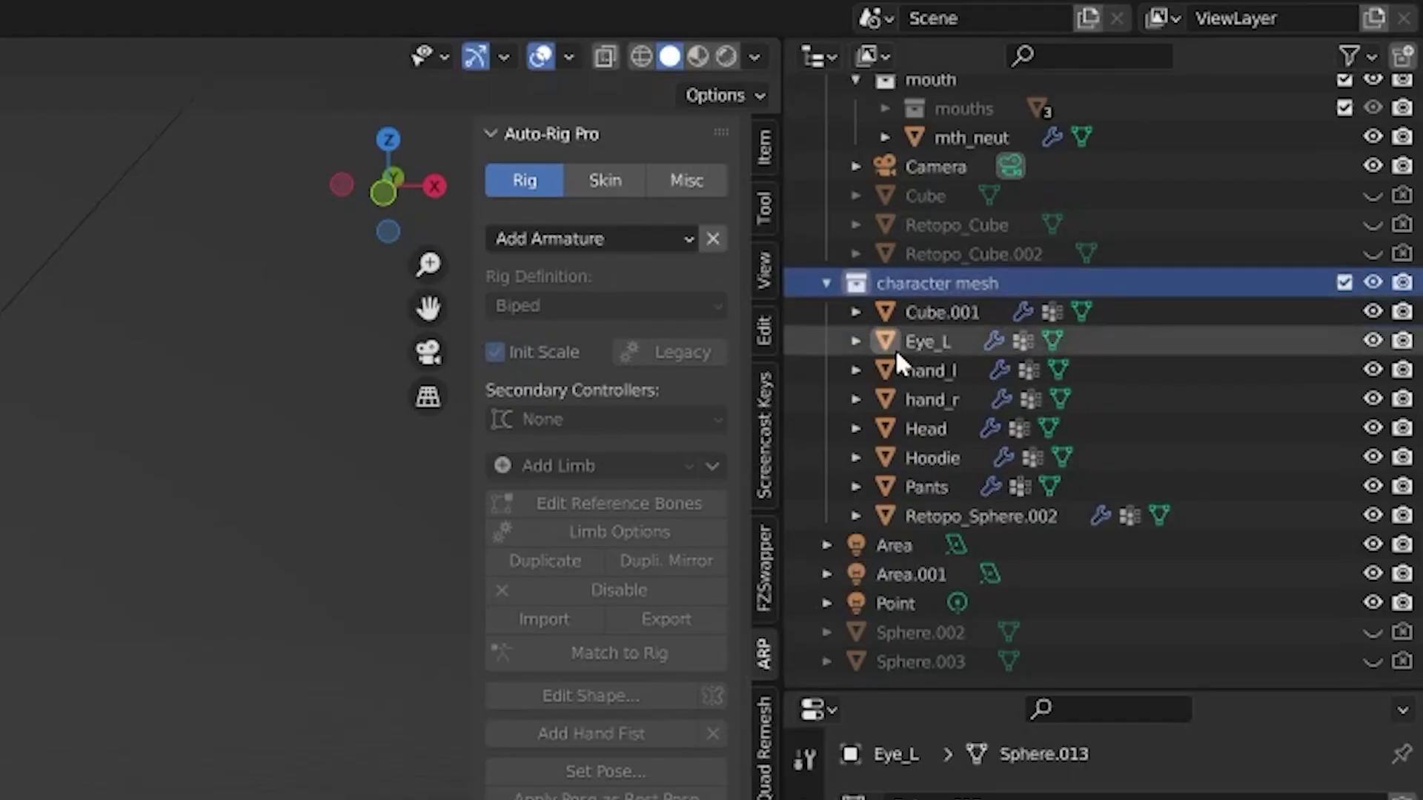
- Select every object contained in the character mesh collection
{"action": "left_click", "coordinate": [1225, 110]}
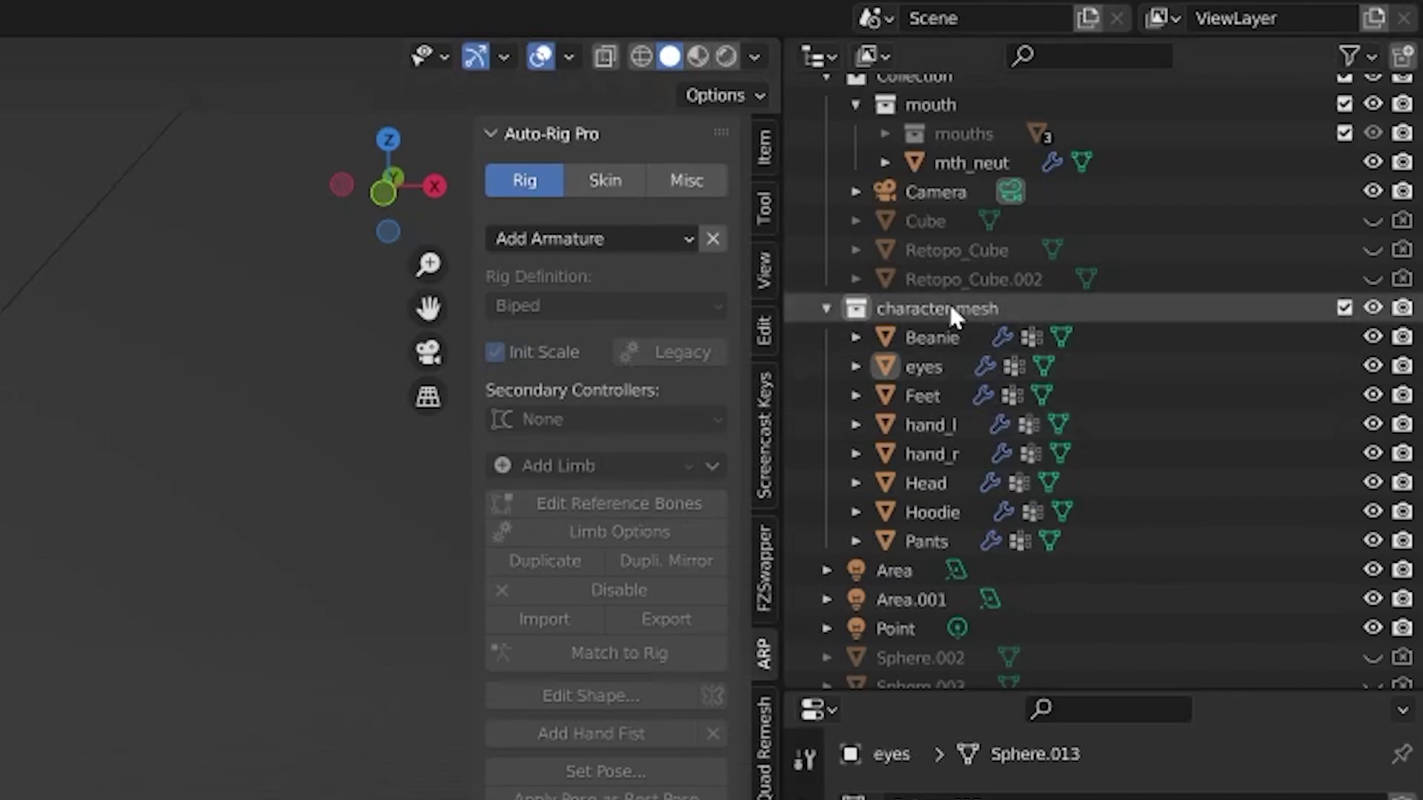
{"action": "right_click", "coordinate": [978, 304]}
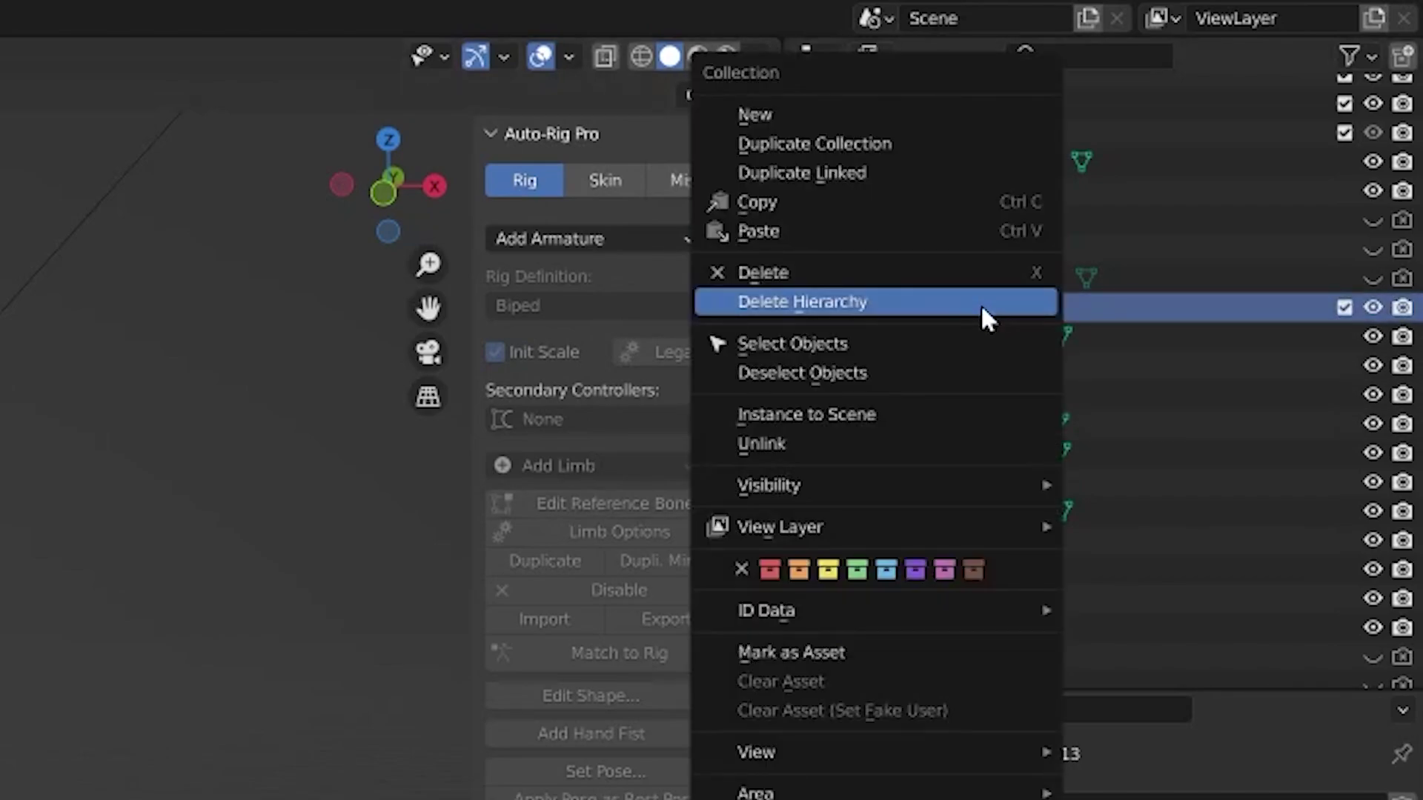
{"action": "left_click", "coordinate": [945, 345]}
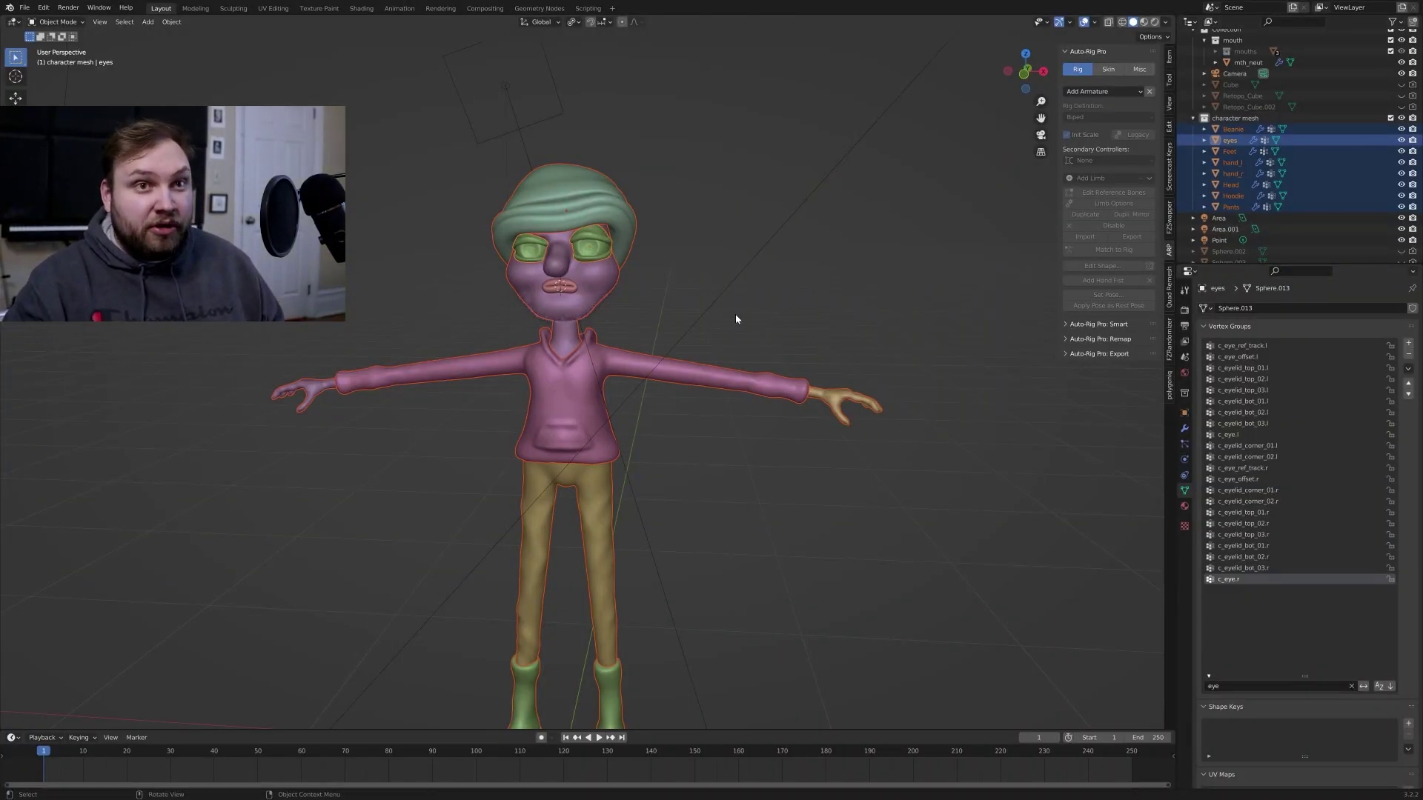
- Exclude the mouth collection from the view layer, leaving the character mesh collection enabled
{"action": "left_click", "coordinate": [1390, 117]}
{"action": "left_click", "coordinate": [1392, 58]}
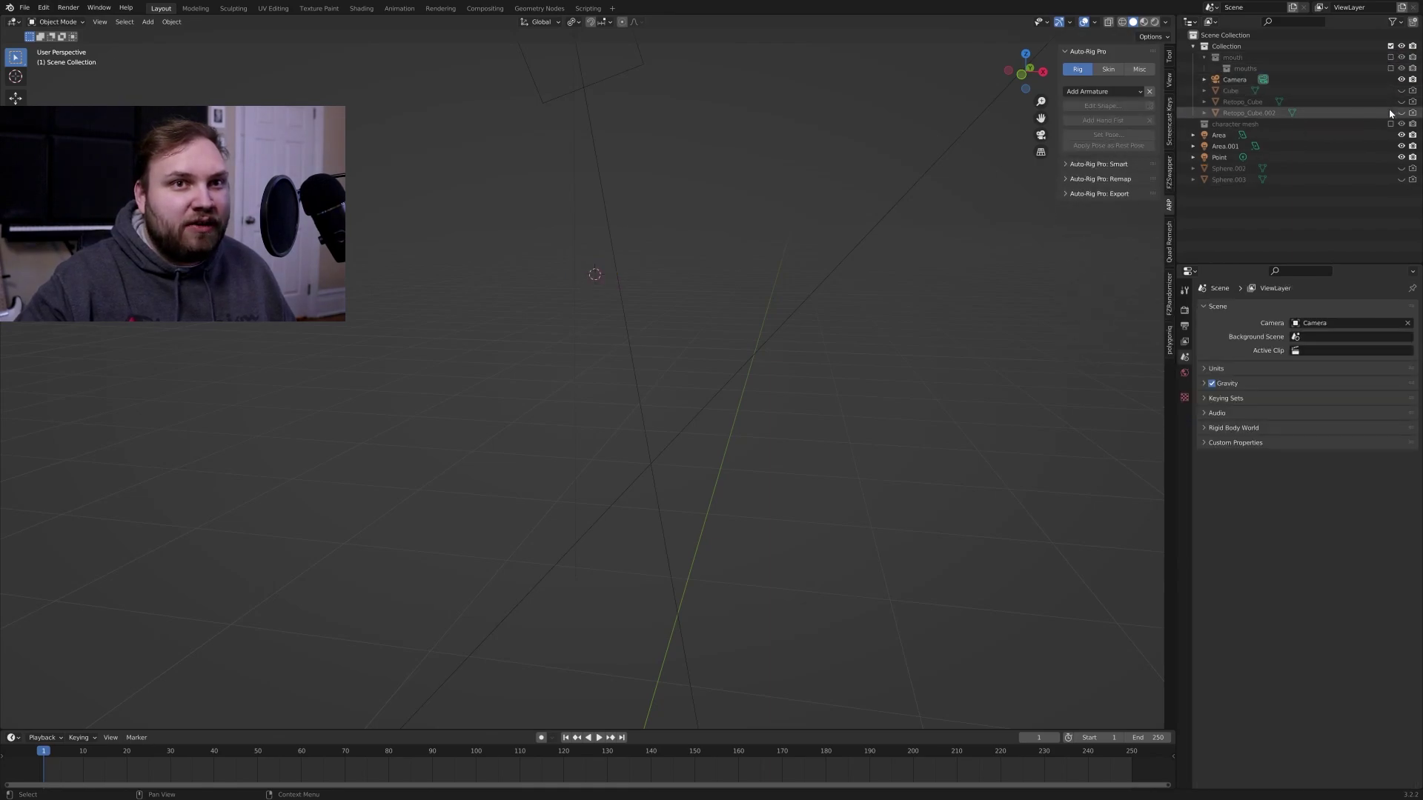
{"action": "left_click", "coordinate": [1391, 124]}
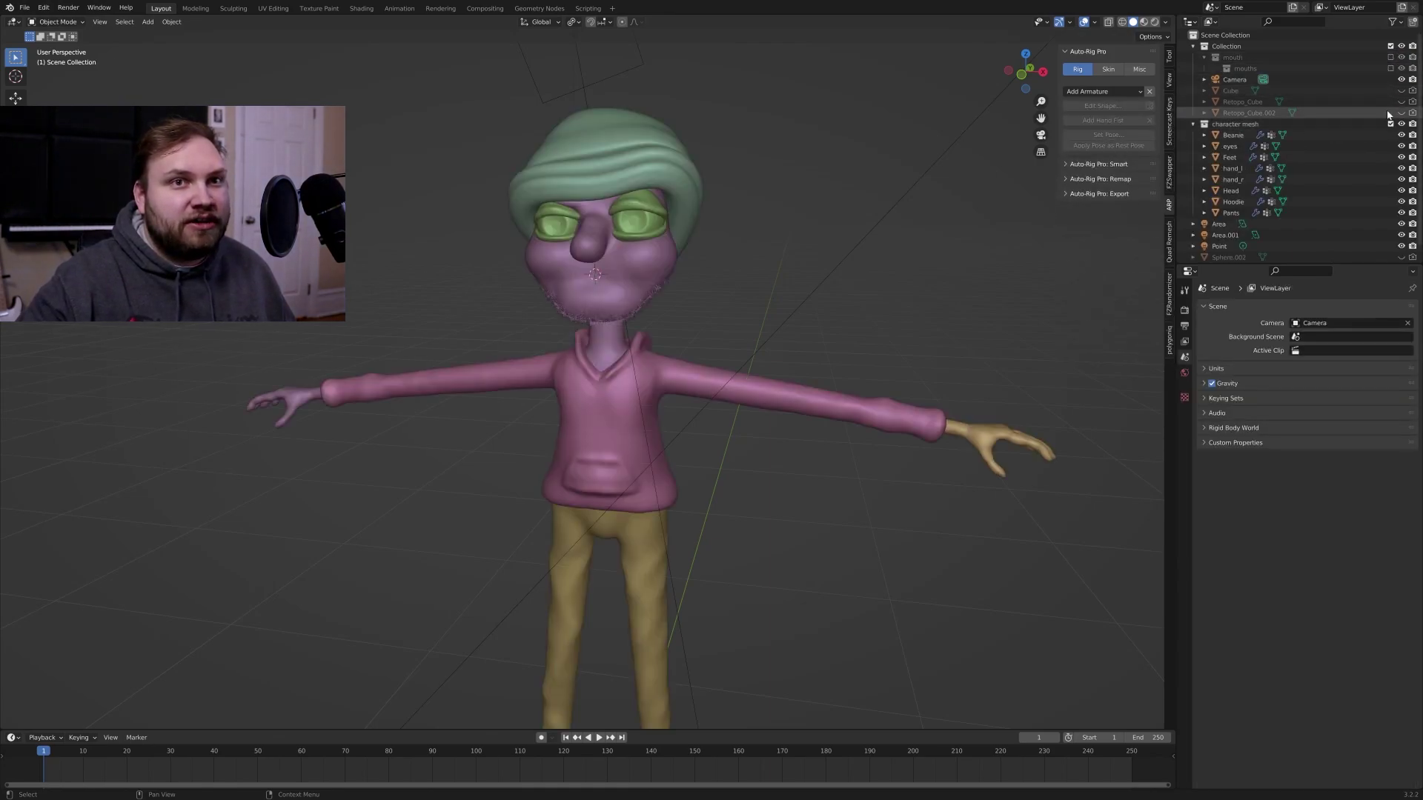
- Select the Head mesh and examine the face closely from several angles
{"action": "left_click", "coordinate": [1235, 191]}
{"action": "mouse_move", "coordinate": [830, 222]}
{"action": "middle_mouse_down"}
{"action": "mouse_move", "coordinate": [744, 258]}
{"action": "mouse_move", "coordinate": [752, 241]}
{"action": "mouse_move", "coordinate": [711, 339]}
{"action": "middle_mouse_up"}
{"action": "scroll", "coordinate": [743, 259], "scroll_direction": "up", "scroll_amount": 1}
{"action": "middle_click_drag", "start_coordinate": [712, 339], "coordinate": [709, 299]}
{"action": "scroll", "coordinate": [710, 299], "scroll_direction": "up", "scroll_amount": 3}
{"action": "middle_click_drag", "start_coordinate": [741, 231], "coordinate": [708, 314], "text": "shift"}
{"action": "scroll", "coordinate": [708, 313], "scroll_direction": "up", "scroll_amount": 1}
{"action": "key", "text": "z"}
{"action": "left_click", "coordinate": [726, 159]}
{"action": "middle_click_drag", "start_coordinate": [727, 165], "coordinate": [819, 209]}
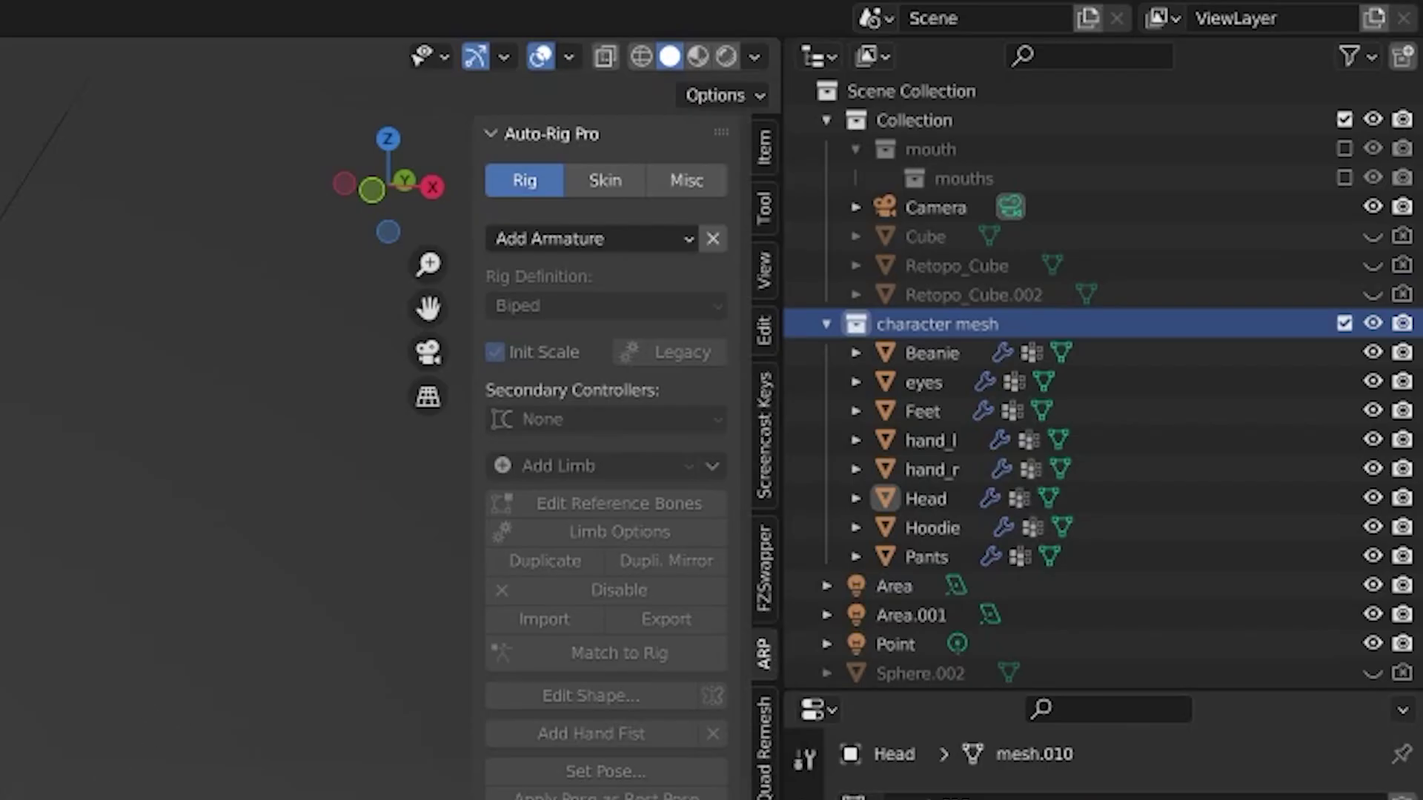
- Select all objects in the character mesh collection, with the eyes as the active object
{"action": "left_click", "coordinate": [931, 383]}
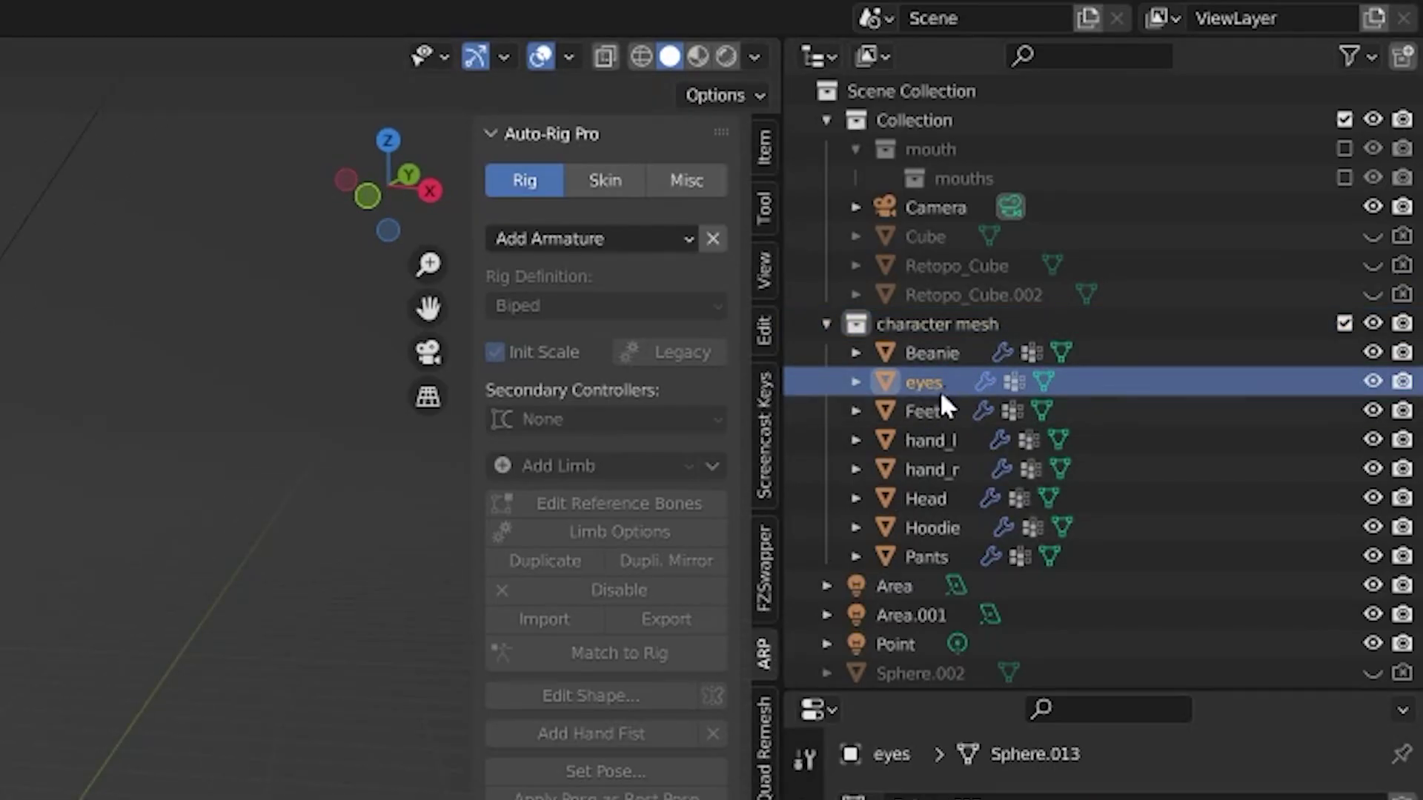
{"action": "left_click", "coordinate": [926, 324]}
{"action": "right_click", "coordinate": [951, 323]}
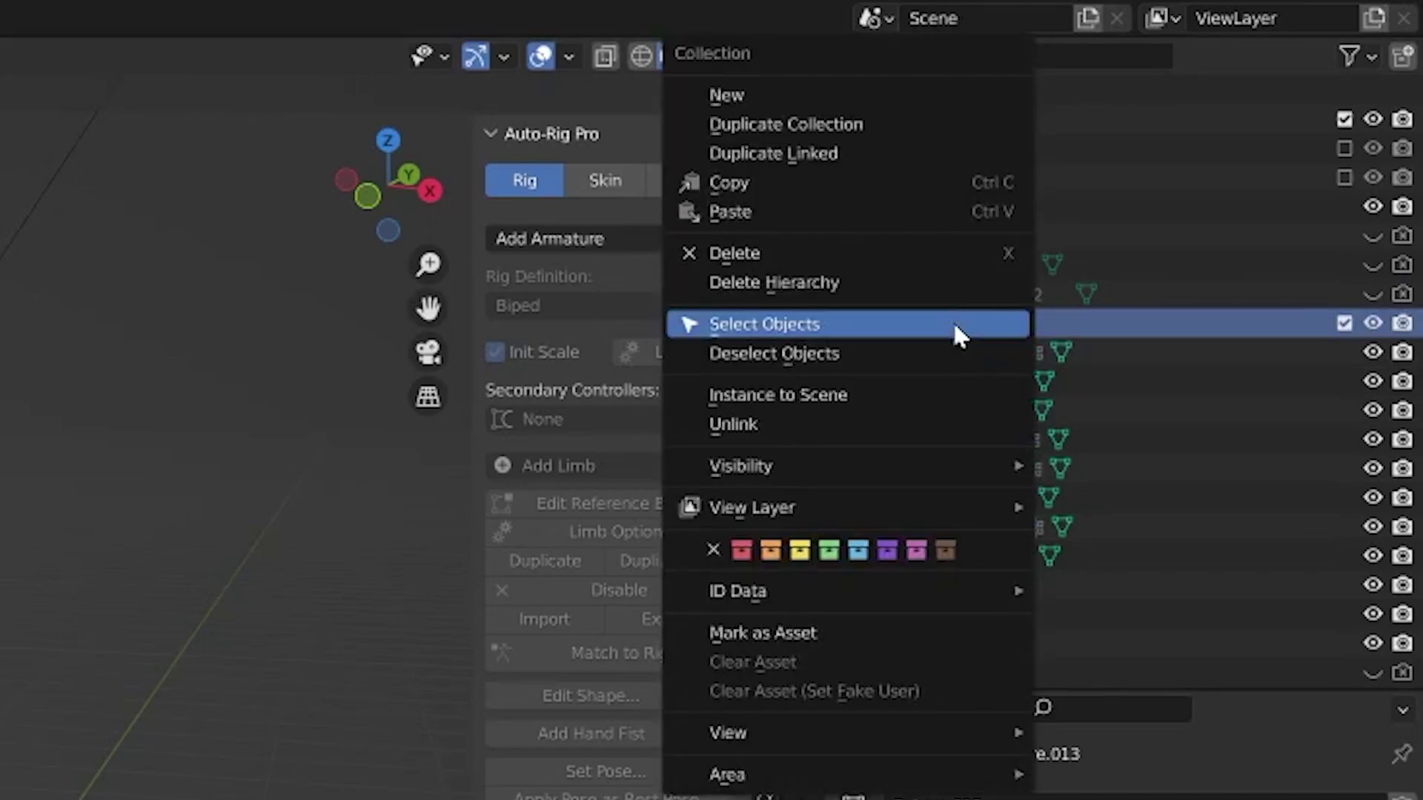
{"action": "left_click", "coordinate": [936, 323]}
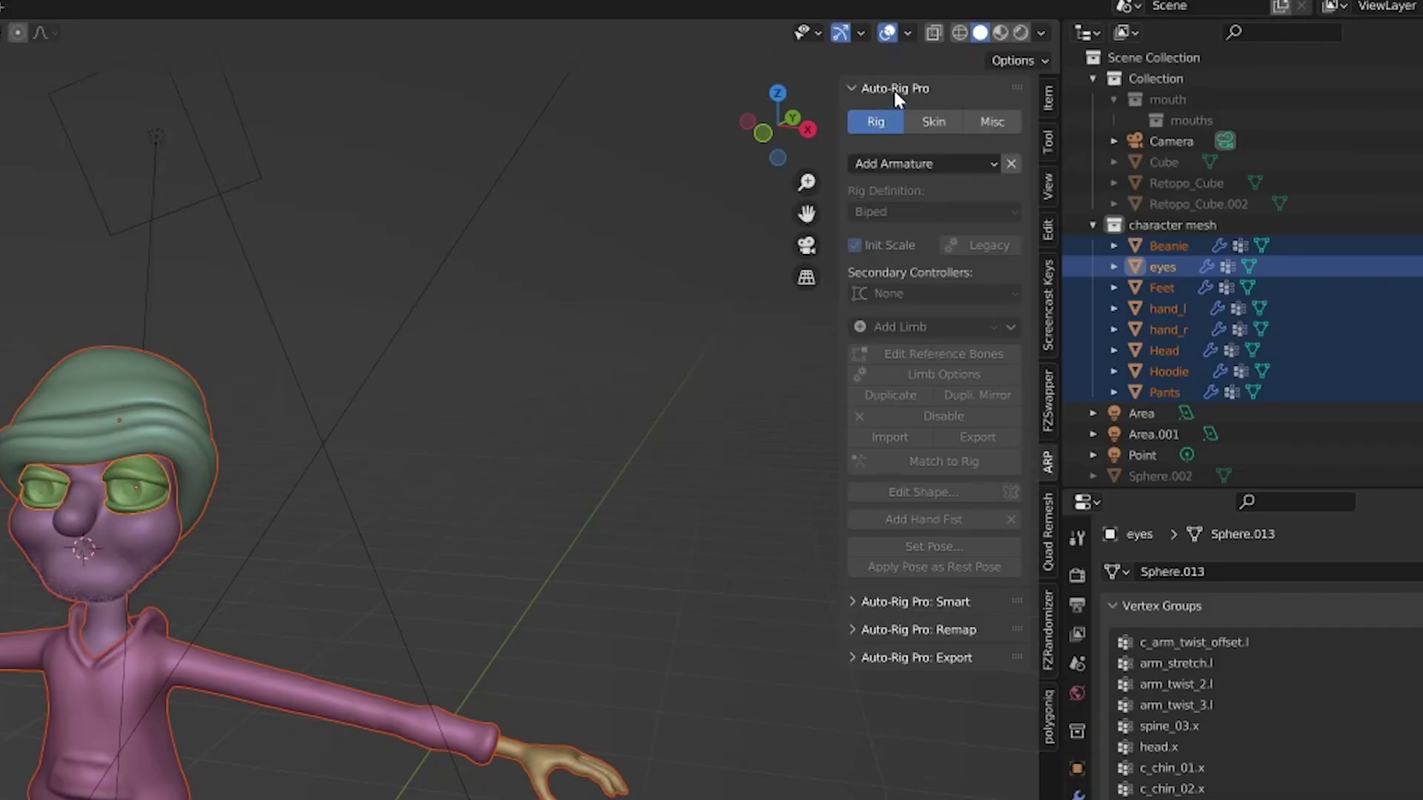
- Start the Auto-Rig Pro Smart setup on the selected meshes with the Full Body option
{"action": "left_click", "coordinate": [854, 601]}
{"action": "left_click", "coordinate": [961, 638]}
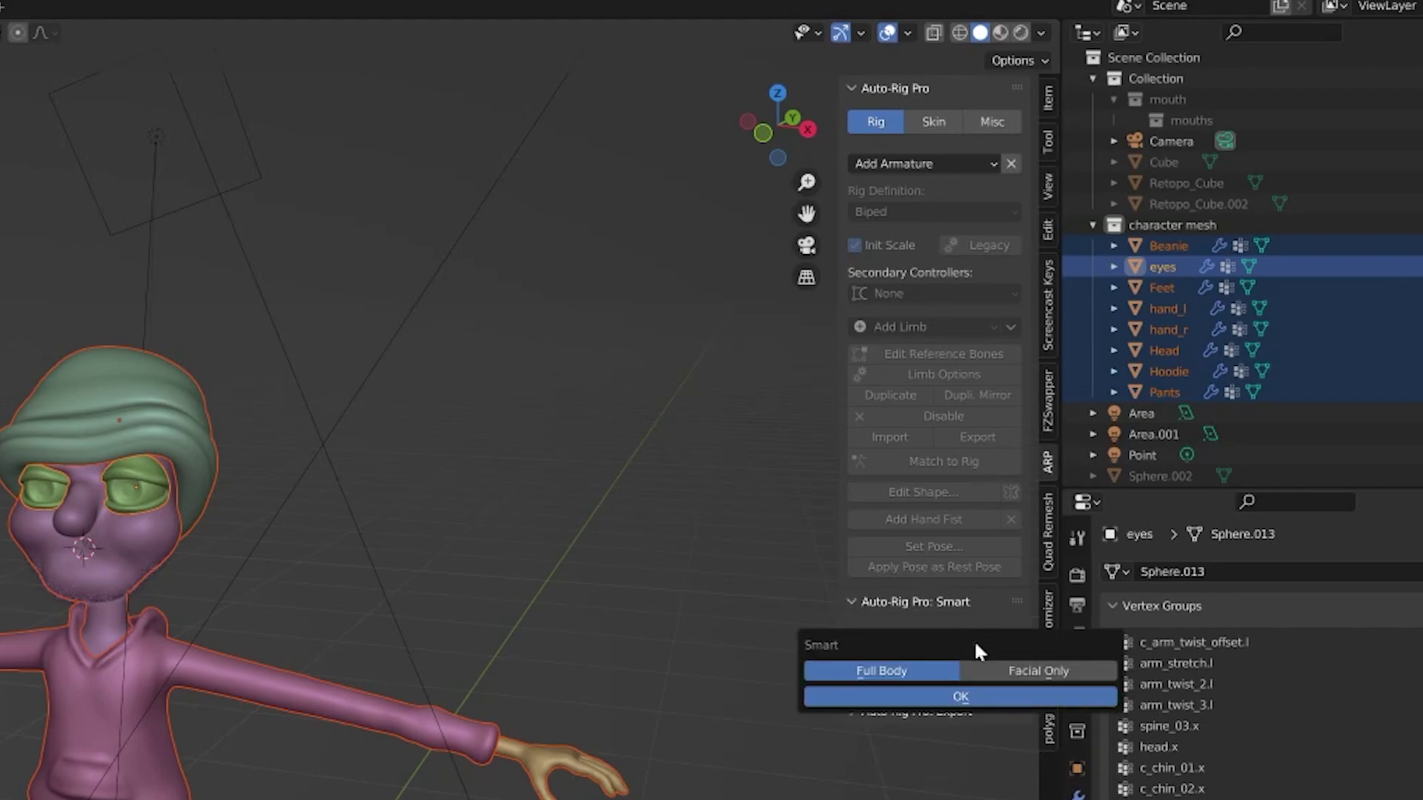
{"action": "left_click", "coordinate": [900, 698]}
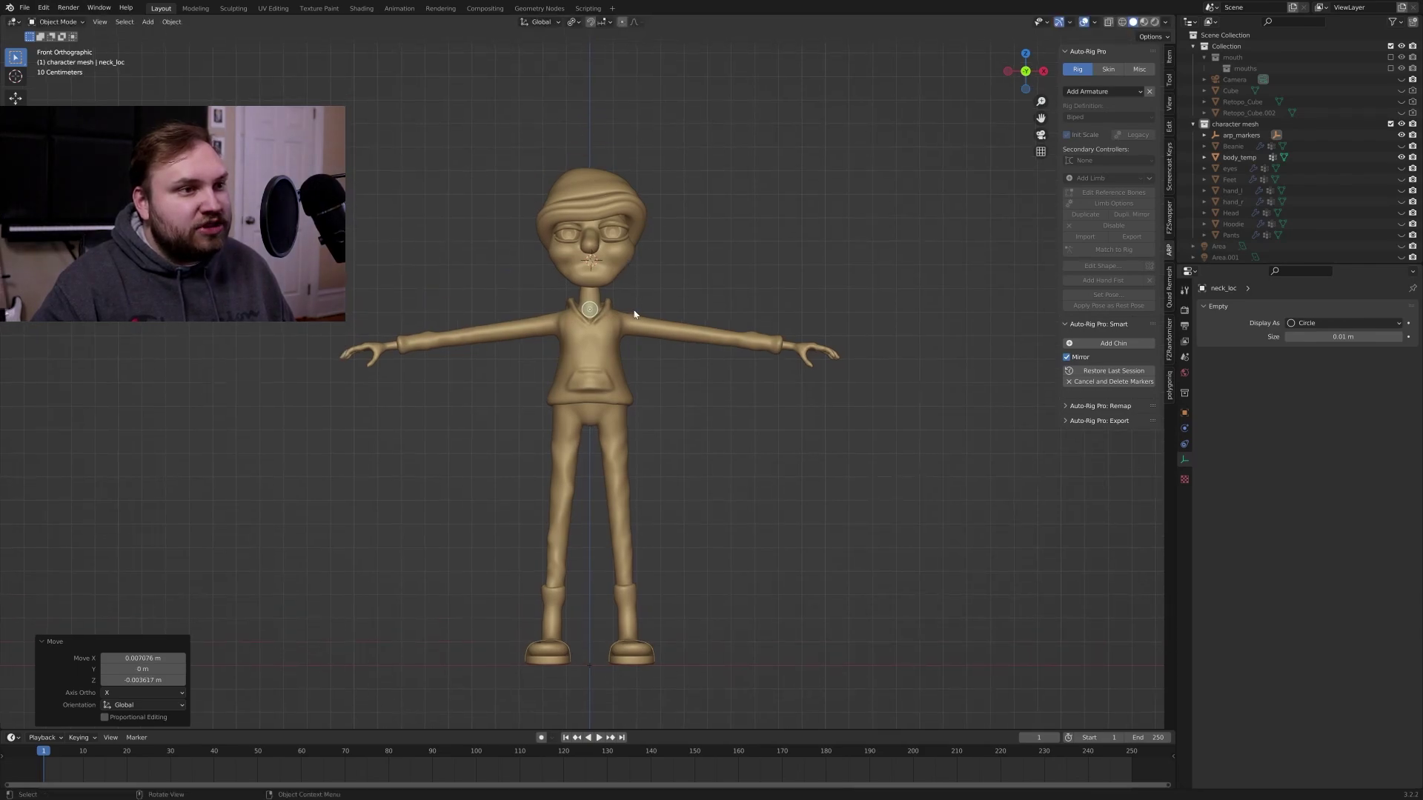
- Add the chin marker and position it at the lower edge of the character's chin
{"action": "left_click", "coordinate": [1113, 343]}
{"action": "left_click", "coordinate": [590, 275]}
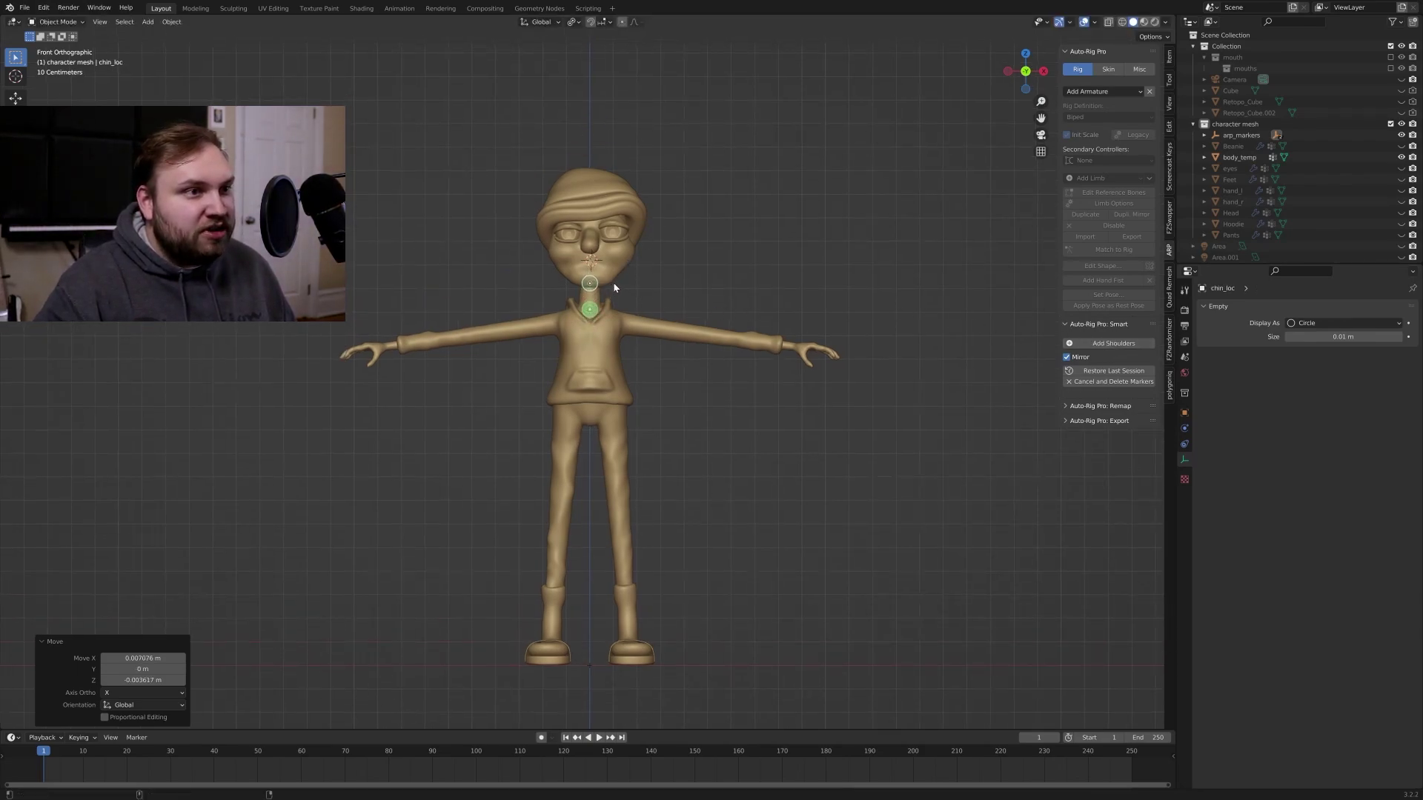
{"action": "scroll", "coordinate": [614, 288], "scroll_direction": "up", "scroll_amount": 6}
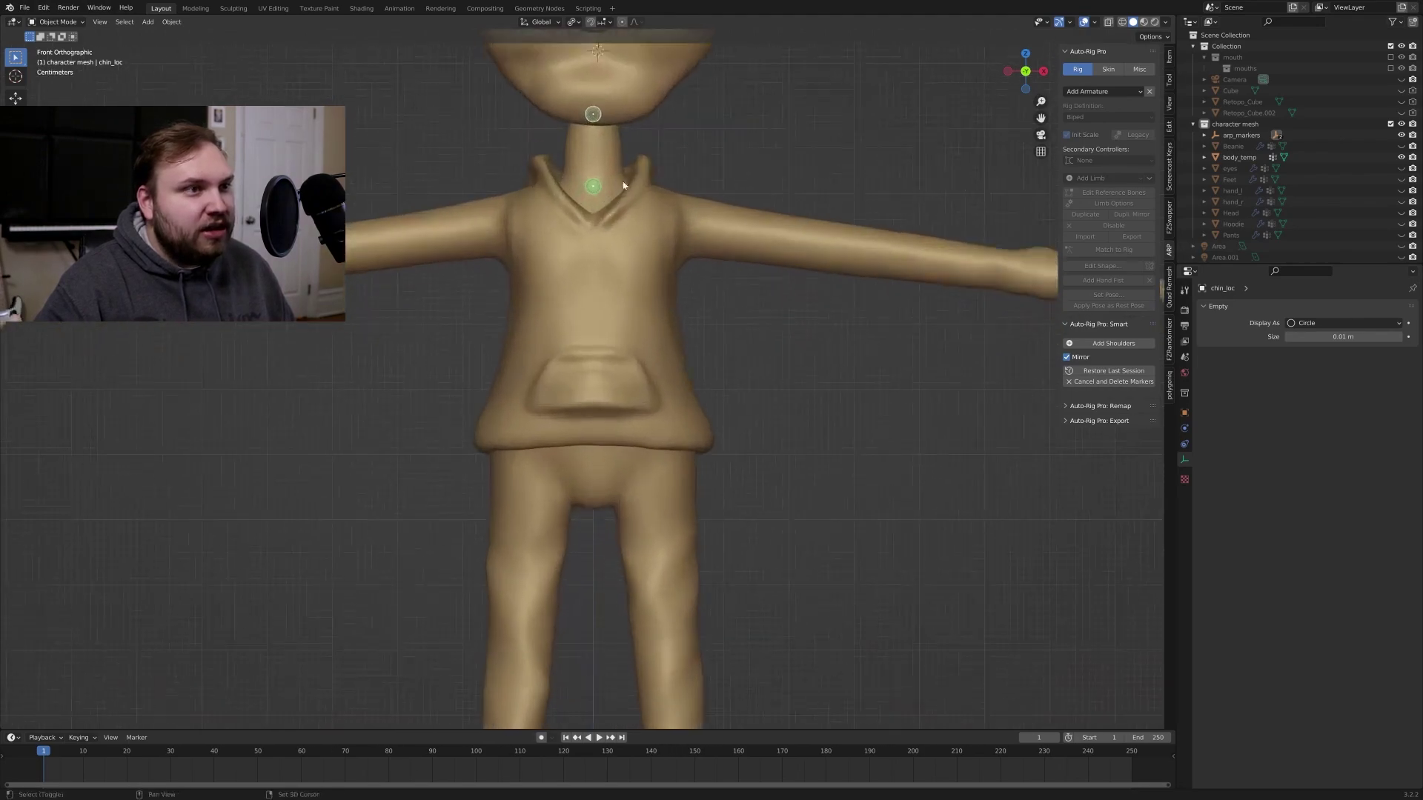
{"action": "scroll", "coordinate": [597, 323], "scroll_direction": "up", "scroll_amount": 3}
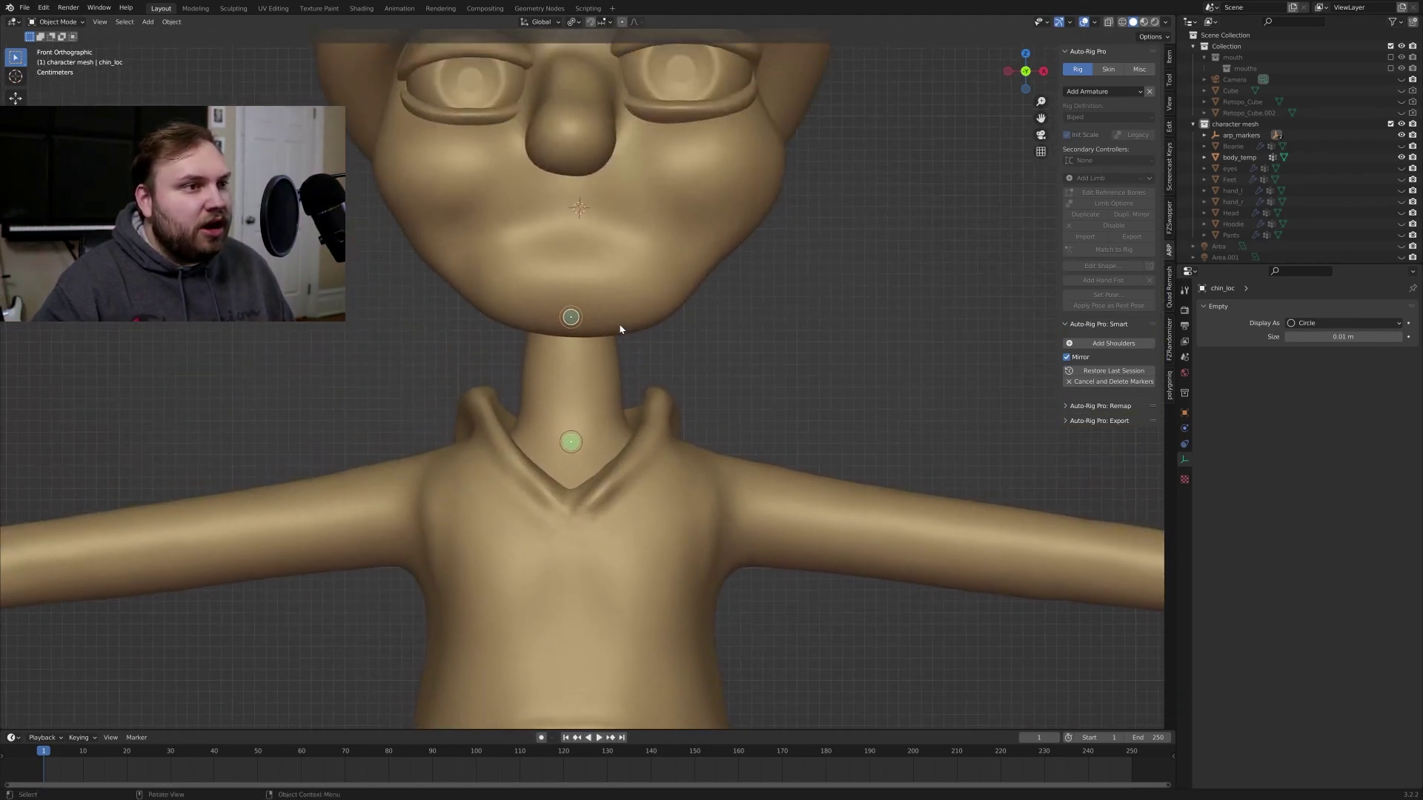
{"action": "key", "text": "g"}
{"action": "left_click", "coordinate": [627, 349]}
{"action": "key", "text": "g"}
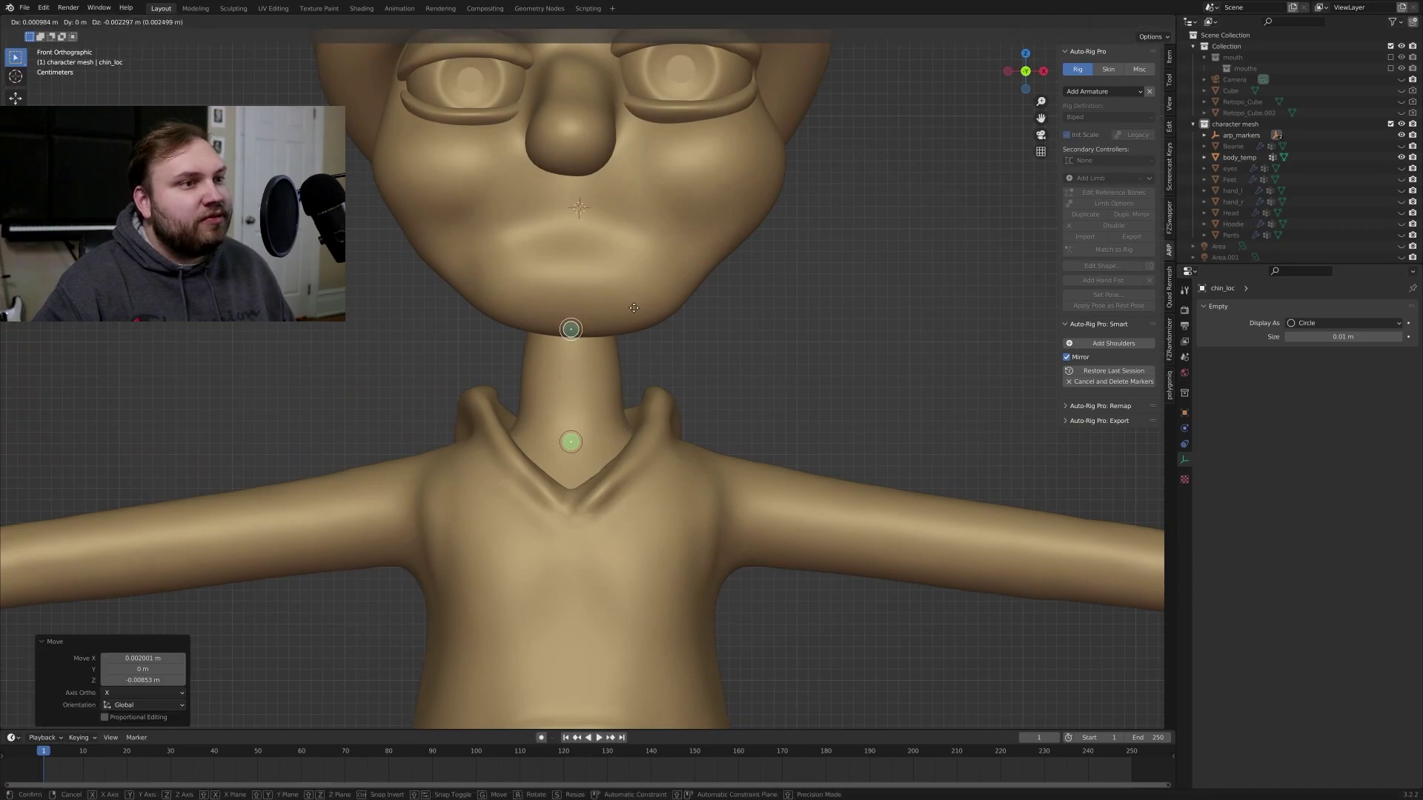
{"action": "left_click", "coordinate": [644, 304]}
{"action": "scroll", "coordinate": [667, 326], "scroll_direction": "down", "scroll_amount": 1}
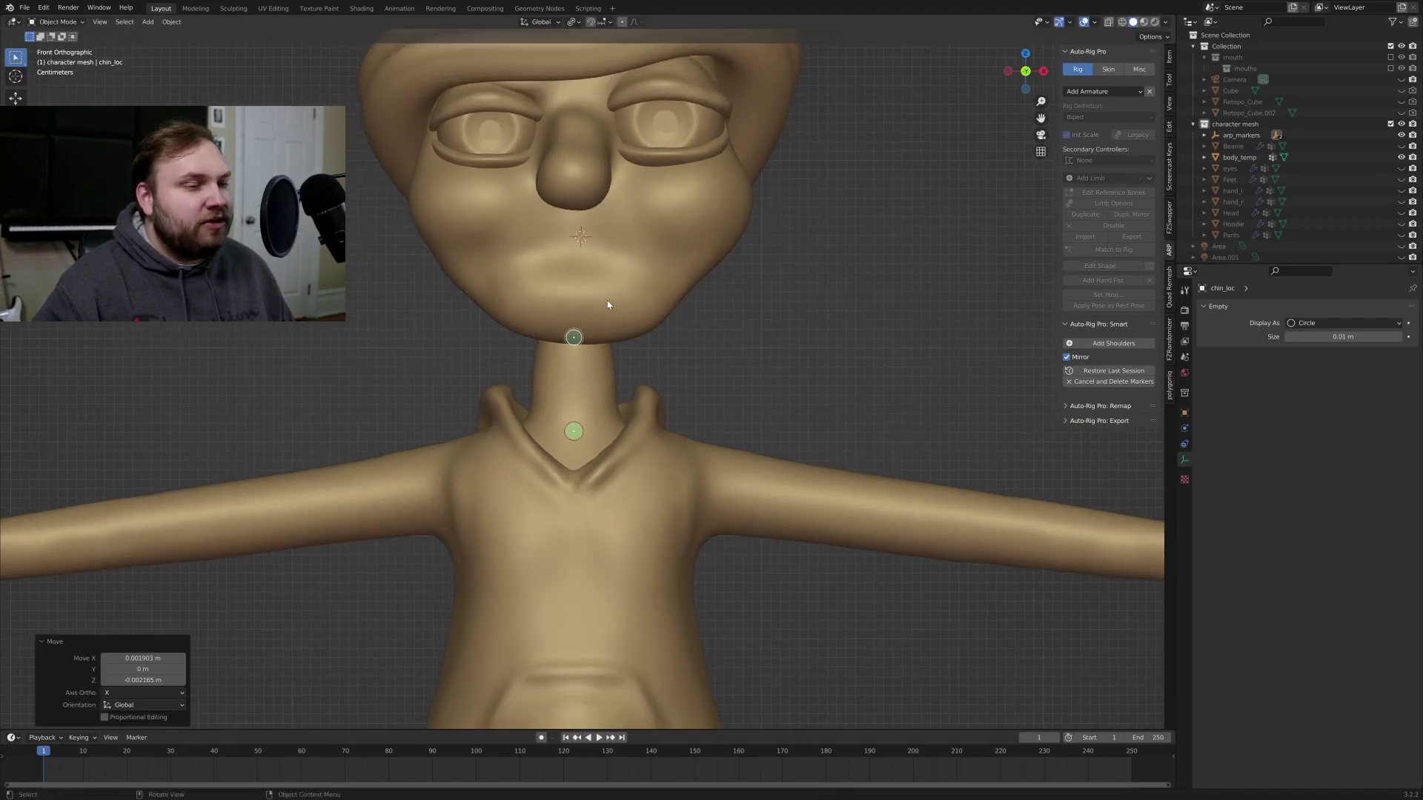
{"action": "scroll", "coordinate": [661, 413], "scroll_direction": "down", "scroll_amount": 3}
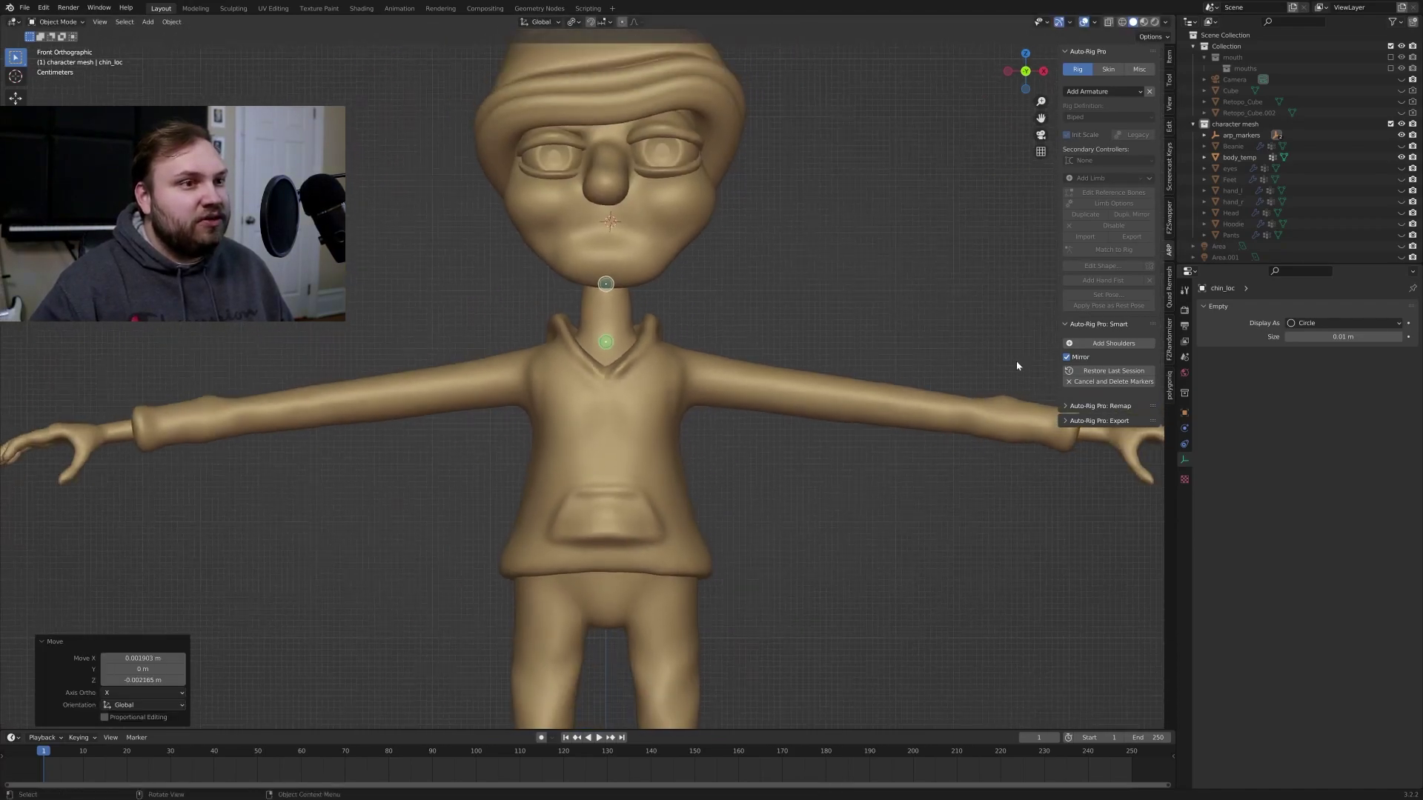
- Add the mirrored shoulder markers and adjust them to sit where the arms meet the torso
{"action": "left_click", "coordinate": [1113, 343]}
{"action": "left_click", "coordinate": [680, 366]}
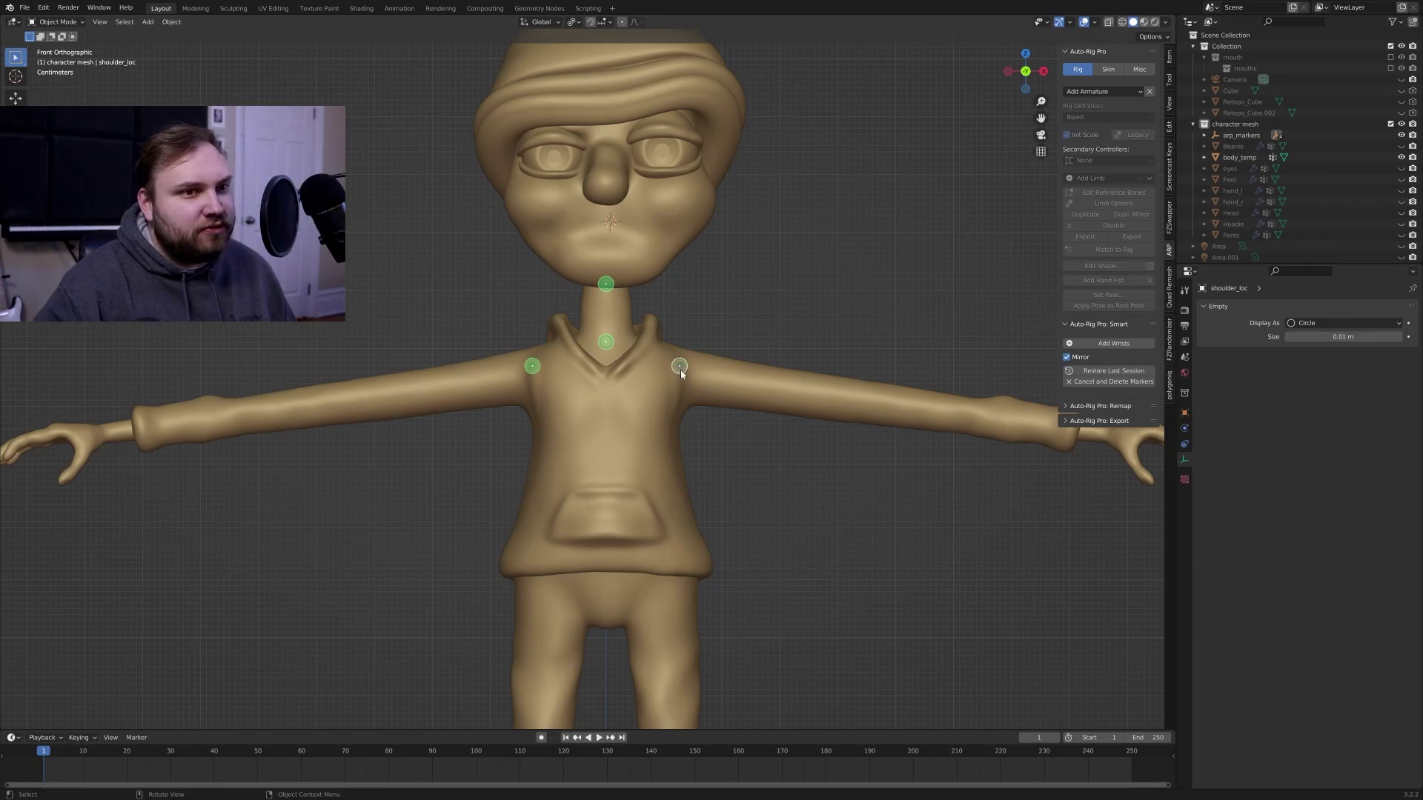
{"action": "key", "text": "g"}
{"action": "left_click", "coordinate": [713, 368]}
- Add the mirrored wrist markers between the sleeve cuffs and the hands
{"action": "scroll", "coordinate": [821, 370], "scroll_direction": "down", "scroll_amount": 1}
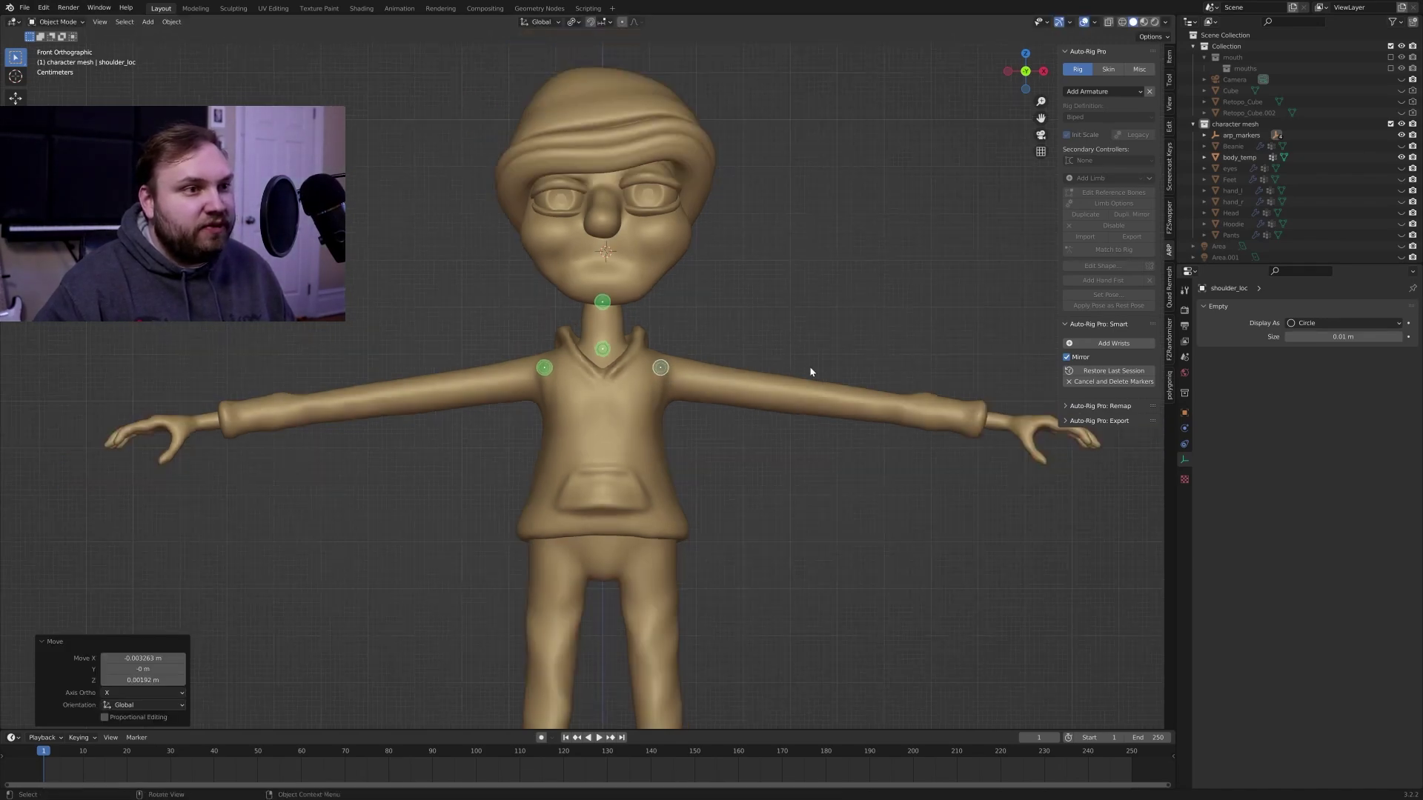
{"action": "middle_click_drag", "start_coordinate": [882, 372], "coordinate": [658, 318], "text": "shift"}
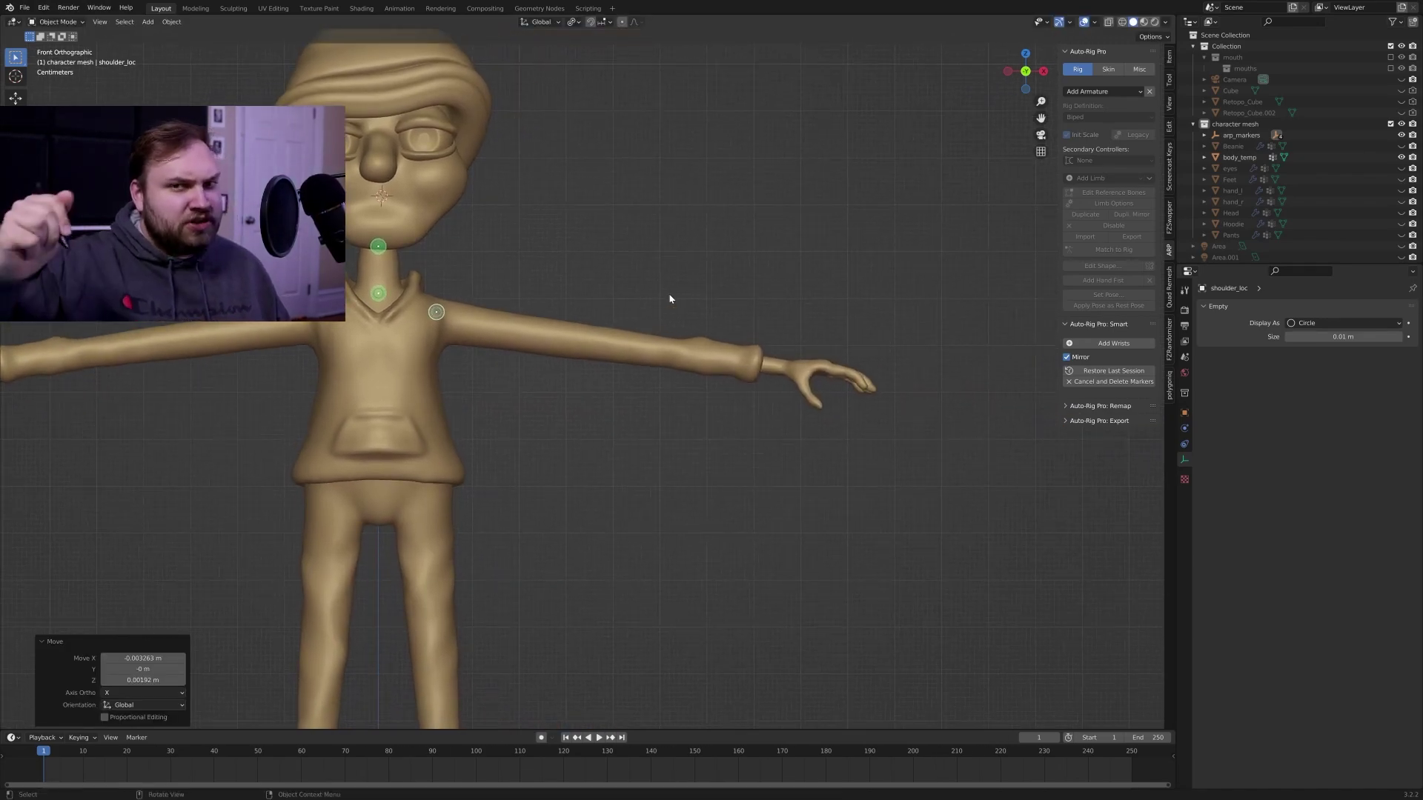
{"action": "left_click", "coordinate": [1096, 343]}
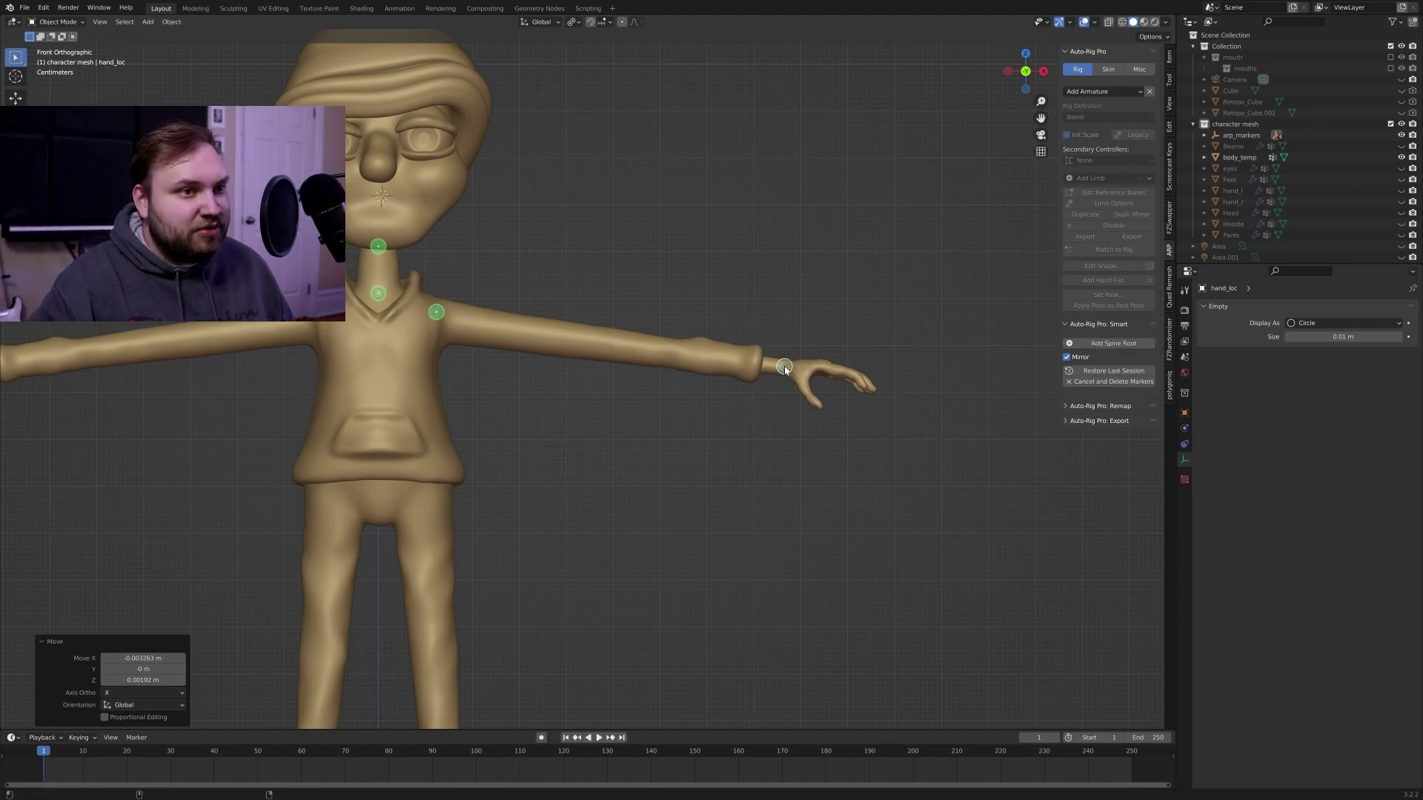
- Add the spine root marker at the waist, just above the hoodie's hem
{"action": "middle_click_drag", "start_coordinate": [662, 560], "coordinate": [846, 464], "text": "shift"}
{"action": "left_click", "coordinate": [1107, 343]}
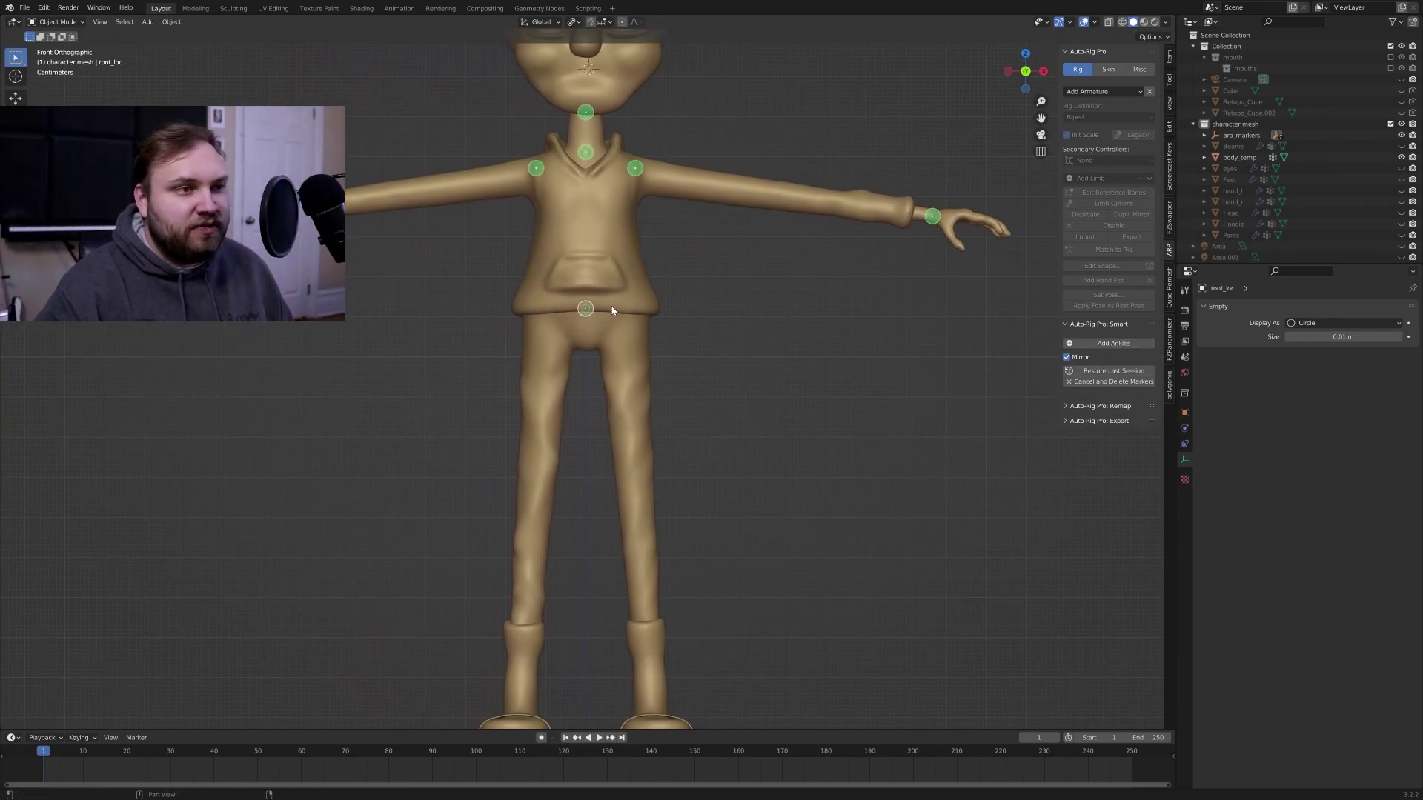
{"action": "left_click", "coordinate": [632, 305]}
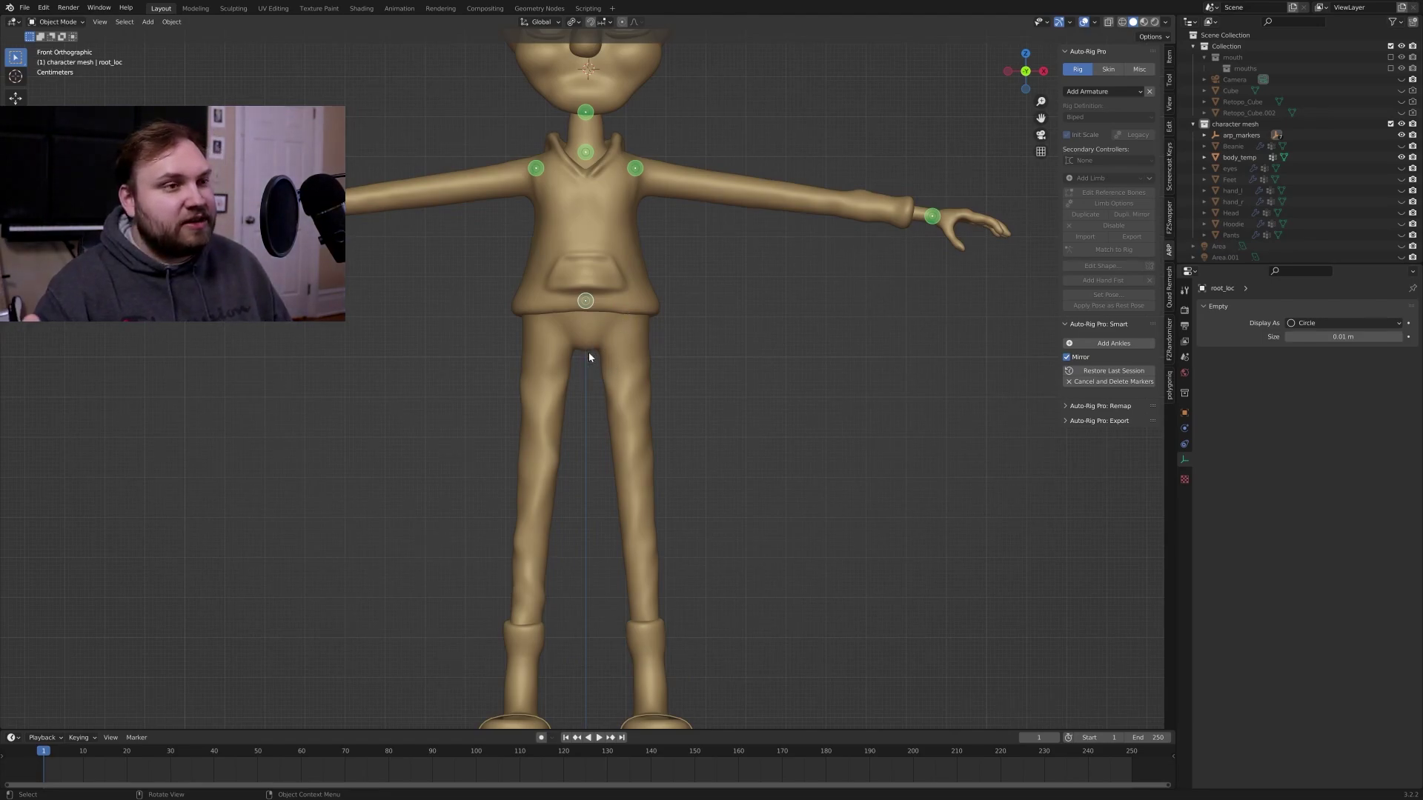
- Add the mirrored ankle markers just above the character's shoes
{"action": "middle_click_drag", "start_coordinate": [683, 548], "coordinate": [664, 349], "text": "shift"}
{"action": "left_click", "coordinate": [1112, 343]}
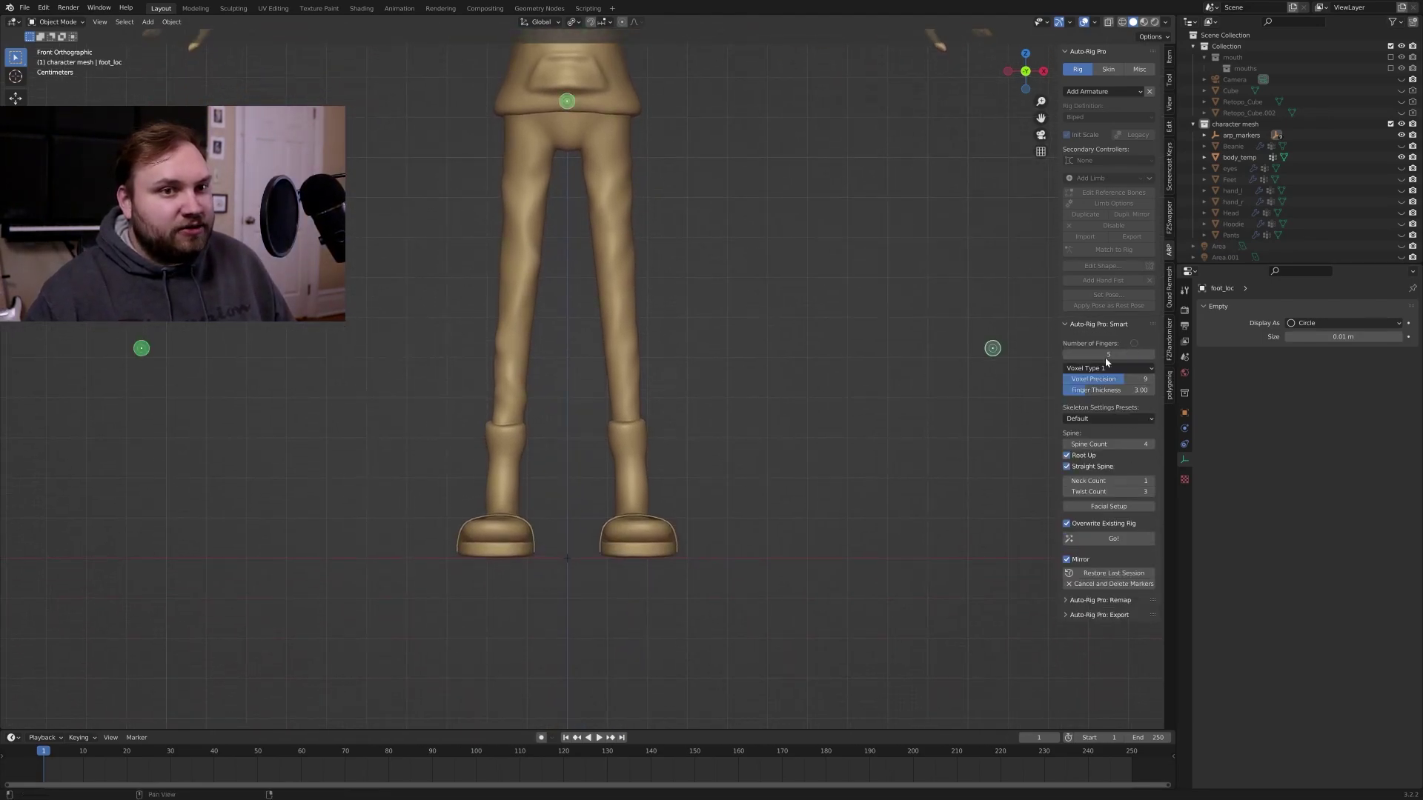
{"action": "left_click", "coordinate": [632, 510]}
- Set the Smart rig's twist count to 3
{"action": "scroll", "coordinate": [852, 363], "scroll_direction": "up", "scroll_amount": 8, "text": "shift"}
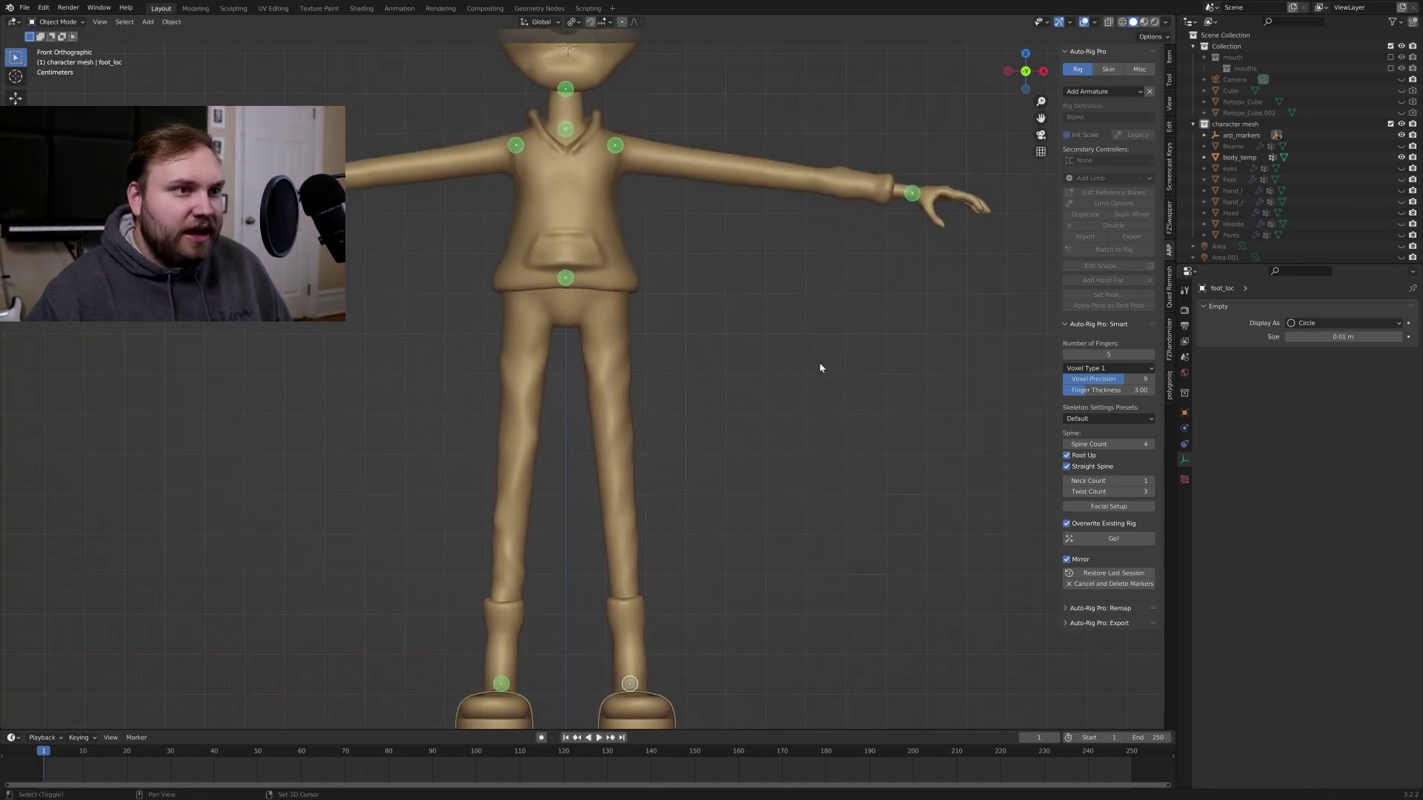
{"action": "middle_click_drag", "start_coordinate": [810, 412], "coordinate": [794, 457], "text": "shift"}
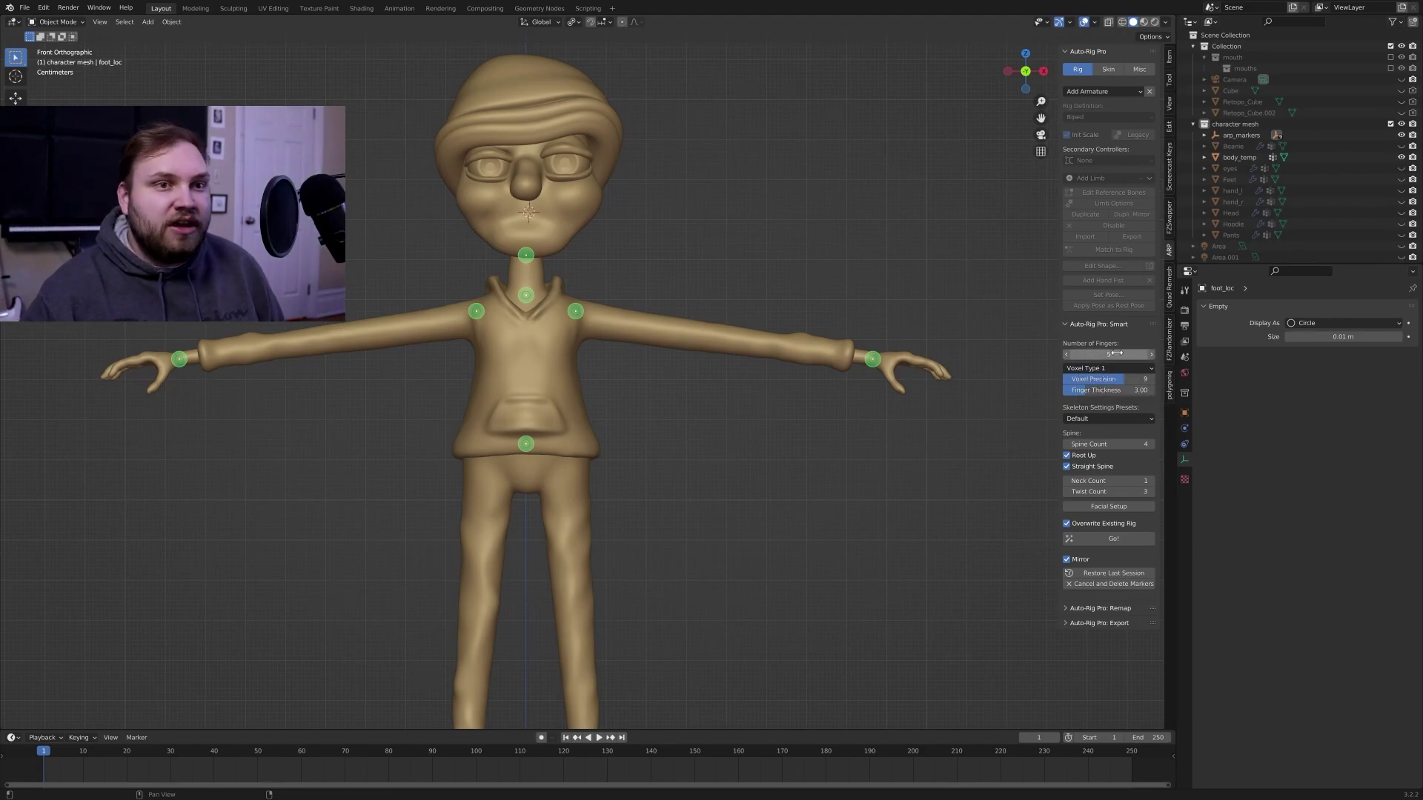
{"action": "left_click", "coordinate": [1107, 491]}
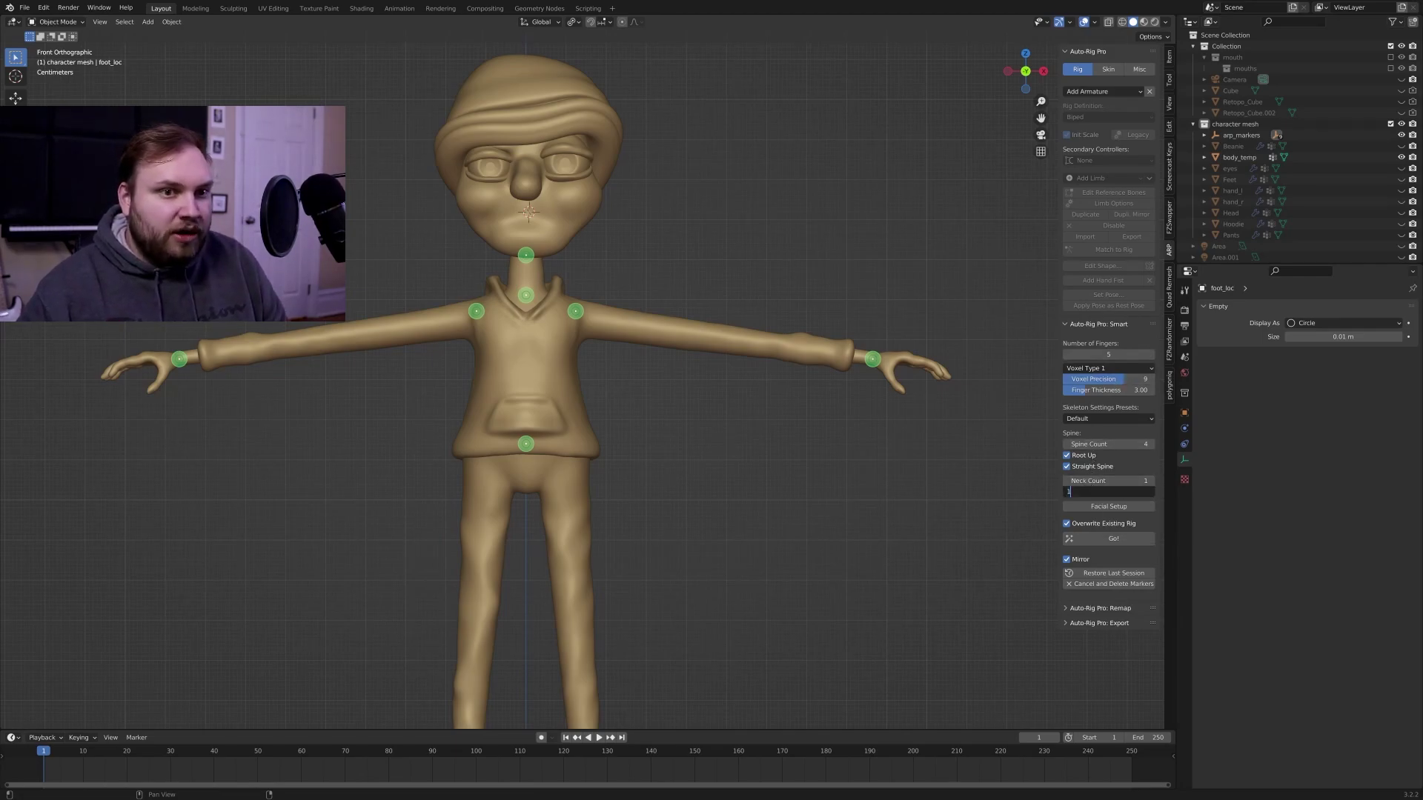
{"action": "key", "text": "Return"}
{"action": "left_click", "coordinate": [1151, 491]}
{"action": "left_click", "coordinate": [1150, 491]}
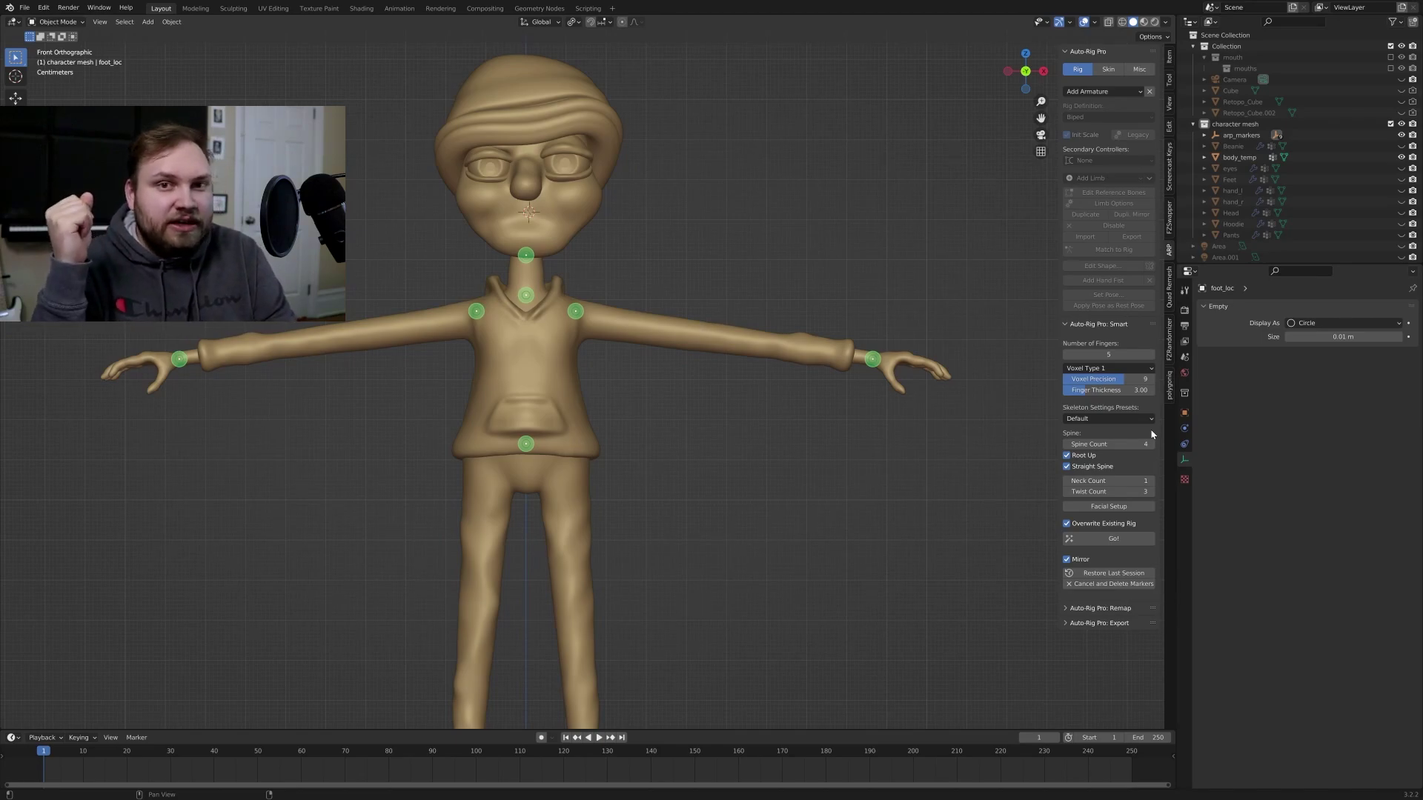
- Start the Smart facial setup and move the whole mouth marker loop up onto the character's lips
{"action": "left_click", "coordinate": [1127, 510]}
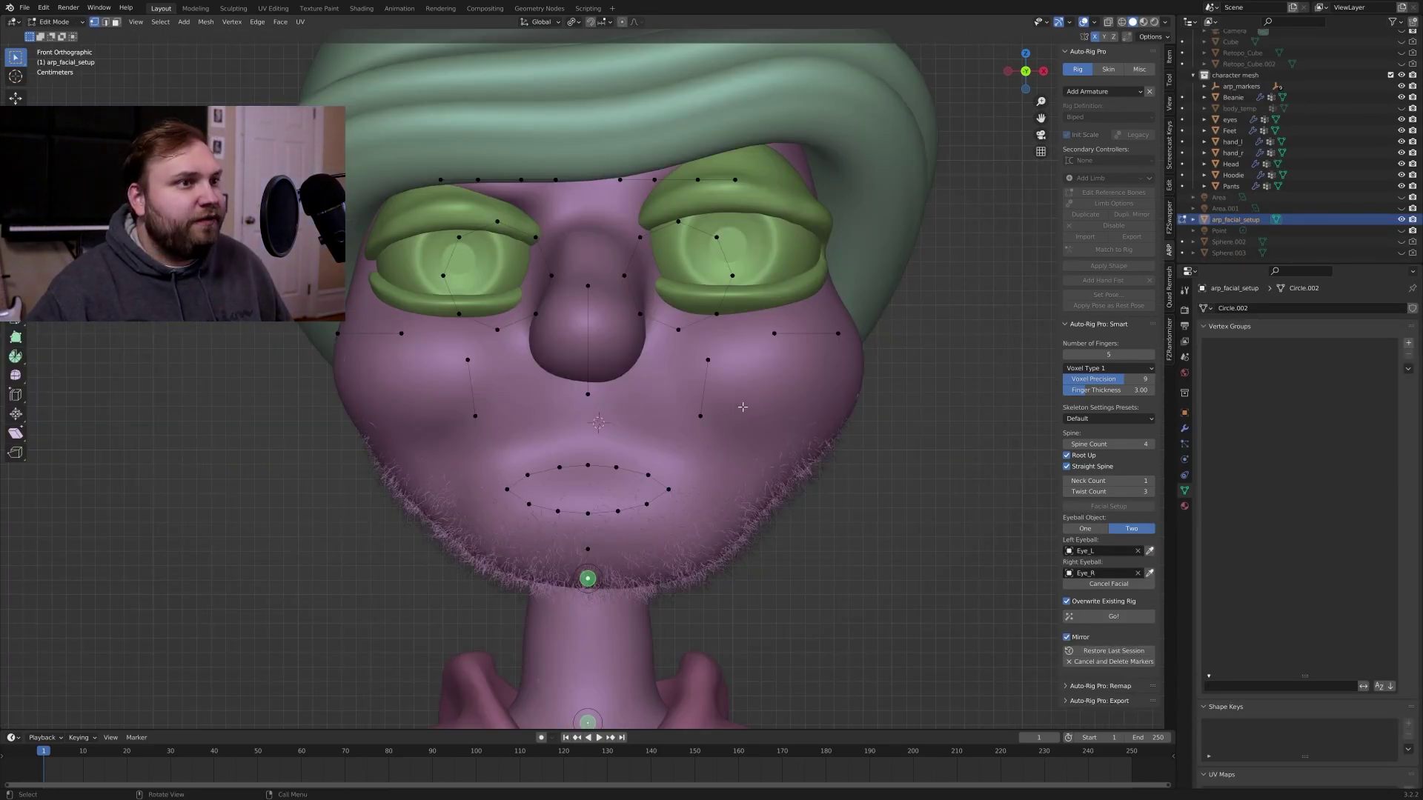
{"action": "middle_click_drag", "start_coordinate": [743, 397], "coordinate": [746, 439], "text": "shift"}
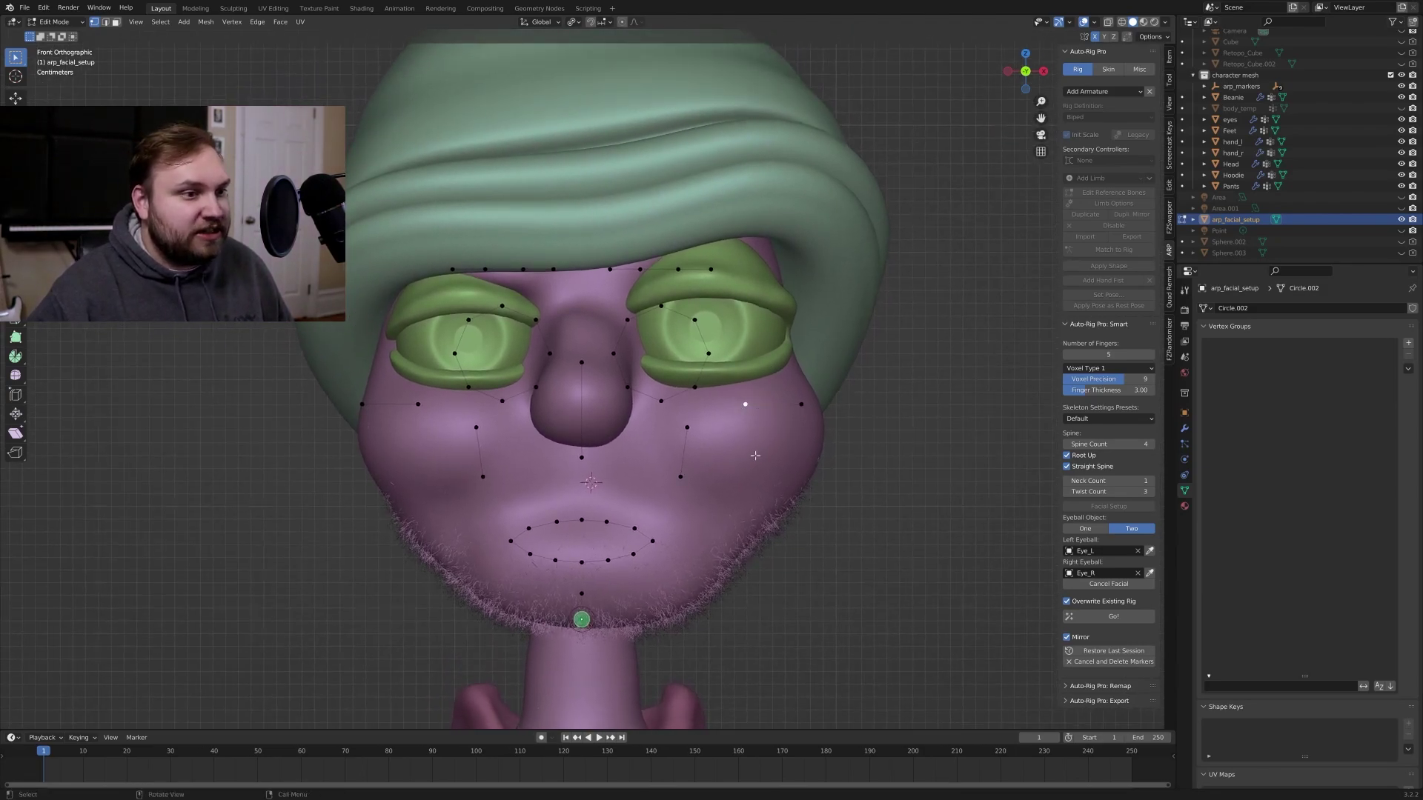
{"action": "left_click", "coordinate": [653, 541]}
{"action": "key", "text": "ctrl+l"}
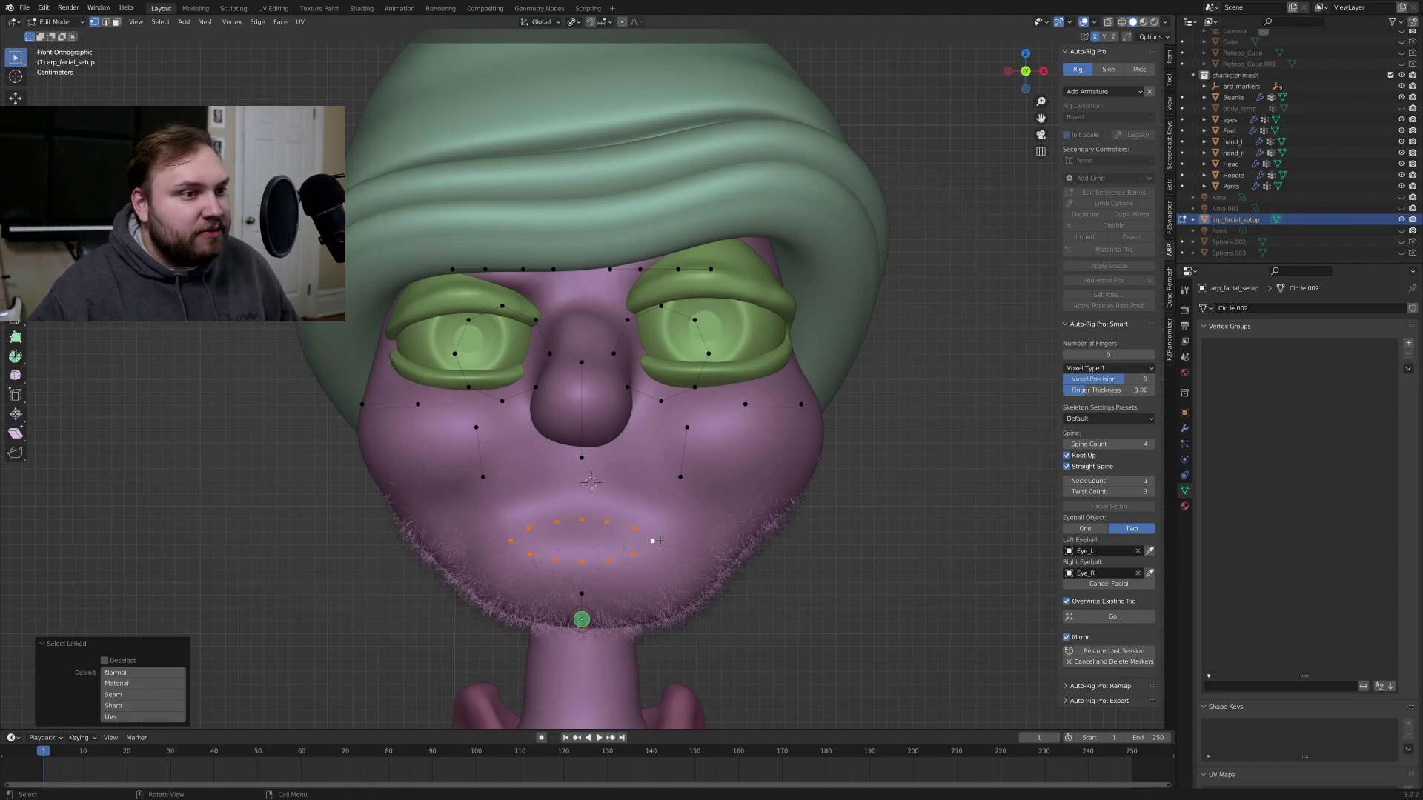
{"action": "key", "text": "g"}
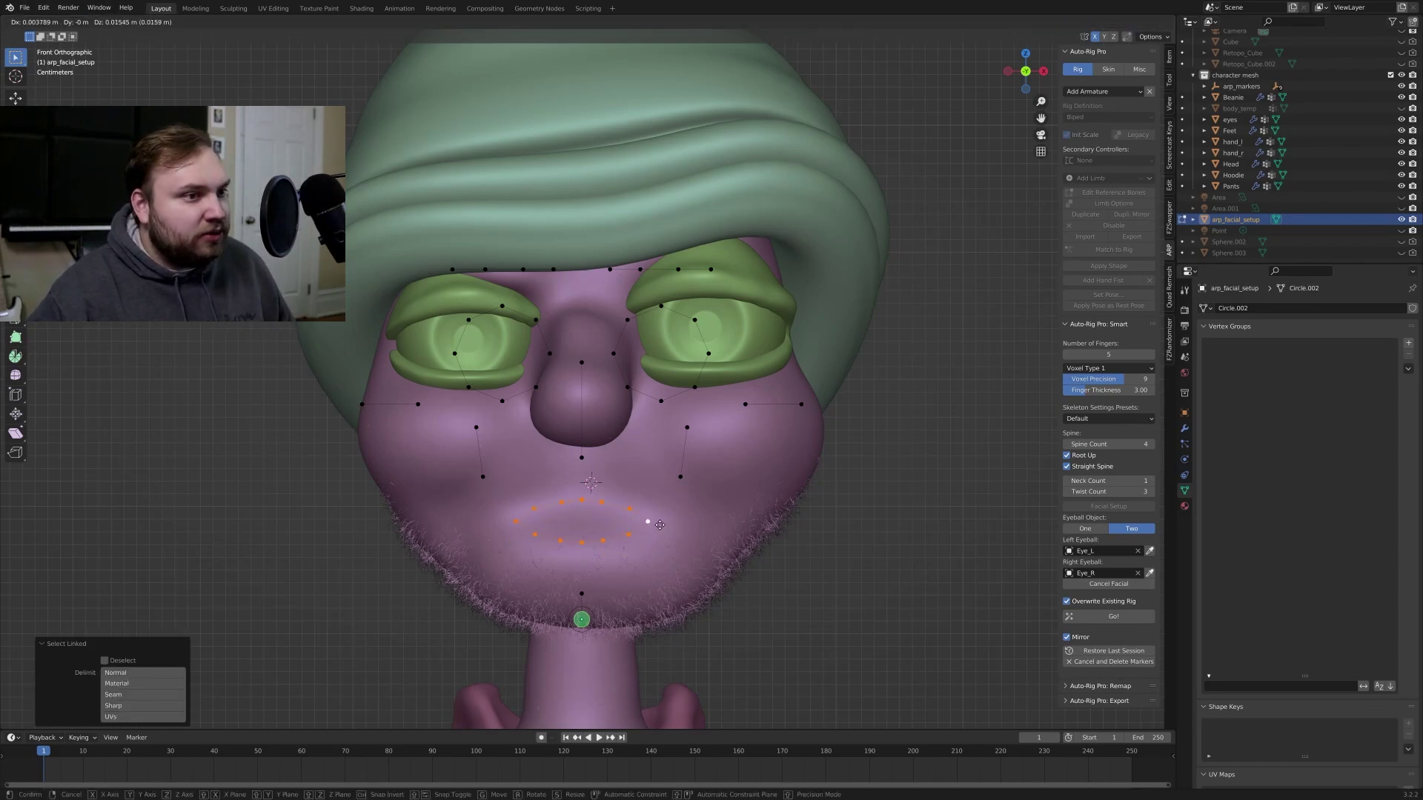
{"action": "key", "text": "g"}
{"action": "left_click", "coordinate": [629, 462]}
- Reposition the individual mouth markers, from the upper lip around the corner to the lower lip's centre, to follow the lip outline
{"action": "left_click", "coordinate": [640, 477]}
{"action": "key", "text": "g"}
{"action": "left_click", "coordinate": [642, 473]}
{"action": "left_click", "coordinate": [660, 495]}
{"action": "key", "text": "g"}
{"action": "left_click", "coordinate": [662, 495]}
{"action": "left_click", "coordinate": [635, 514]}
{"action": "key", "text": "g"}
{"action": "left_click", "coordinate": [636, 516]}
{"action": "left_click", "coordinate": [609, 521]}
{"action": "key", "text": "g"}
{"action": "left_click", "coordinate": [609, 522]}
{"action": "left_click_drag", "start_coordinate": [577, 526], "coordinate": [578, 529]}
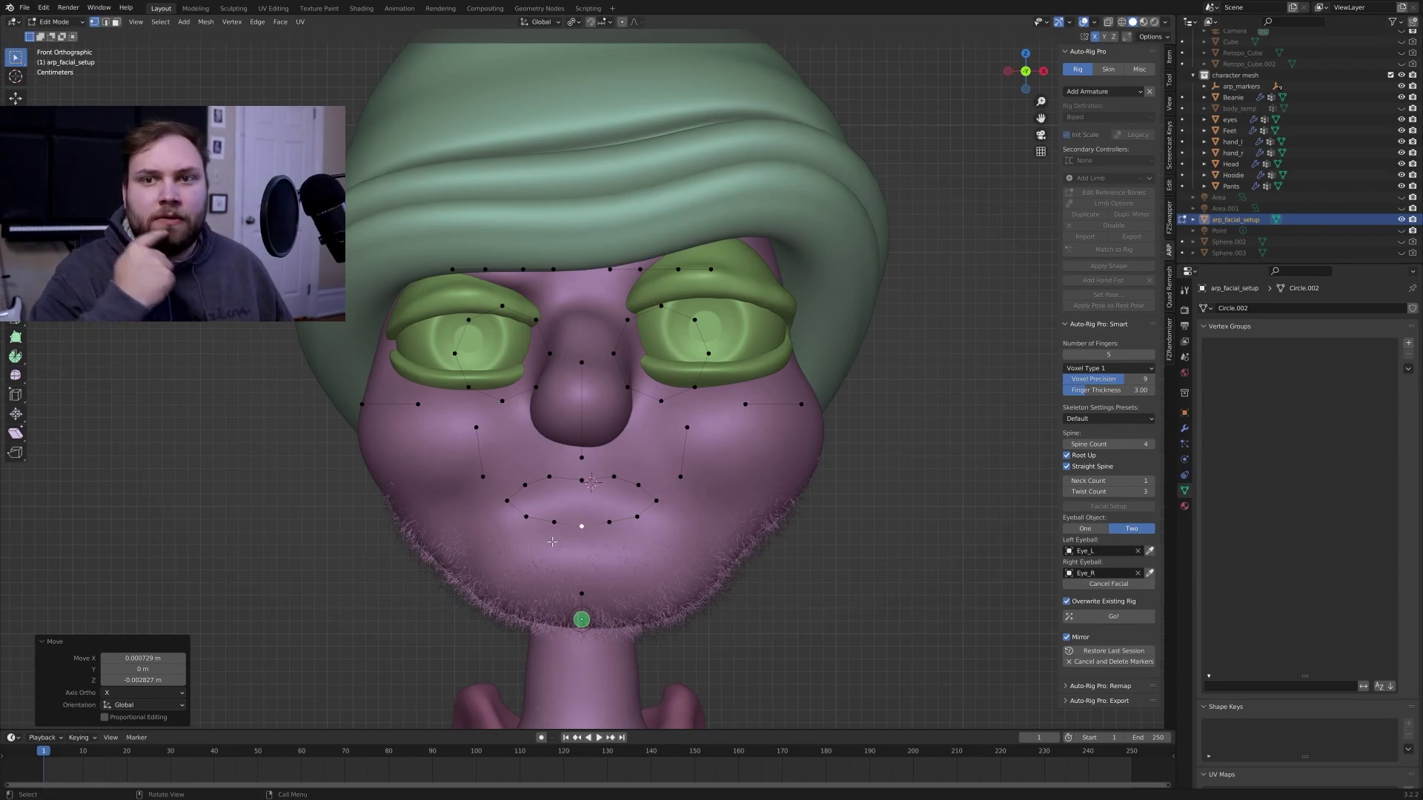
- Move the linked eyebrow markers up and outward so the mirrored rows sit above the eyelids
{"action": "left_click", "coordinate": [711, 269]}
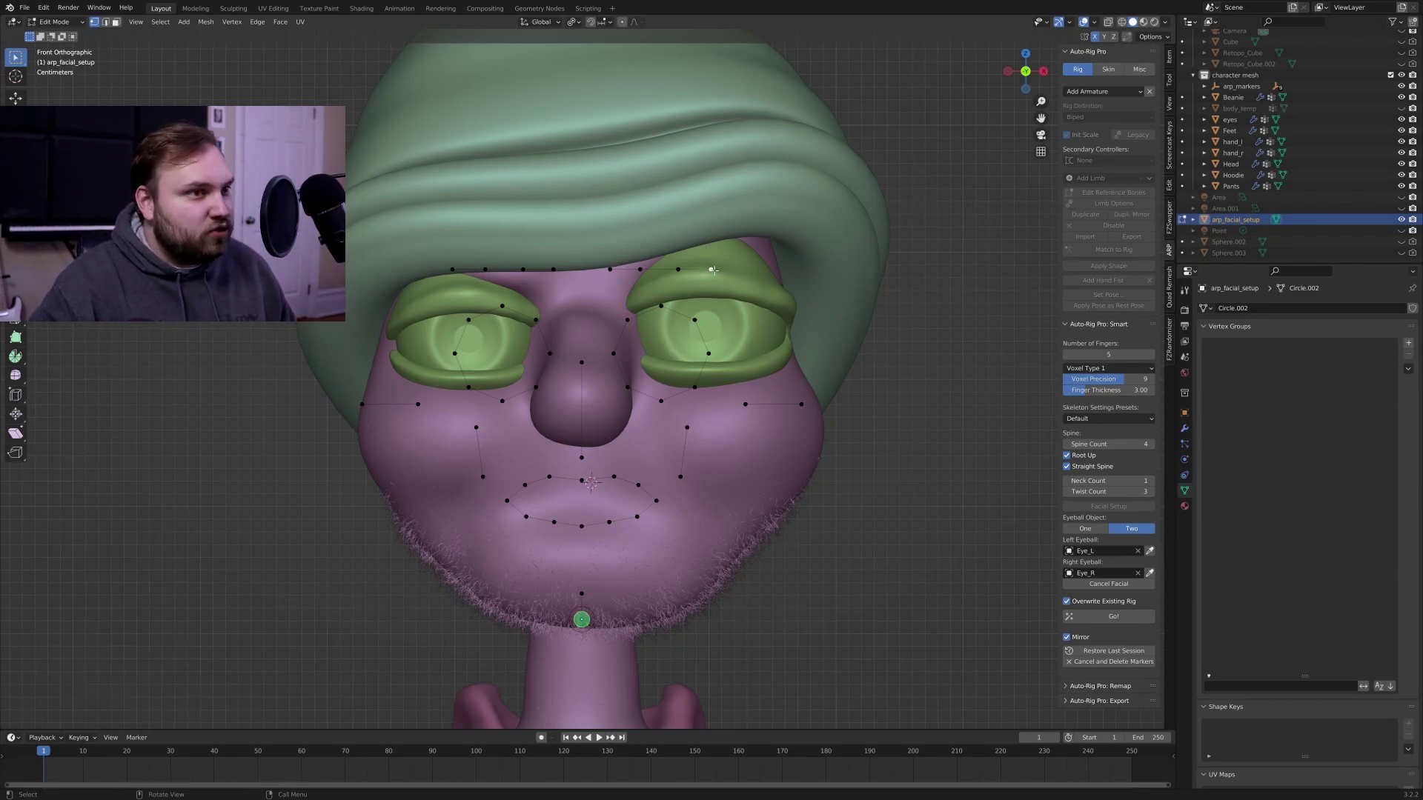
{"action": "key", "text": "l"}
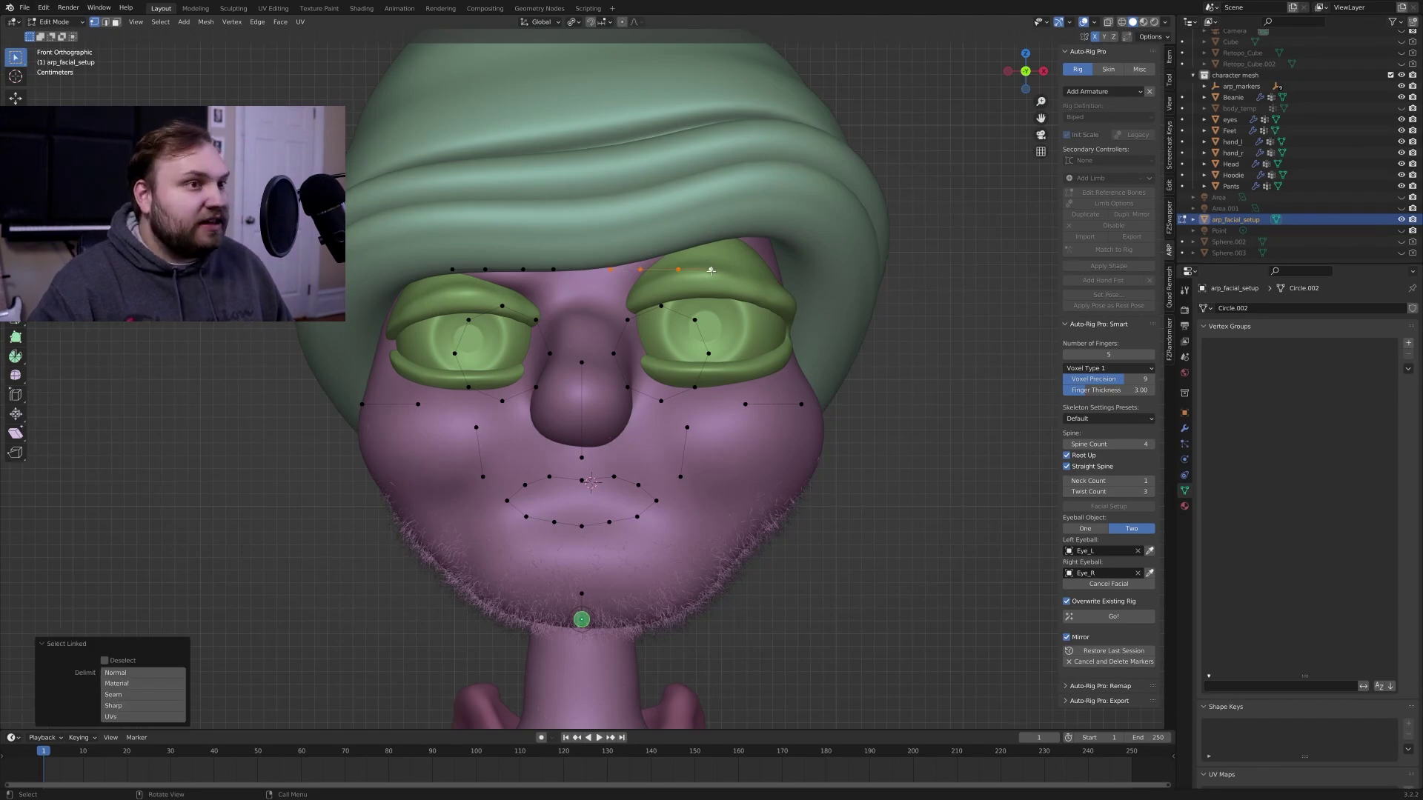
{"action": "key", "text": "g"}
{"action": "left_click", "coordinate": [753, 220]}
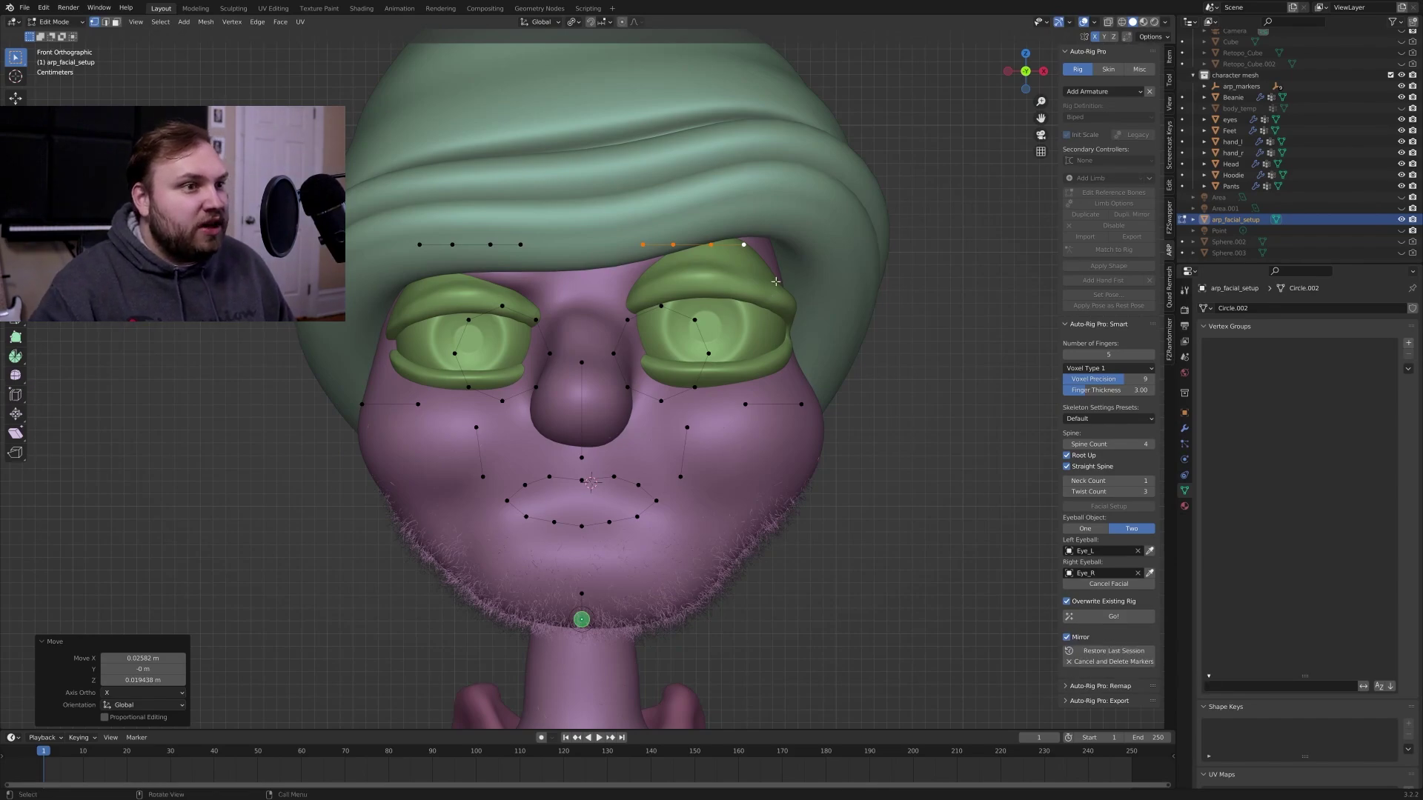
{"action": "key", "text": "g"}
{"action": "left_click", "coordinate": [808, 236]}
- Set the facial setup's eyeball object mode to One and assign the eyes mesh as the eyeball object
{"action": "left_click", "coordinate": [710, 353]}
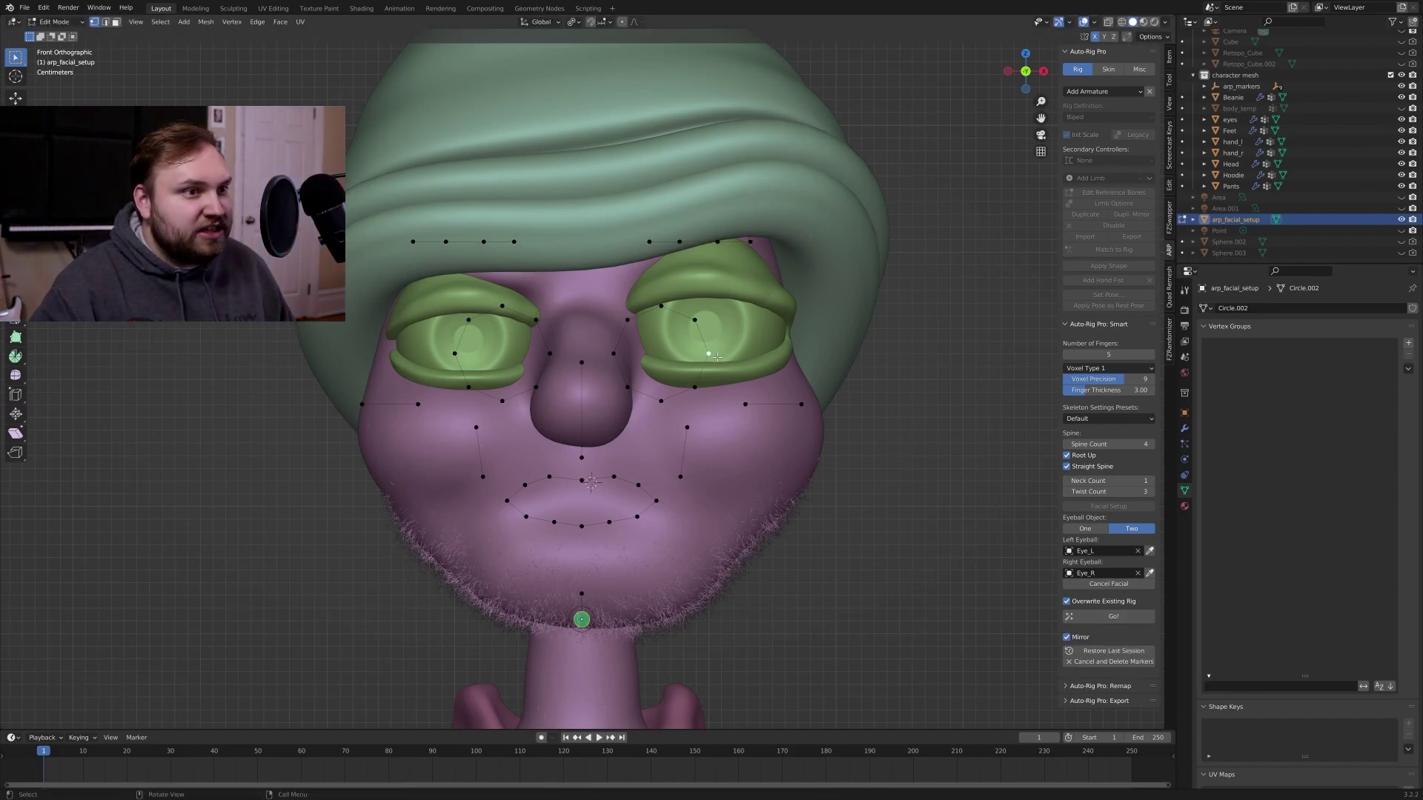
{"action": "left_click", "coordinate": [1085, 529]}
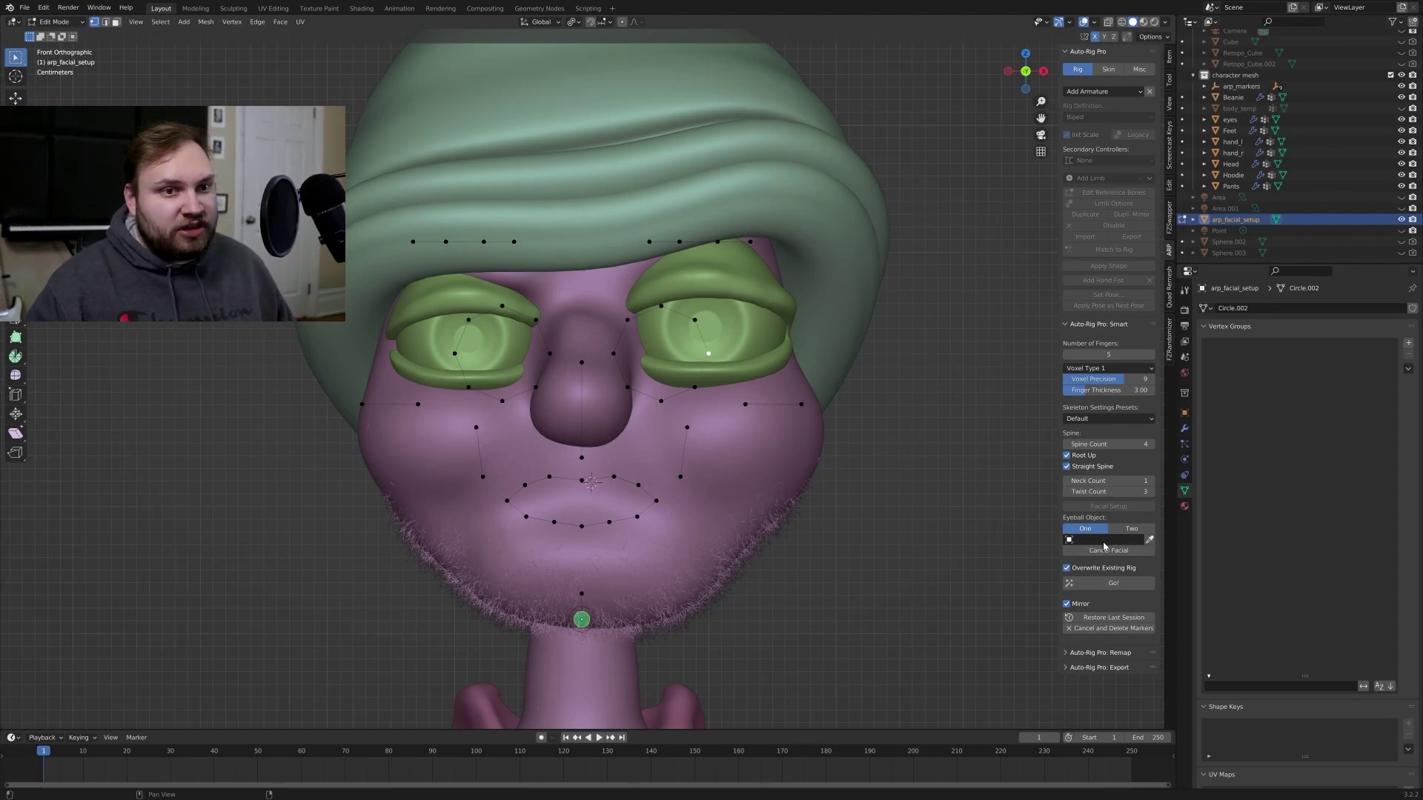
{"action": "left_click", "coordinate": [1104, 540]}
{"action": "scroll", "coordinate": [1104, 593], "scroll_direction": "down", "scroll_amount": 8}
{"action": "left_click", "coordinate": [1103, 556]}
- Center and enlarge the mirrored eyelid marker loops around the eyes, and turn off marker mirroring
{"action": "key", "text": "l"}
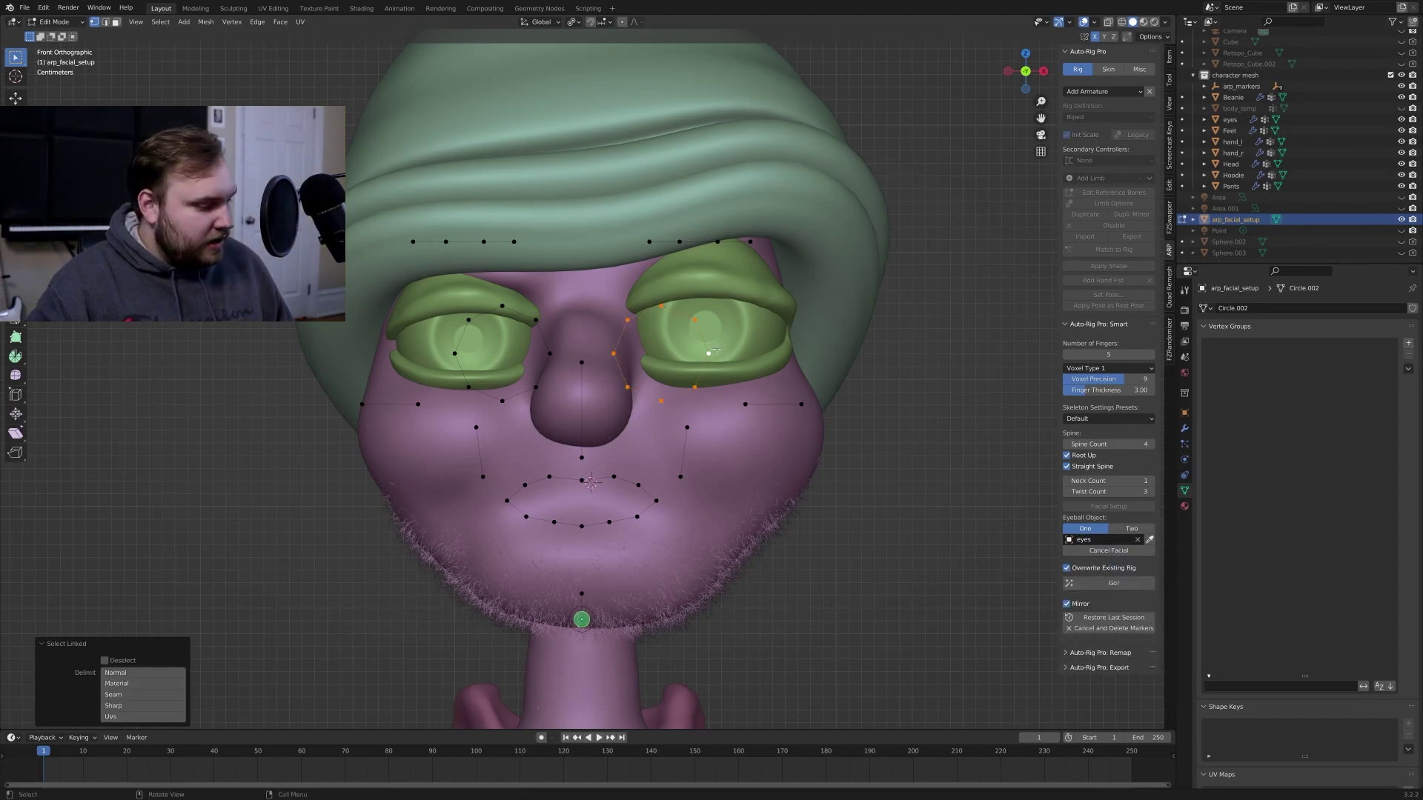
{"action": "key", "text": "g"}
{"action": "left_click", "coordinate": [748, 298]}
{"action": "key", "text": "s"}
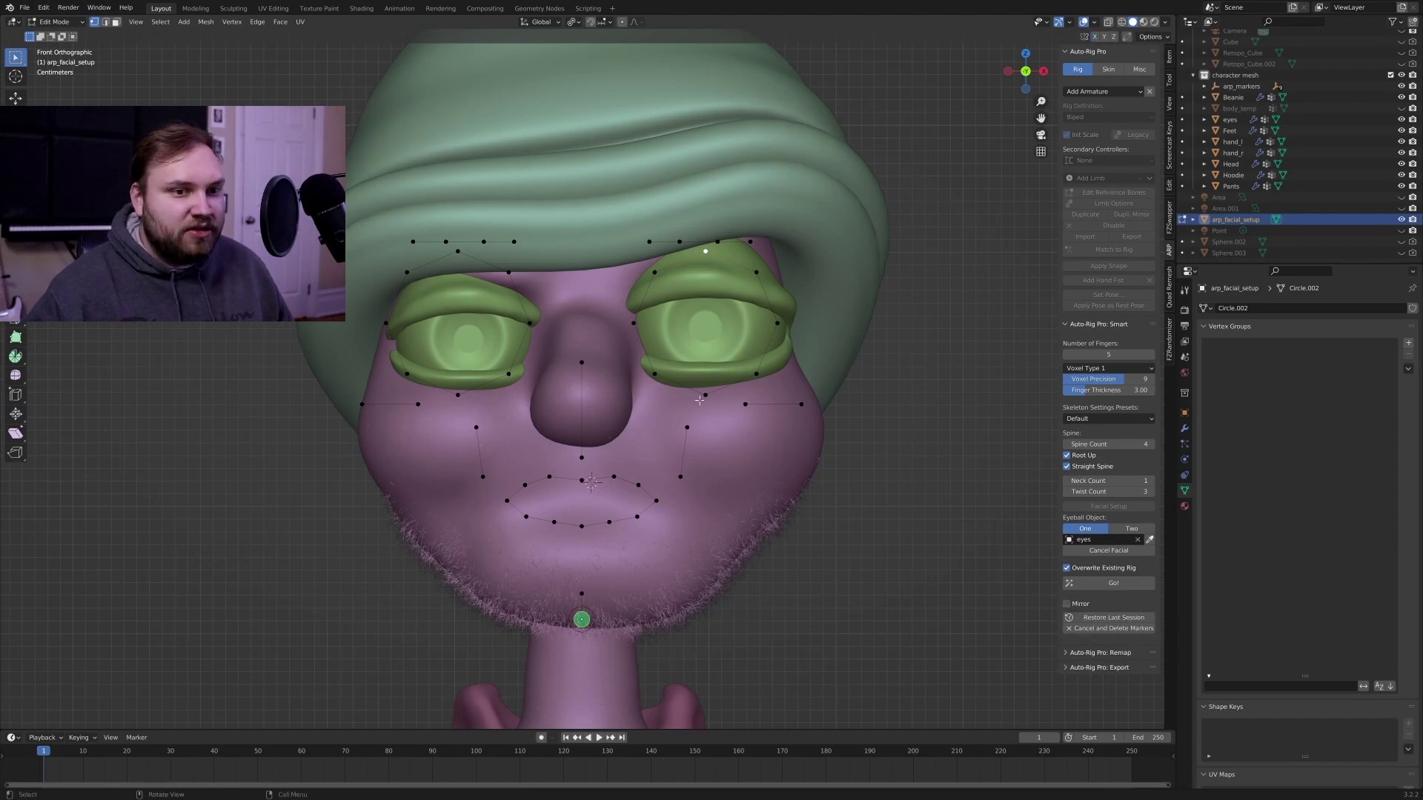
- Flatten the character's right eyelid marker loop along Z, and fit each loop individually to its own eyelids
{"action": "key", "text": "s"}
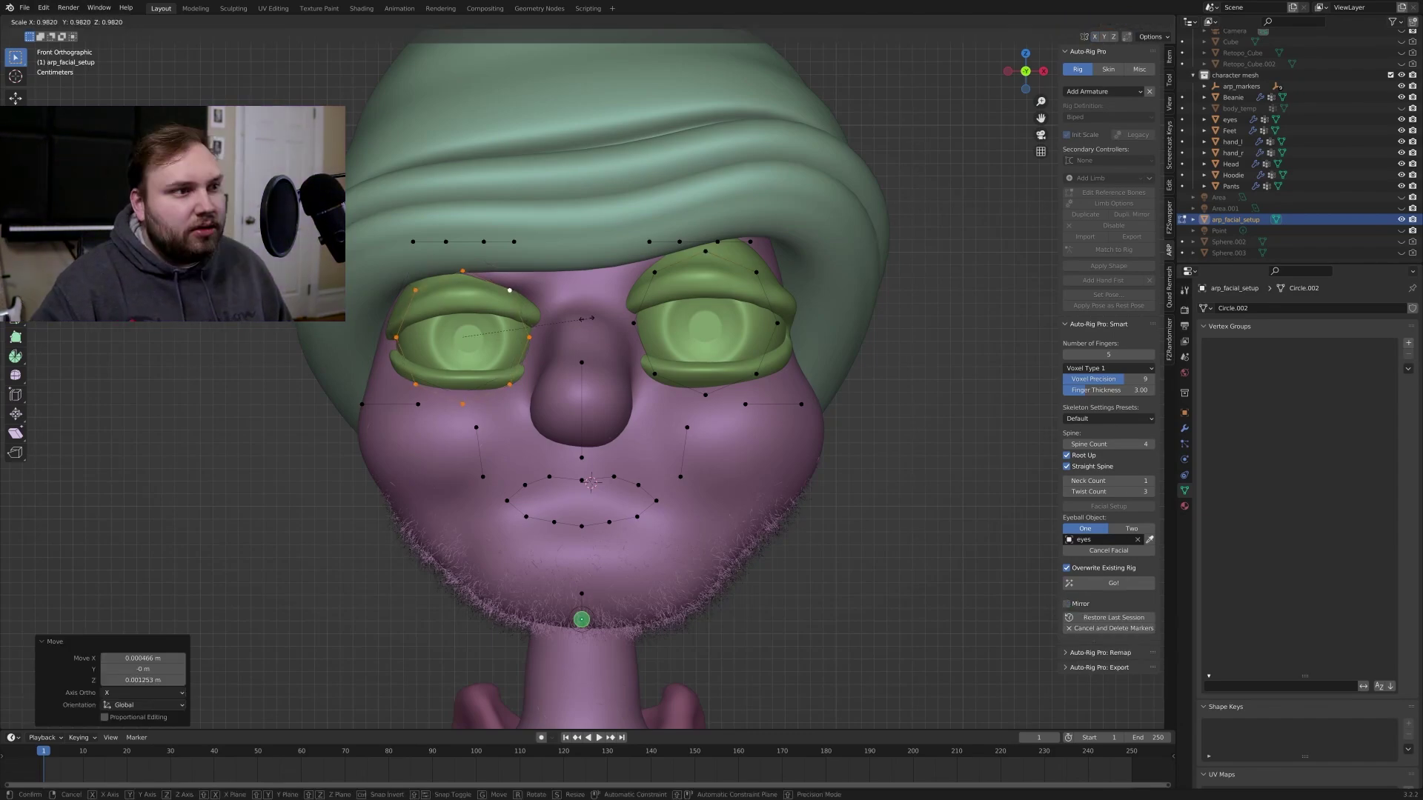
{"action": "key", "text": "z"}
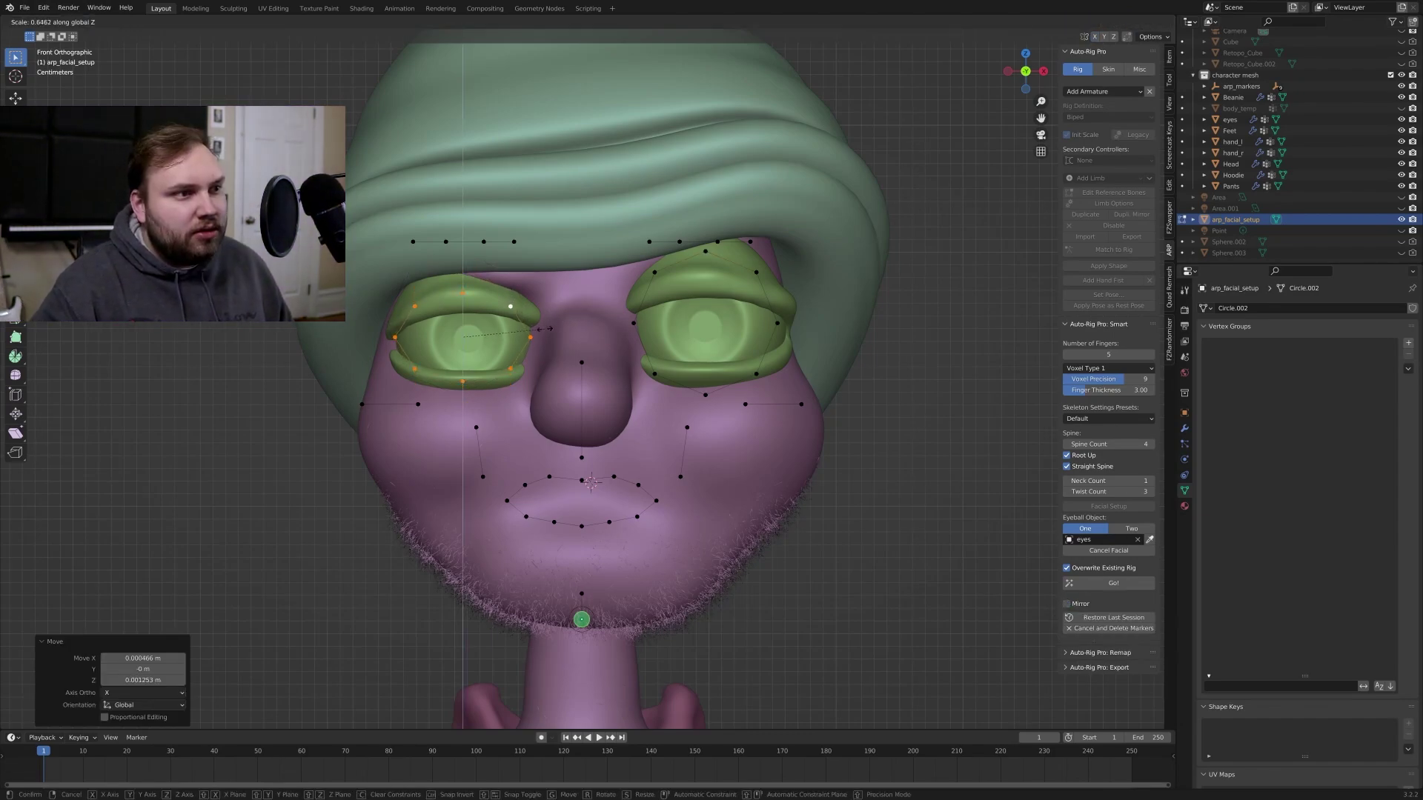
{"action": "left_click", "coordinate": [552, 317]}
{"action": "key", "text": "g"}
{"action": "left_click", "coordinate": [553, 339]}
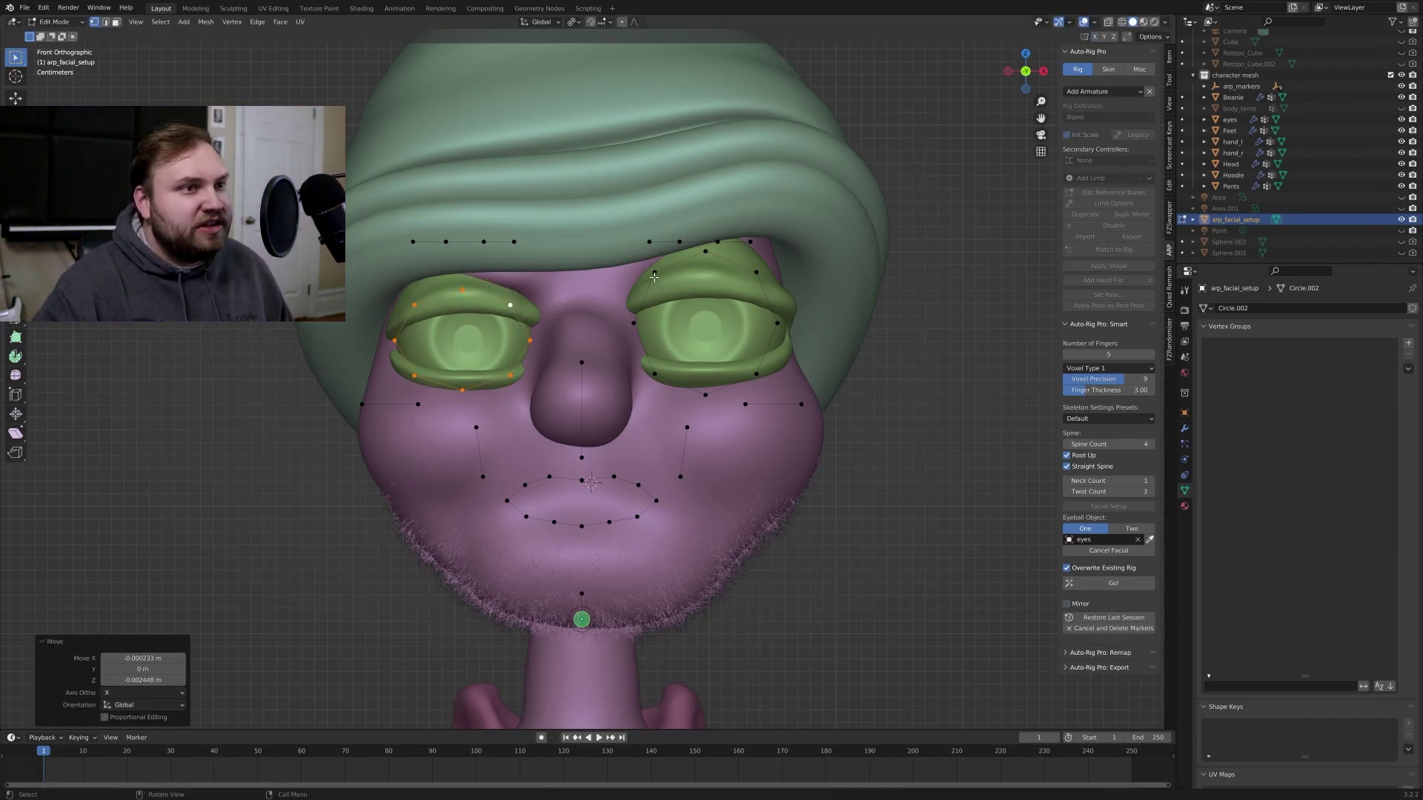
{"action": "left_click", "coordinate": [654, 276]}
{"action": "key", "text": "l"}
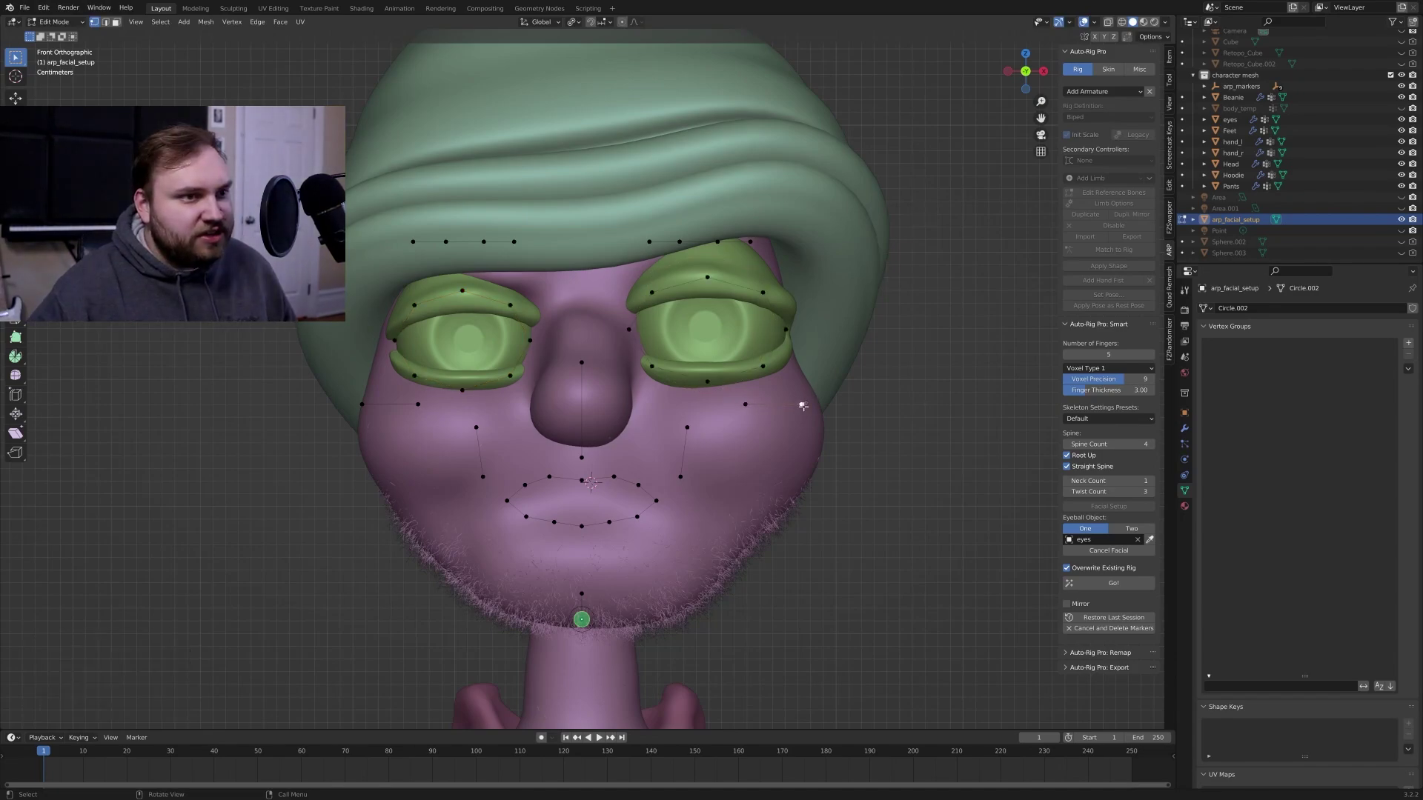
- Move the two ear markers on the character's left side outward to the edge of the head
{"action": "key", "text": "g"}
{"action": "left_click", "coordinate": [820, 383]}
{"action": "left_click", "coordinate": [747, 404]}
{"action": "key", "text": "g"}
{"action": "left_click", "coordinate": [774, 404]}
{"action": "left_click", "coordinate": [828, 385]}
{"action": "key", "text": "g"}
{"action": "left_click", "coordinate": [829, 380]}
- Move the two ear markers on the character's right side outward to the edge of the head
{"action": "left_click", "coordinate": [368, 401]}
{"action": "key", "text": "g"}
{"action": "left_click", "coordinate": [357, 378]}
{"action": "left_click", "coordinate": [416, 404]}
{"action": "key", "text": "g"}
{"action": "left_click", "coordinate": [396, 410]}
- Move each pair of cheek markers outward, away from the mouth, on both sides of the face
{"action": "left_click", "coordinate": [485, 467]}
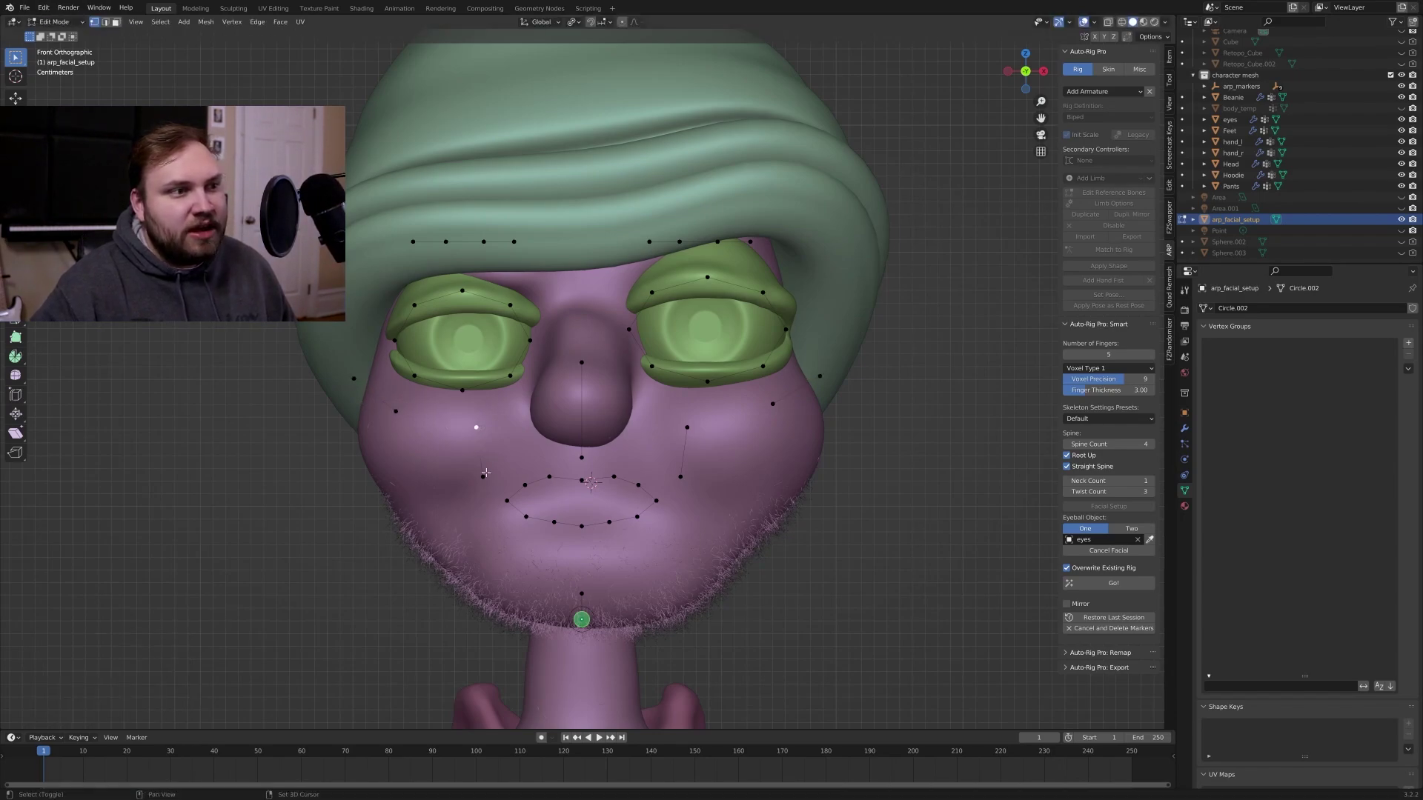
{"action": "left_click", "coordinate": [484, 474], "text": "shift"}
{"action": "key", "text": "g"}
{"action": "left_click", "coordinate": [463, 480]}
{"action": "left_click", "coordinate": [687, 428]}
{"action": "left_click", "coordinate": [682, 478], "text": "shift"}
{"action": "key", "text": "g"}
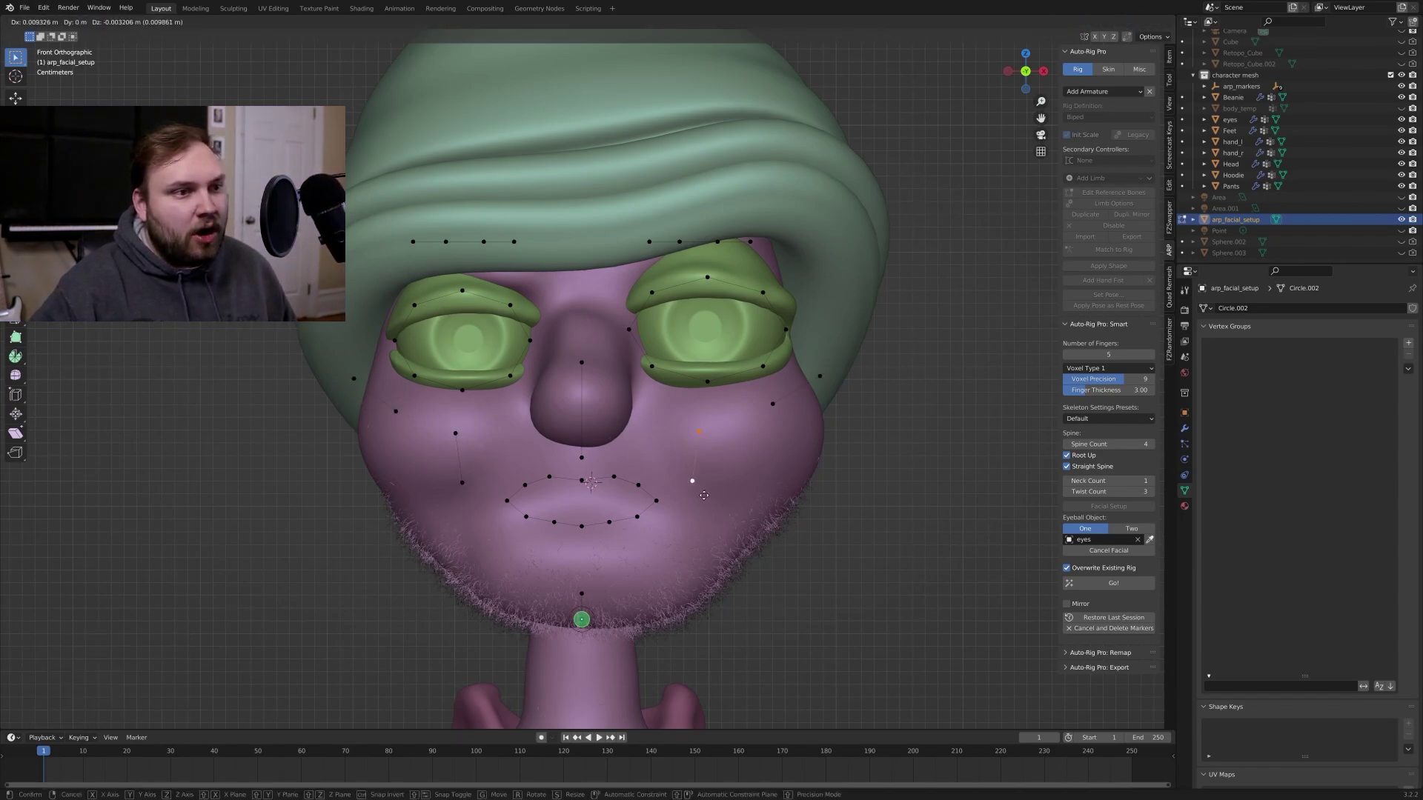
{"action": "left_click", "coordinate": [720, 494]}
- Move both nose markers up about 0.028 m along Z to fit the nose
{"action": "left_click", "coordinate": [582, 457]}
{"action": "left_click", "coordinate": [582, 361], "text": "shift"}
{"action": "key", "text": "g"}
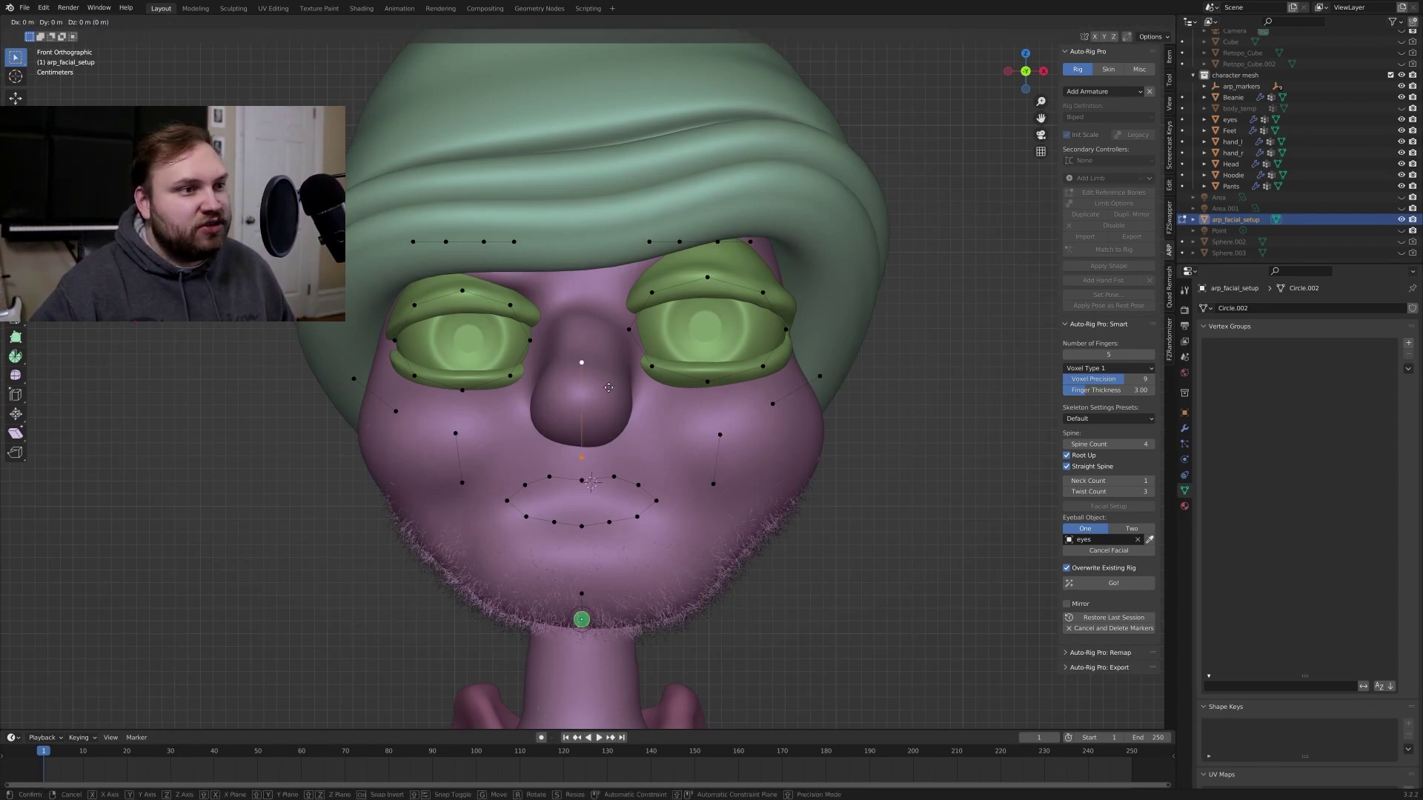
{"action": "key", "text": "z"}
{"action": "left_click", "coordinate": [627, 350]}
{"action": "middle_click_drag", "start_coordinate": [640, 346], "coordinate": [704, 351], "text": "ctrl"}
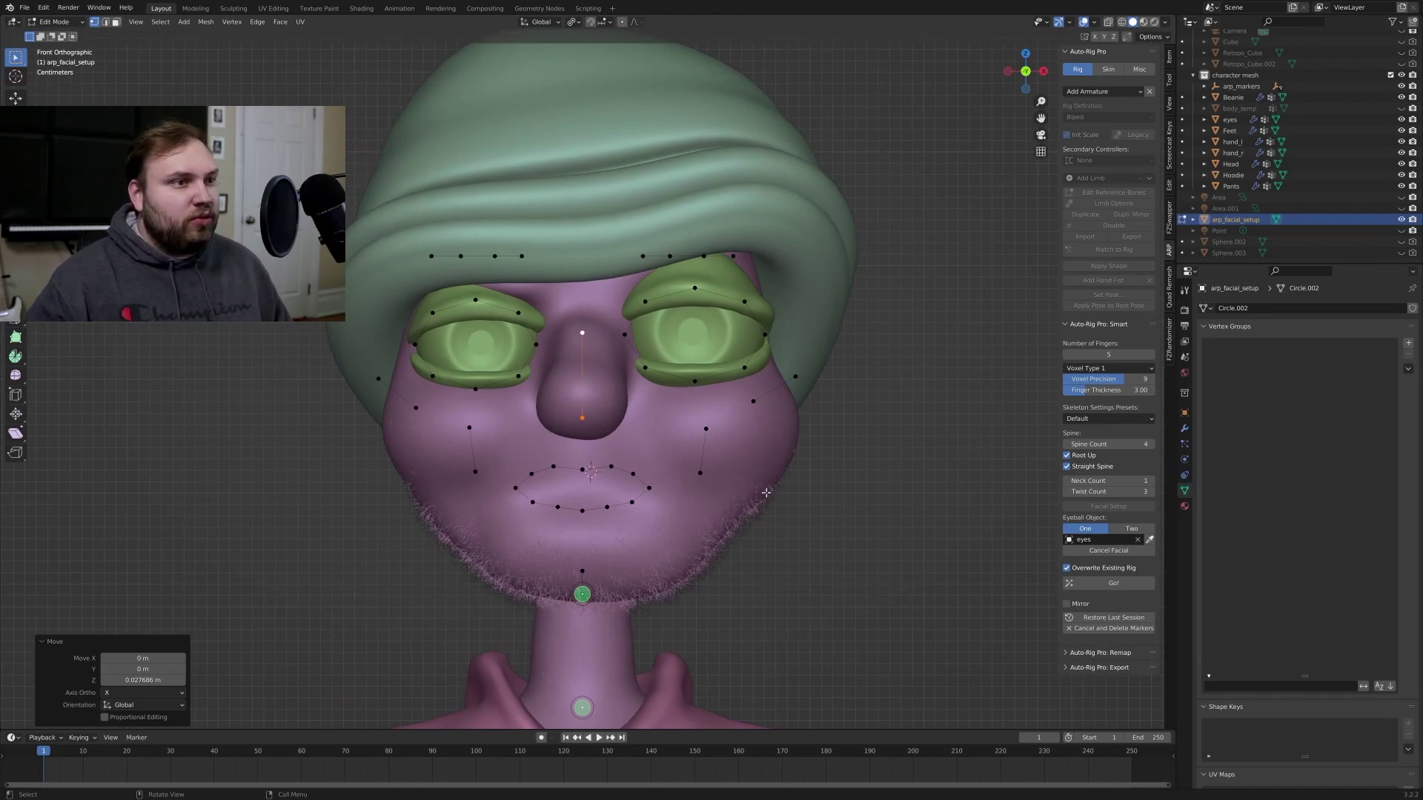
- Generate the reference bones from the placed body and facial markers, and check their fit around the head
{"action": "left_click", "coordinate": [1113, 584]}
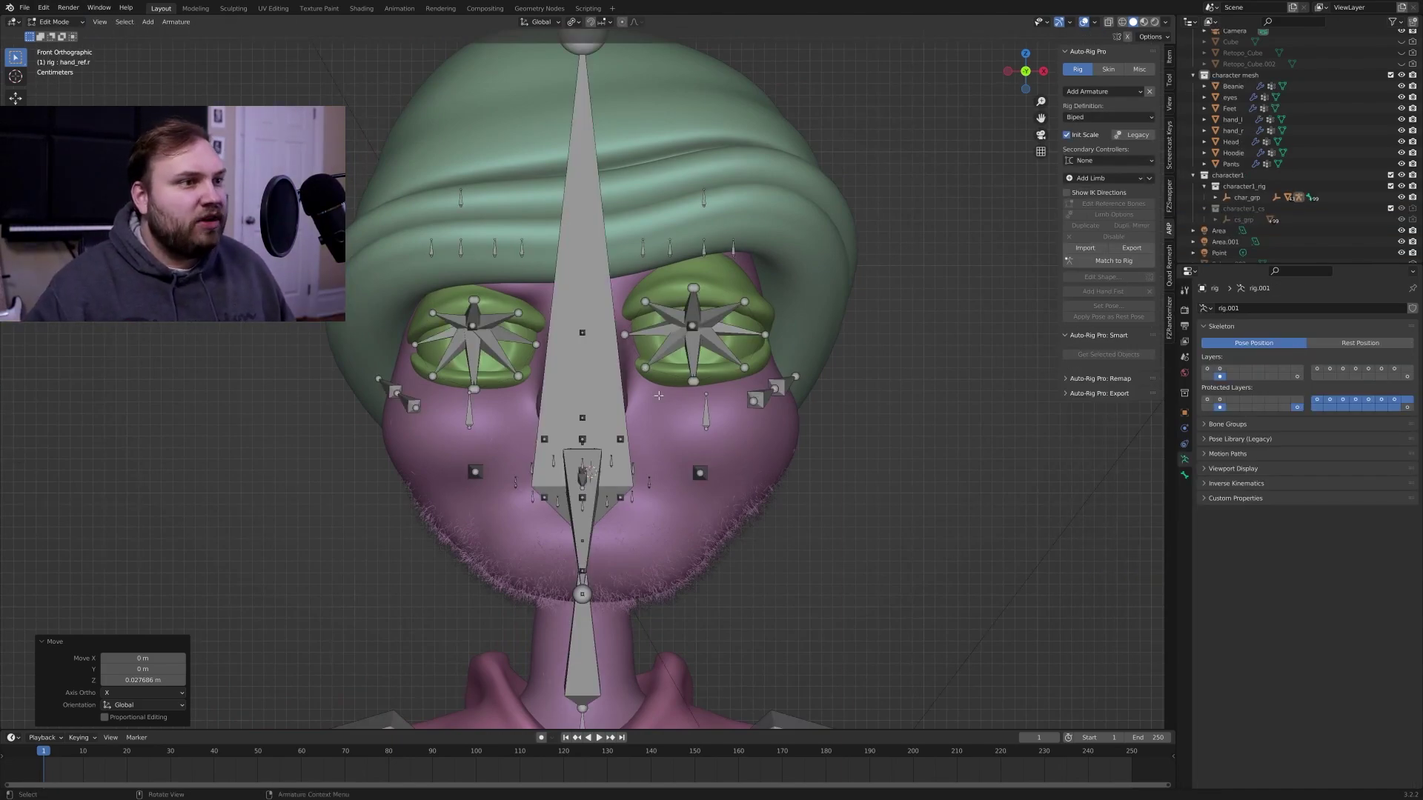
{"action": "middle_click_drag", "start_coordinate": [710, 372], "coordinate": [534, 350]}
{"action": "middle_click_drag", "start_coordinate": [687, 393], "coordinate": [844, 391]}
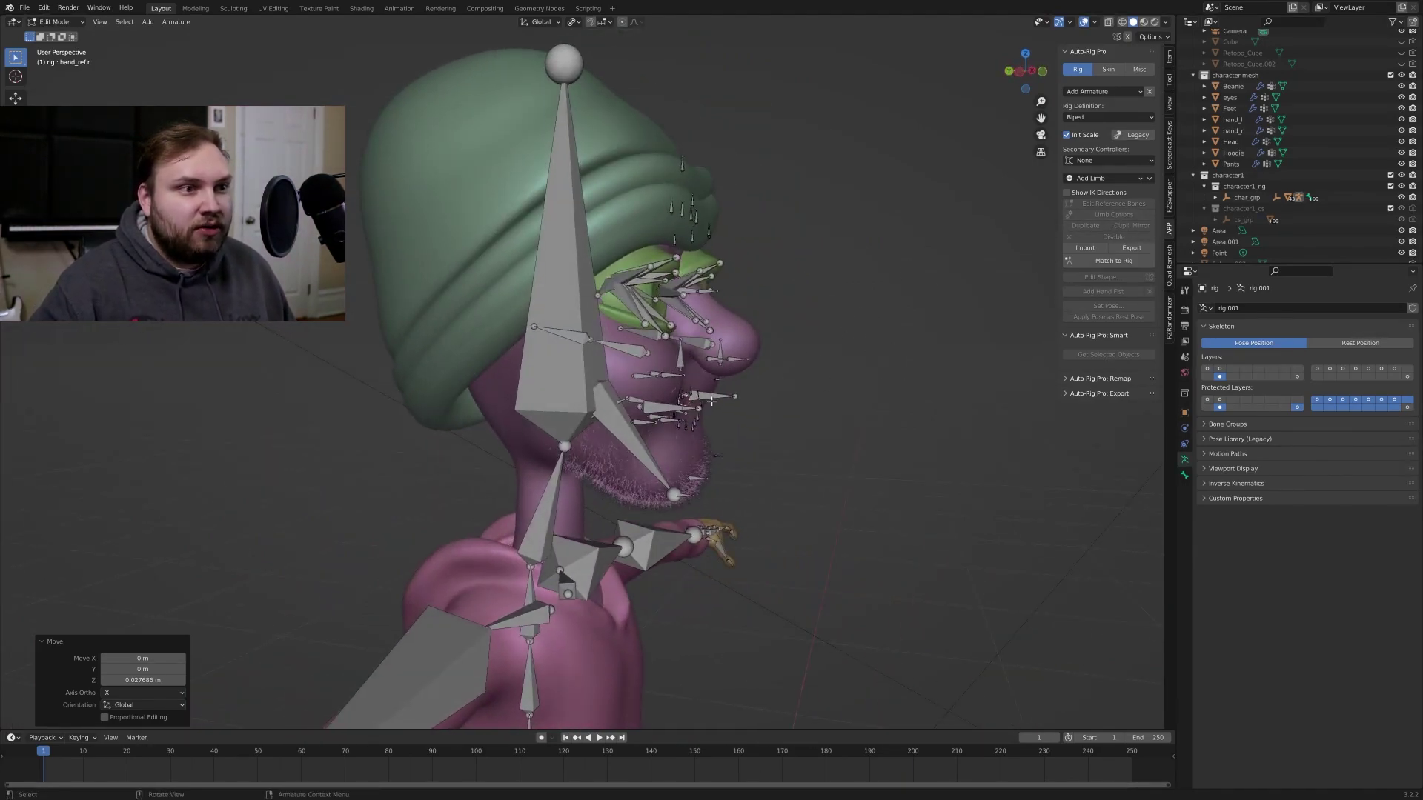
{"action": "middle_click_drag", "start_coordinate": [712, 395], "coordinate": [540, 421]}
{"action": "scroll", "coordinate": [769, 421], "scroll_direction": "down", "scroll_amount": 2}
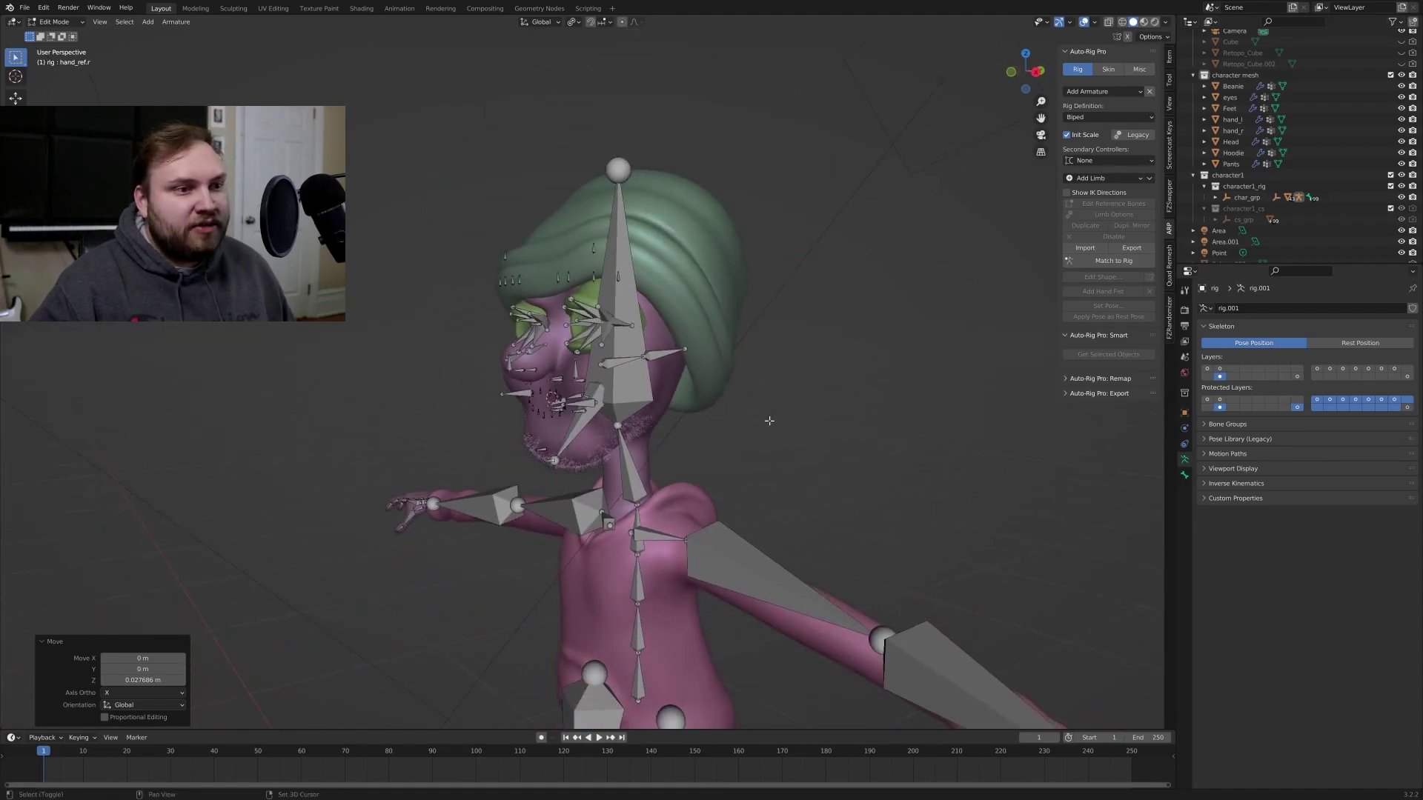
{"action": "middle_click_drag", "start_coordinate": [769, 420], "coordinate": [547, 319], "text": "shift"}
- Disable Nose, Cheeks, Mouth, Soft Lips, Teeth, Tongue, Chins and Align Eyelids in the head bone's limb options
{"action": "left_click", "coordinate": [532, 317]}
{"action": "middle_click_drag", "start_coordinate": [723, 437], "coordinate": [757, 309]}
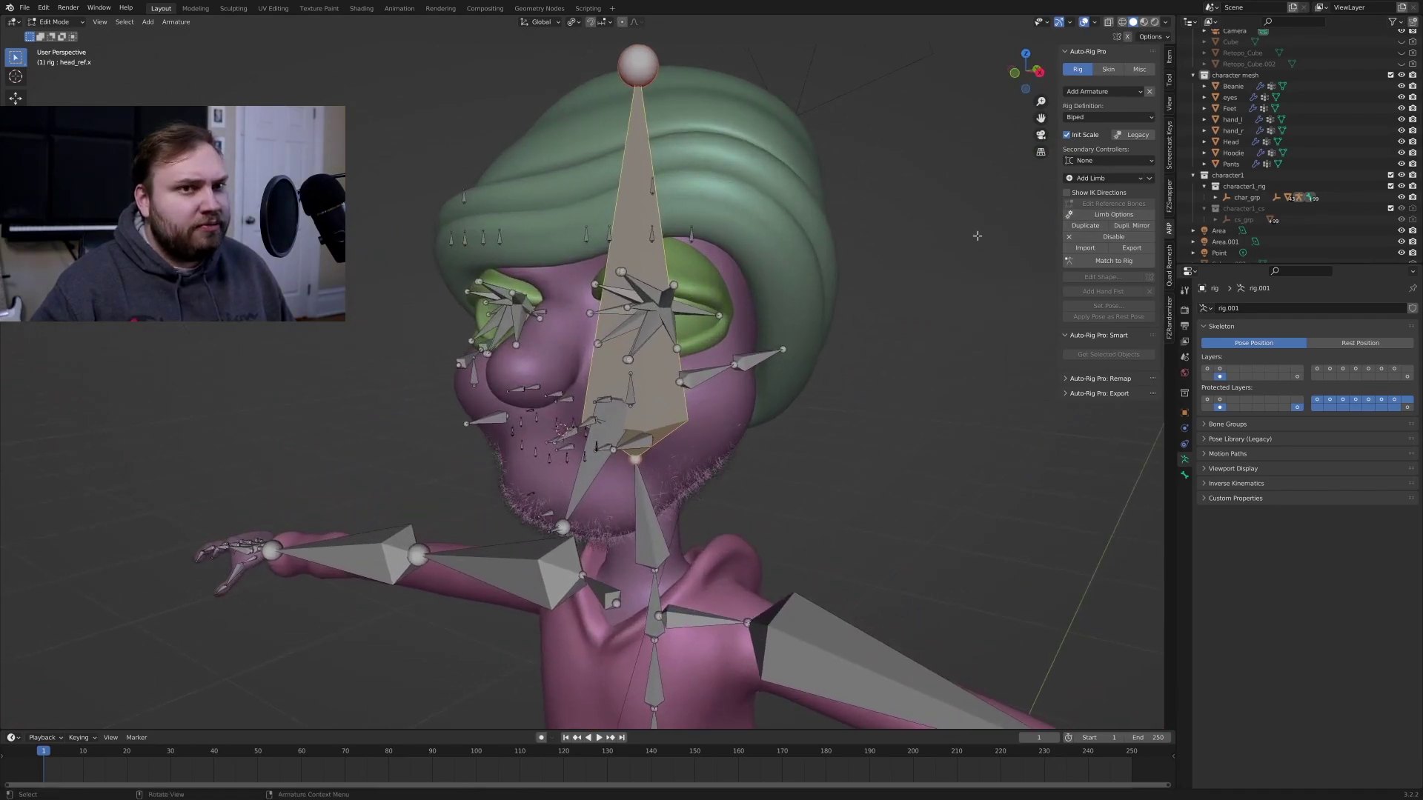
{"action": "left_click", "coordinate": [1115, 217]}
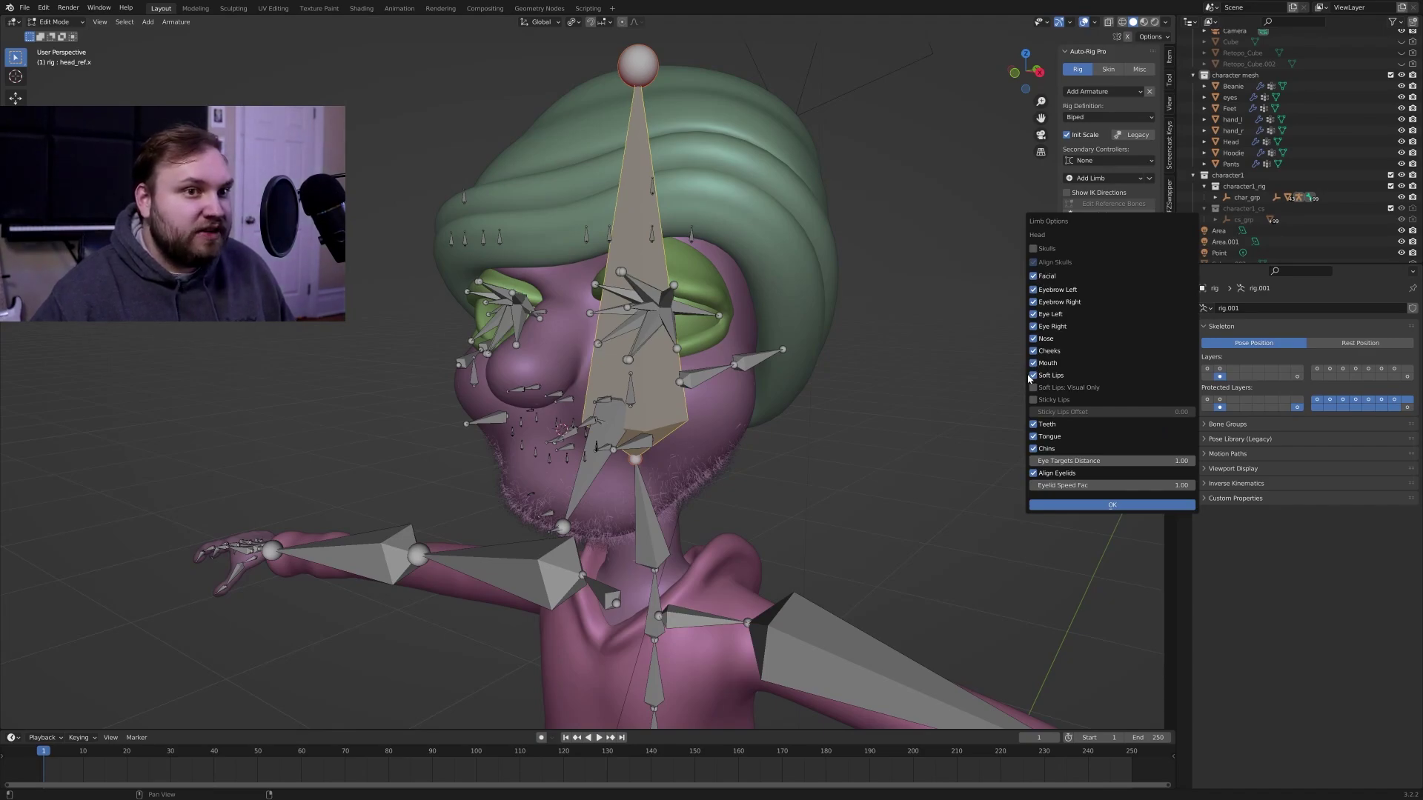
{"action": "left_click_drag", "start_coordinate": [1033, 424], "coordinate": [1034, 474]}
{"action": "left_click_drag", "start_coordinate": [1033, 376], "coordinate": [1033, 350]}
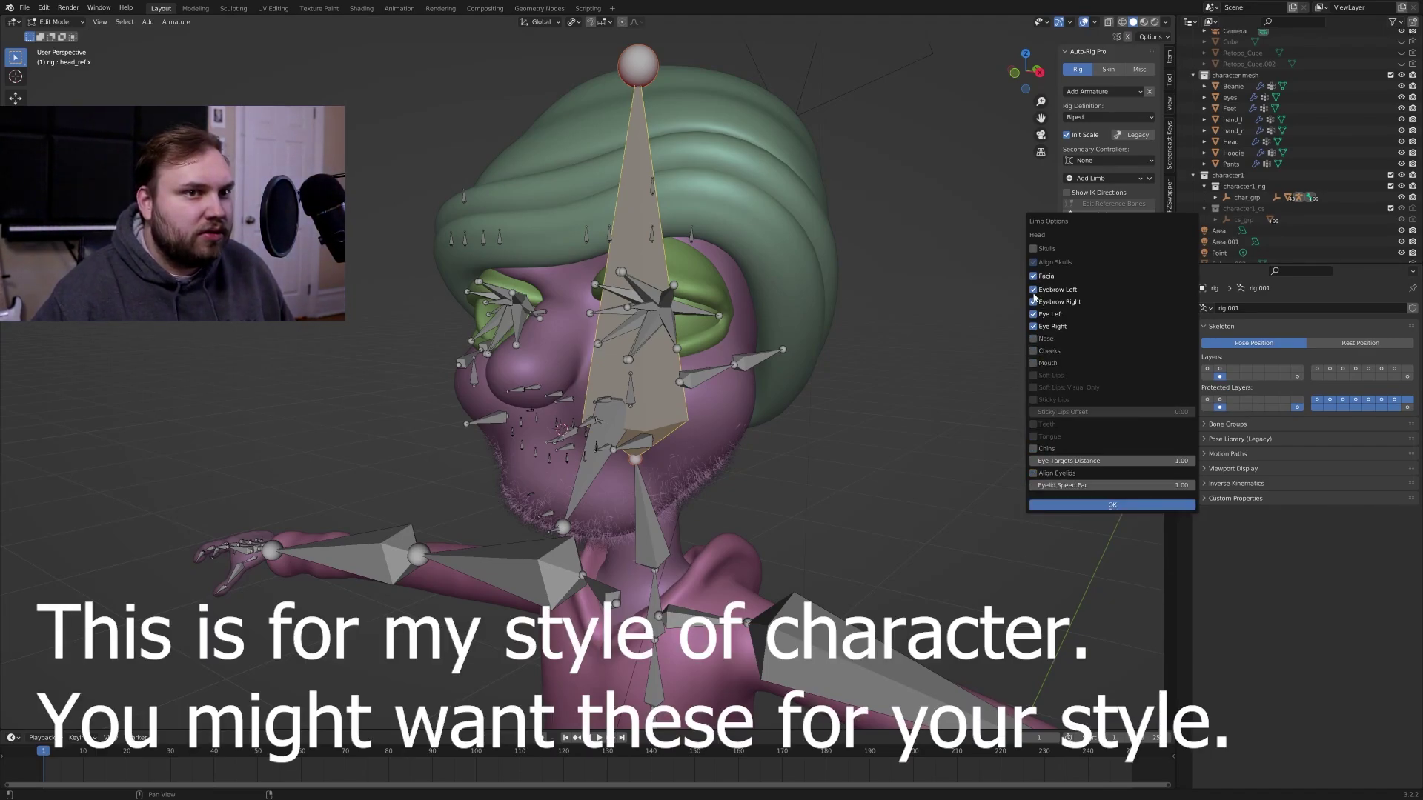
{"action": "left_click", "coordinate": [1112, 506]}
- Check the reference bones along the body and limbs, and generate the control rig with Match to Rig
{"action": "middle_click_drag", "start_coordinate": [751, 417], "coordinate": [790, 387]}
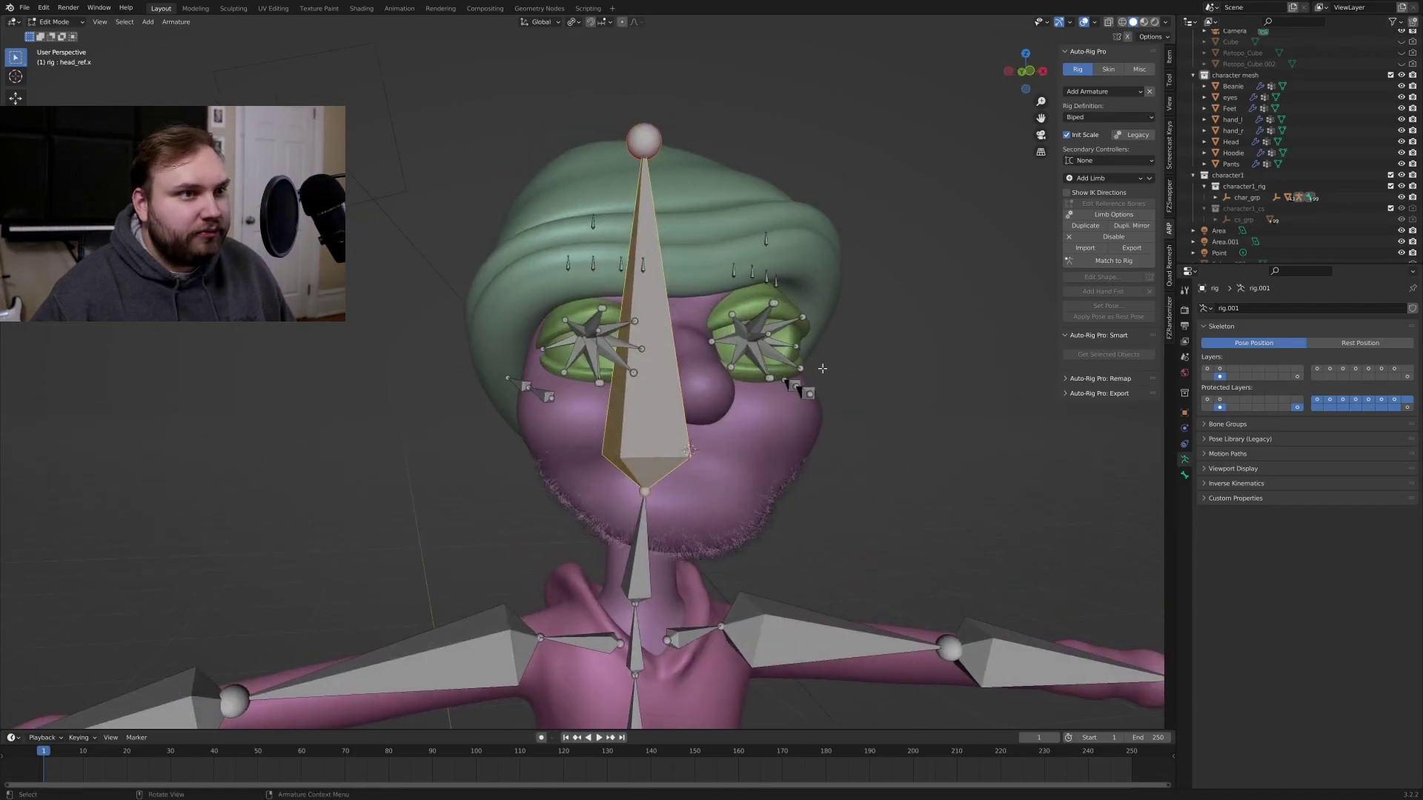
{"action": "middle_click_drag", "start_coordinate": [819, 482], "coordinate": [793, 393], "text": "shift"}
{"action": "scroll", "coordinate": [841, 397], "scroll_direction": "down", "scroll_amount": 2}
{"action": "middle_click_drag", "start_coordinate": [819, 526], "coordinate": [820, 381], "text": "shift"}
{"action": "scroll", "coordinate": [820, 380], "scroll_direction": "down", "scroll_amount": 2}
{"action": "middle_click_drag", "start_coordinate": [818, 445], "coordinate": [771, 382]}
{"action": "middle_click_drag", "start_coordinate": [777, 478], "coordinate": [739, 405]}
{"action": "middle_click_drag", "start_coordinate": [566, 438], "coordinate": [689, 415]}
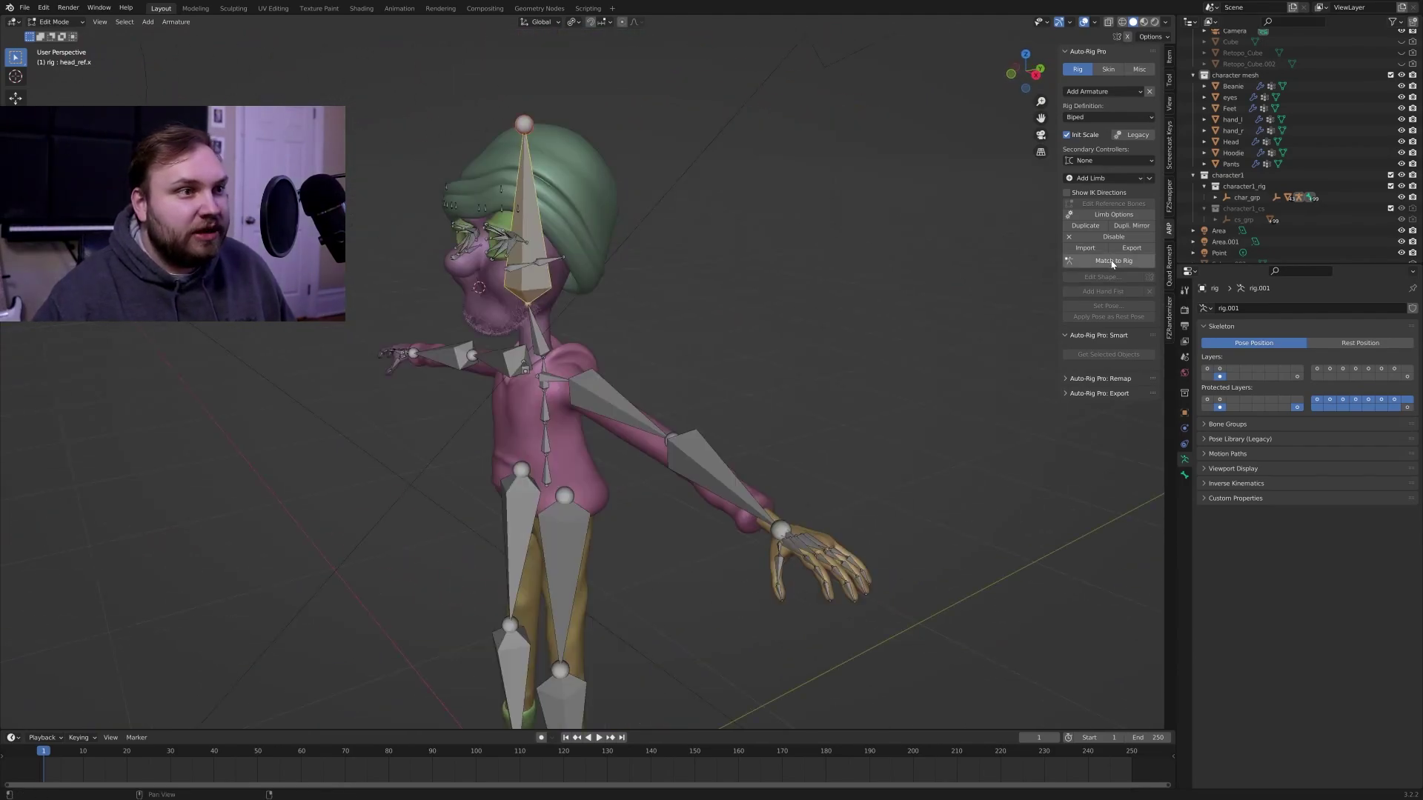
{"action": "left_click", "coordinate": [1112, 261]}
{"action": "middle_click_drag", "start_coordinate": [676, 467], "coordinate": [816, 464]}
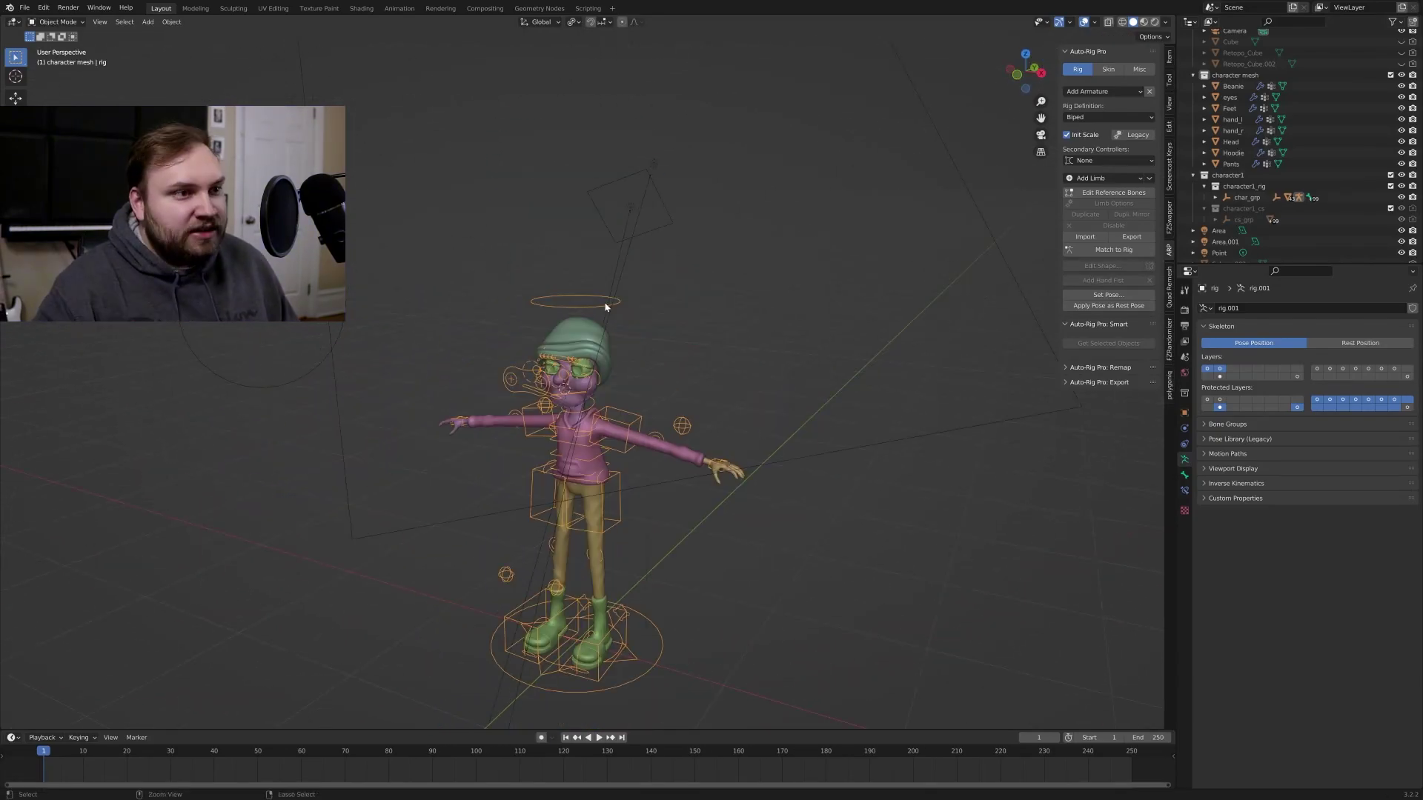
- Try moving the root master control in Pose Mode, cancel the move, and return to Object Mode
{"action": "key", "text": "ctrl+Tab"}
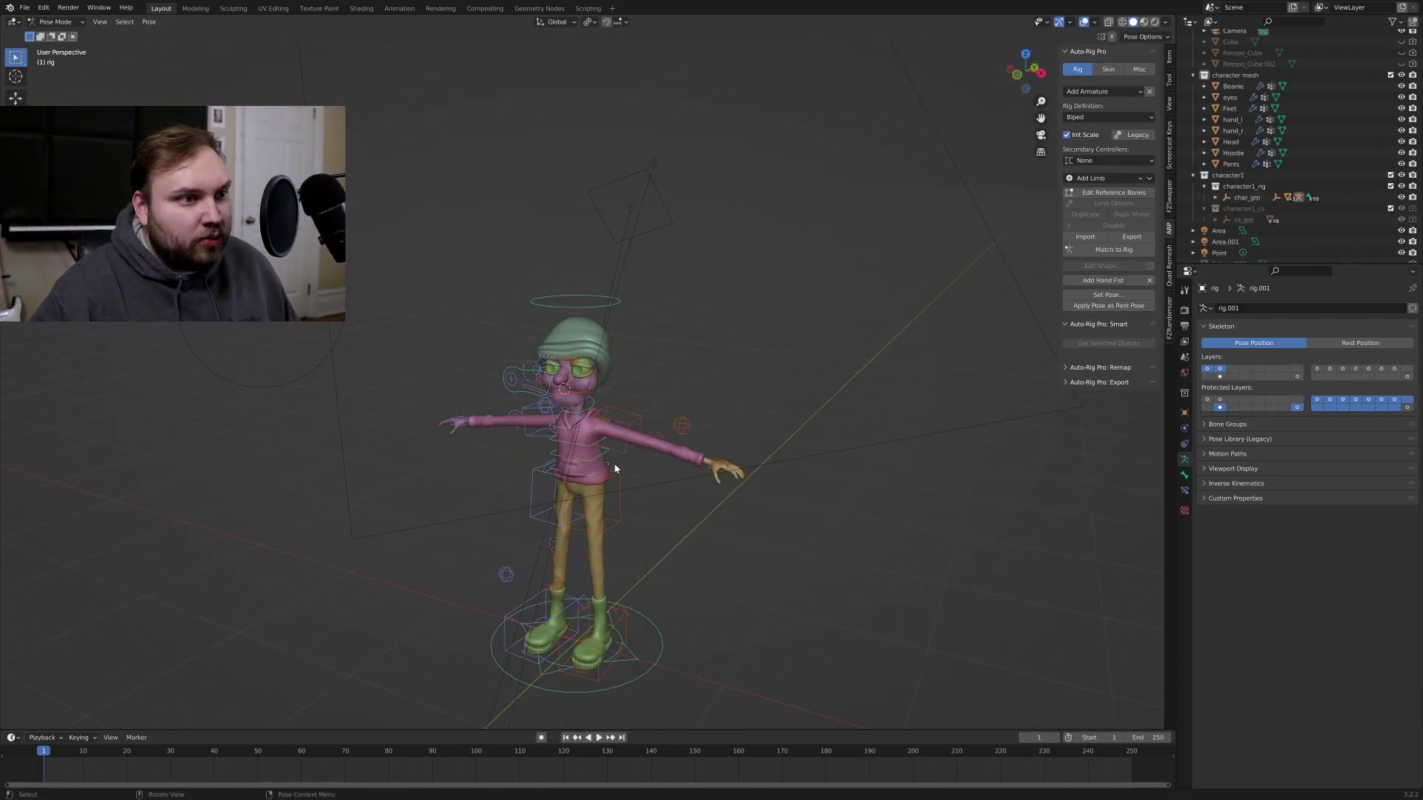
{"action": "left_click", "coordinate": [615, 468]}
{"action": "key", "text": "g"}
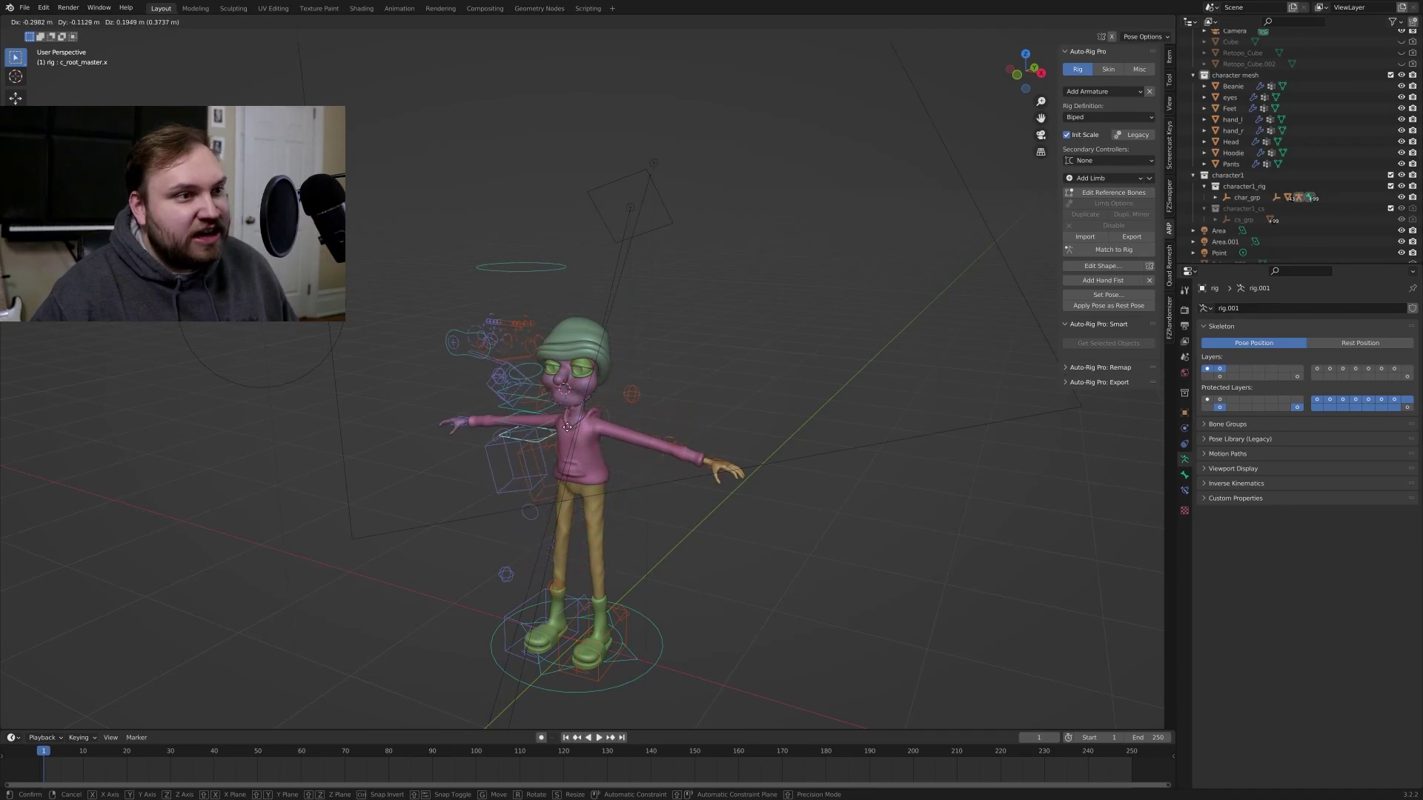
{"action": "right_click", "coordinate": [641, 450]}
{"action": "middle_click_drag", "start_coordinate": [647, 446], "coordinate": [671, 407]}
{"action": "scroll", "coordinate": [671, 407], "scroll_direction": "up", "scroll_amount": 2}
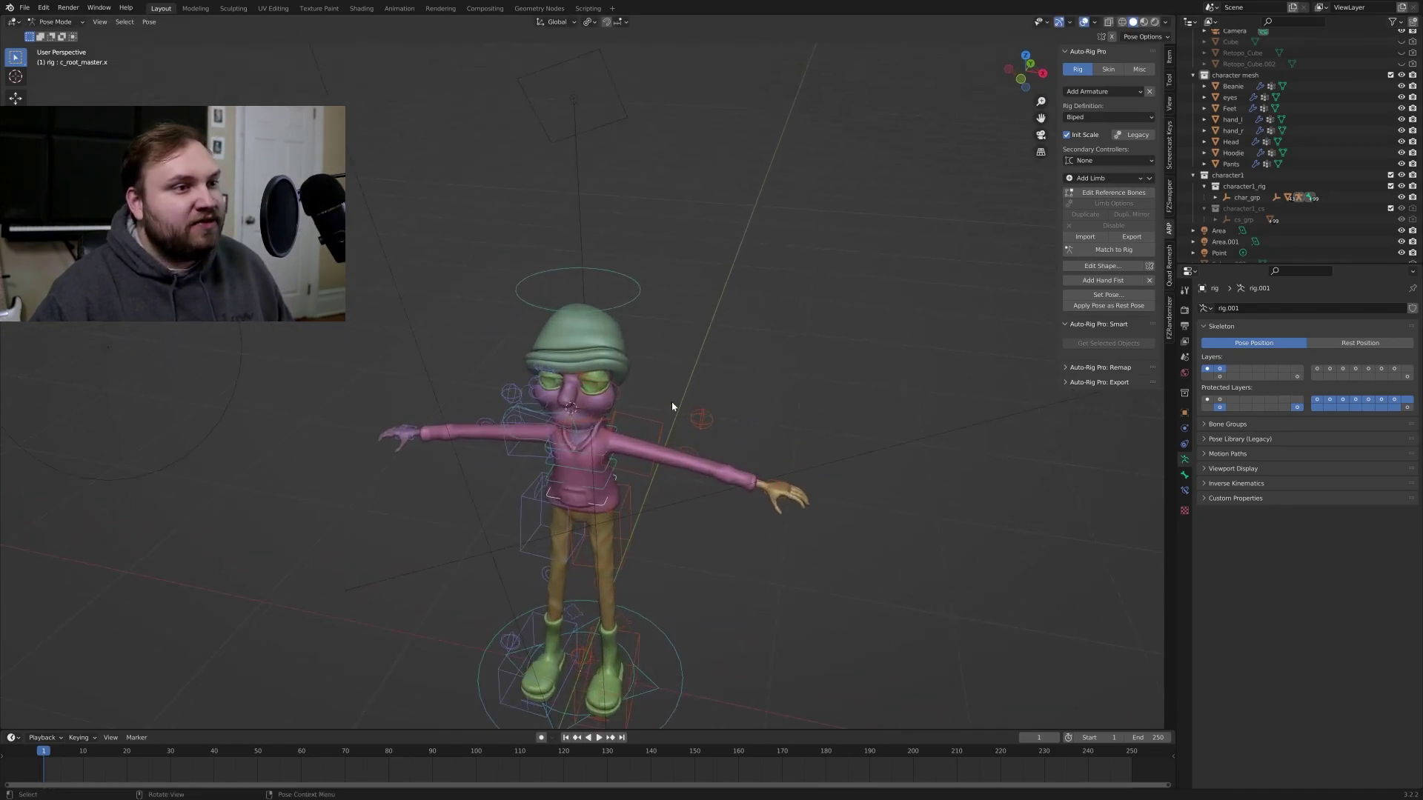
{"action": "left_click", "coordinate": [56, 22]}
{"action": "left_click", "coordinate": [58, 33]}
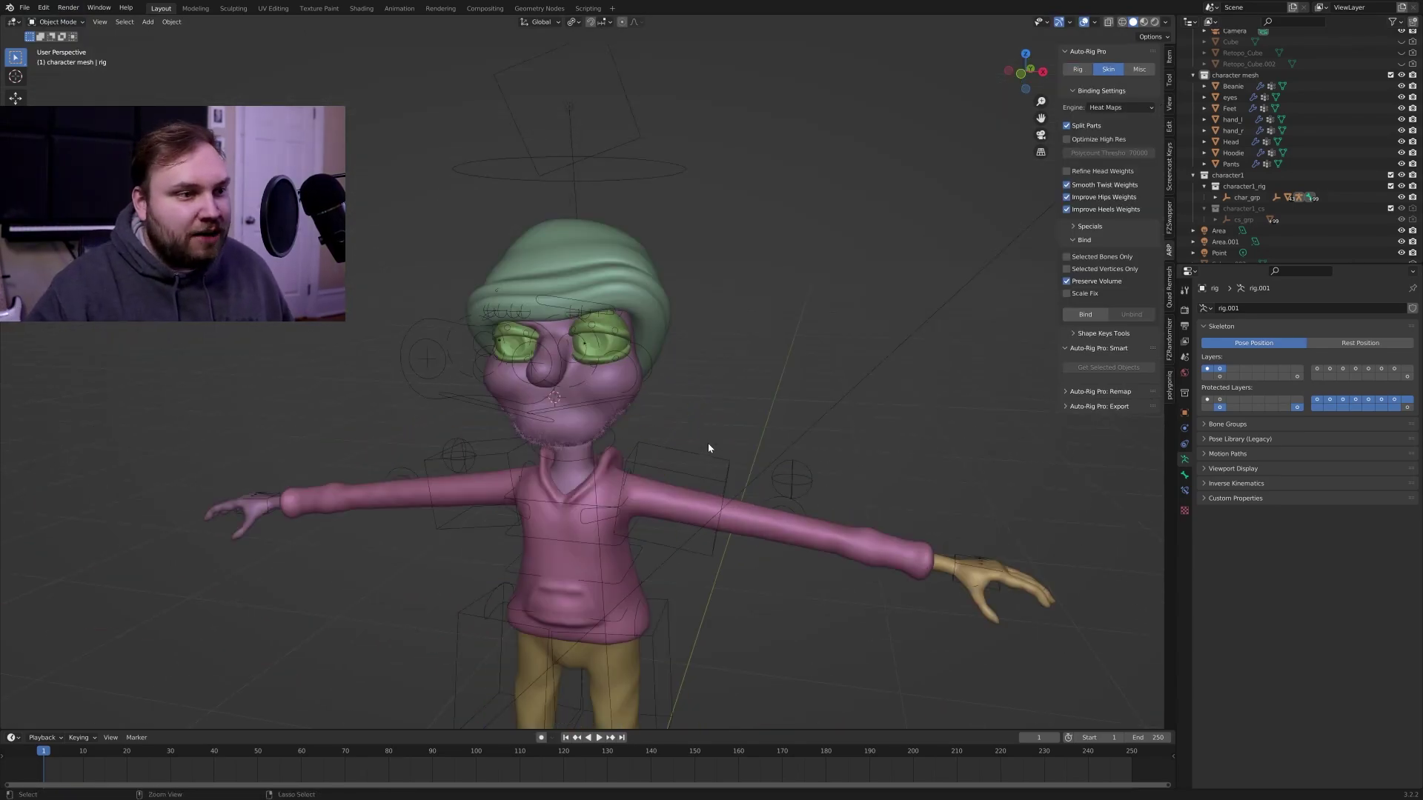
- Bind the Hoodie mesh to the rig with the Heat Maps engine
{"action": "middle_click_drag", "start_coordinate": [708, 444], "coordinate": [715, 401], "text": "ctrl"}
{"action": "left_click", "coordinate": [695, 410]}
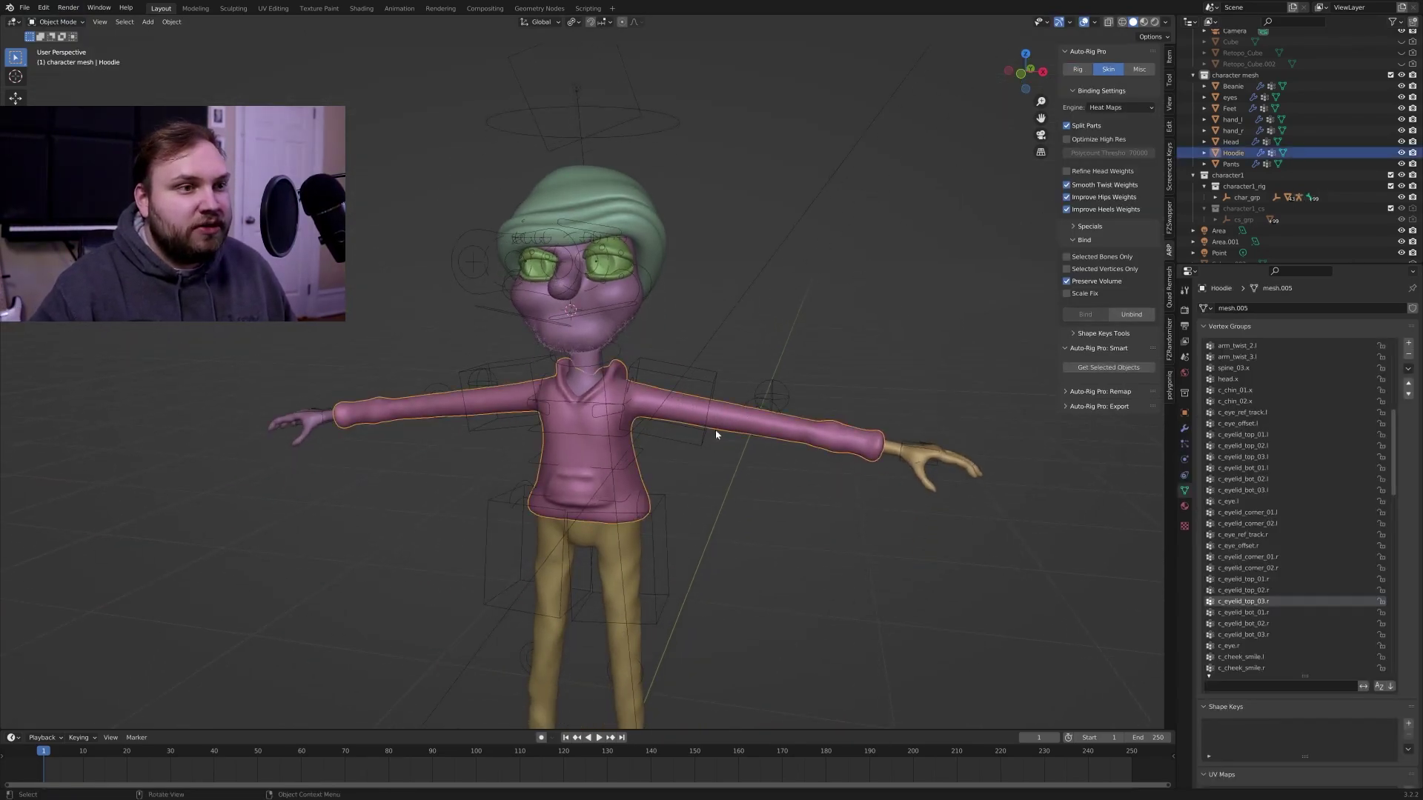
{"action": "left_click", "coordinate": [714, 386], "text": "shift"}
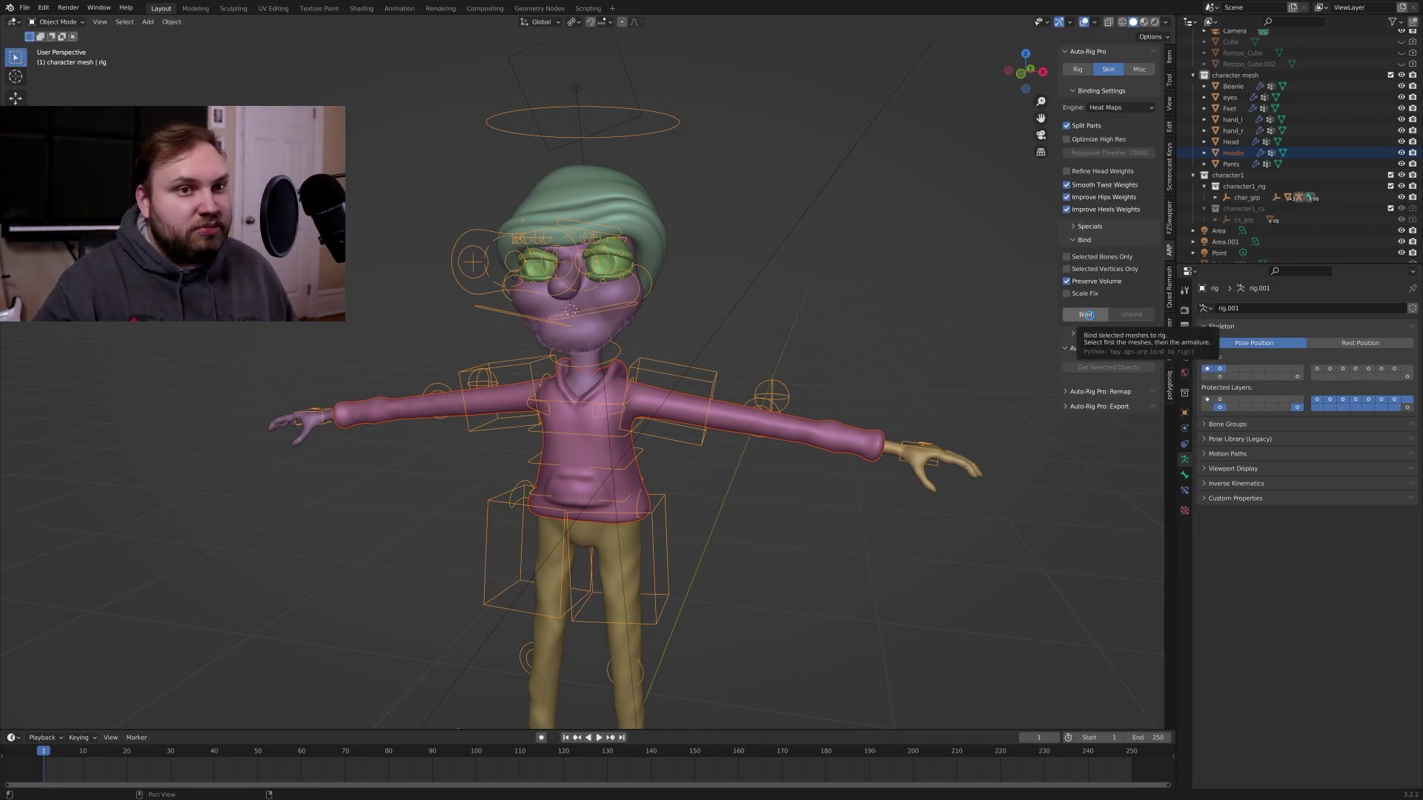
{"action": "left_click", "coordinate": [1086, 315]}
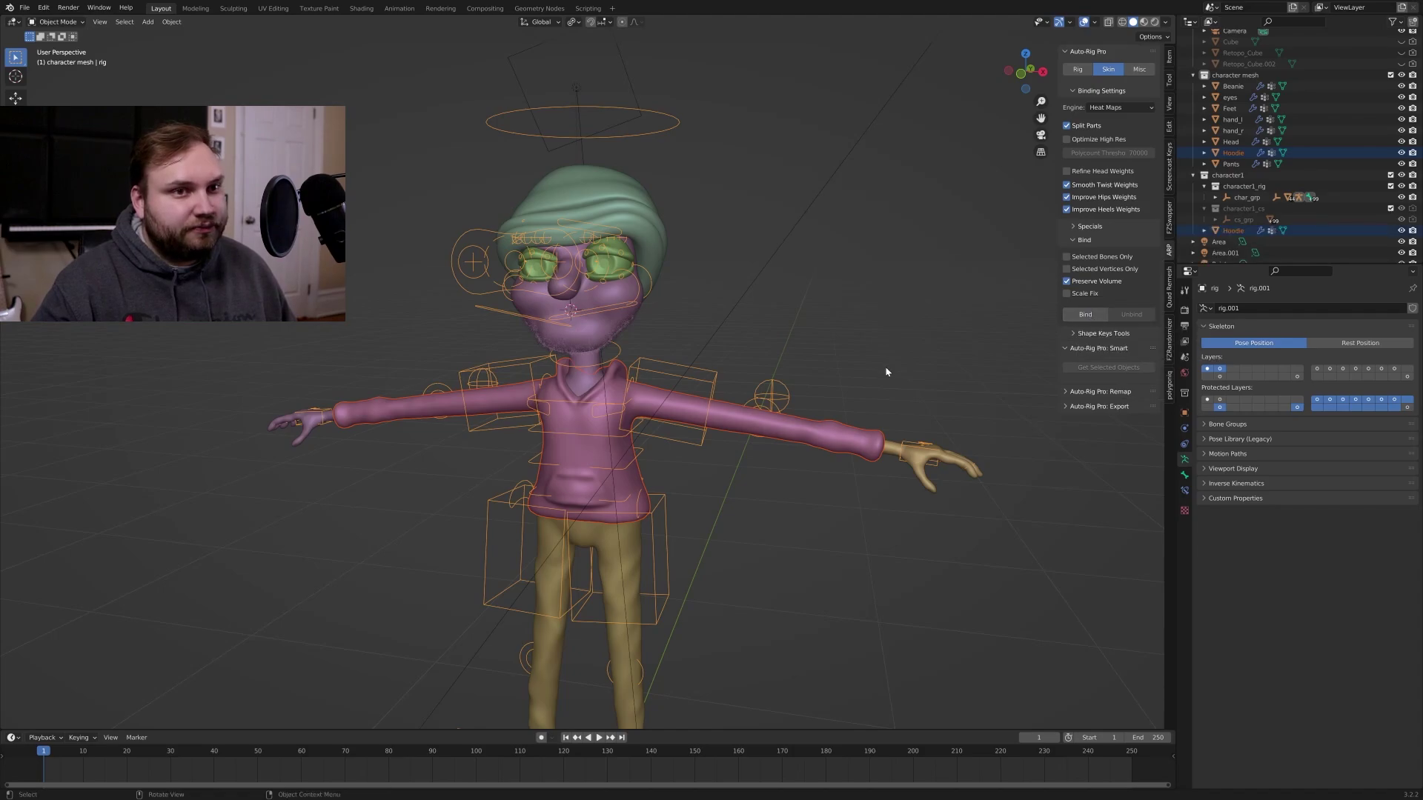
- Test the hoodie's deformation by moving a rig control in Pose Mode
{"action": "middle_click_drag", "start_coordinate": [721, 390], "coordinate": [760, 413]}
{"action": "left_click", "coordinate": [709, 374]}
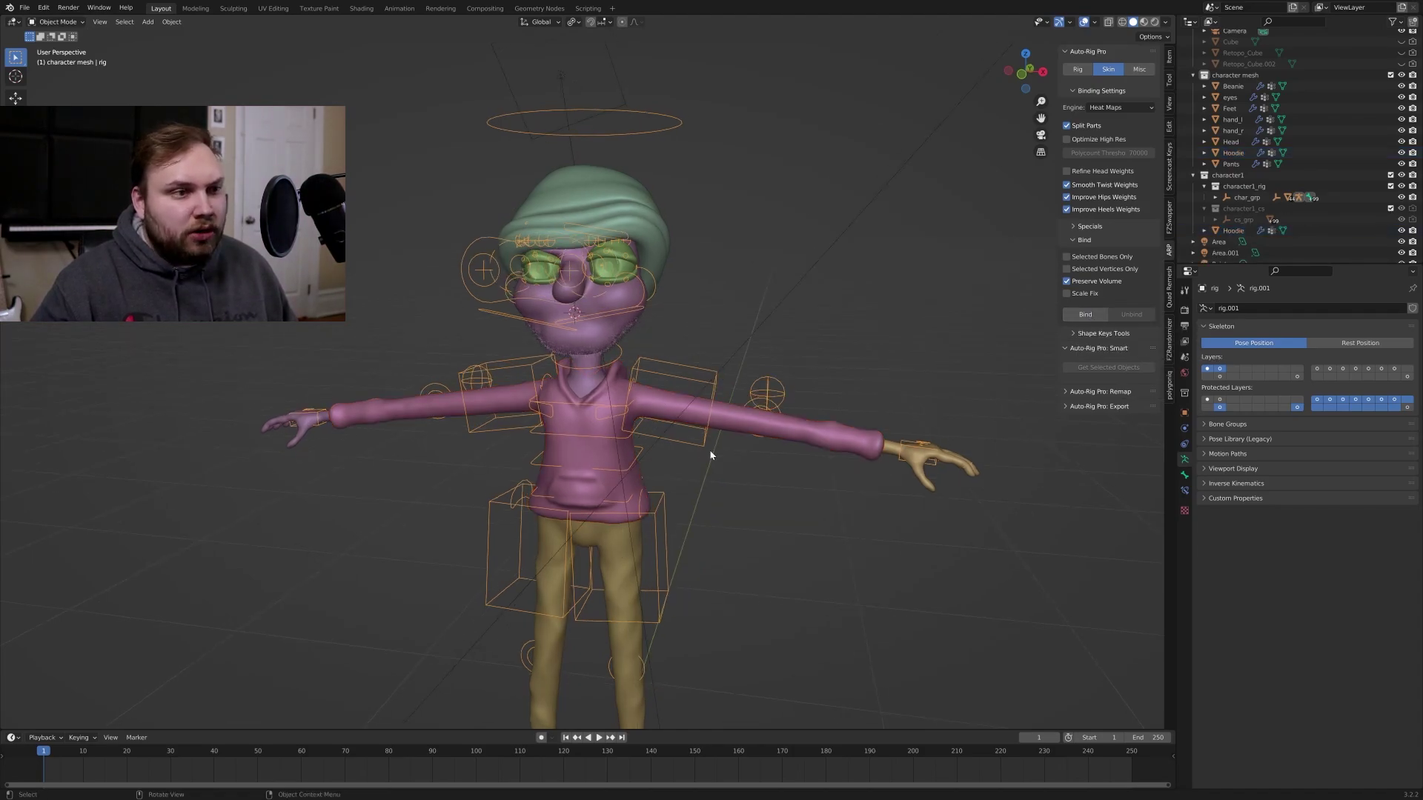
{"action": "middle_click_drag", "start_coordinate": [709, 457], "coordinate": [658, 450]}
{"action": "key", "text": "ctrl+Tab"}
{"action": "left_click", "coordinate": [658, 451]}
{"action": "key", "text": "g"}
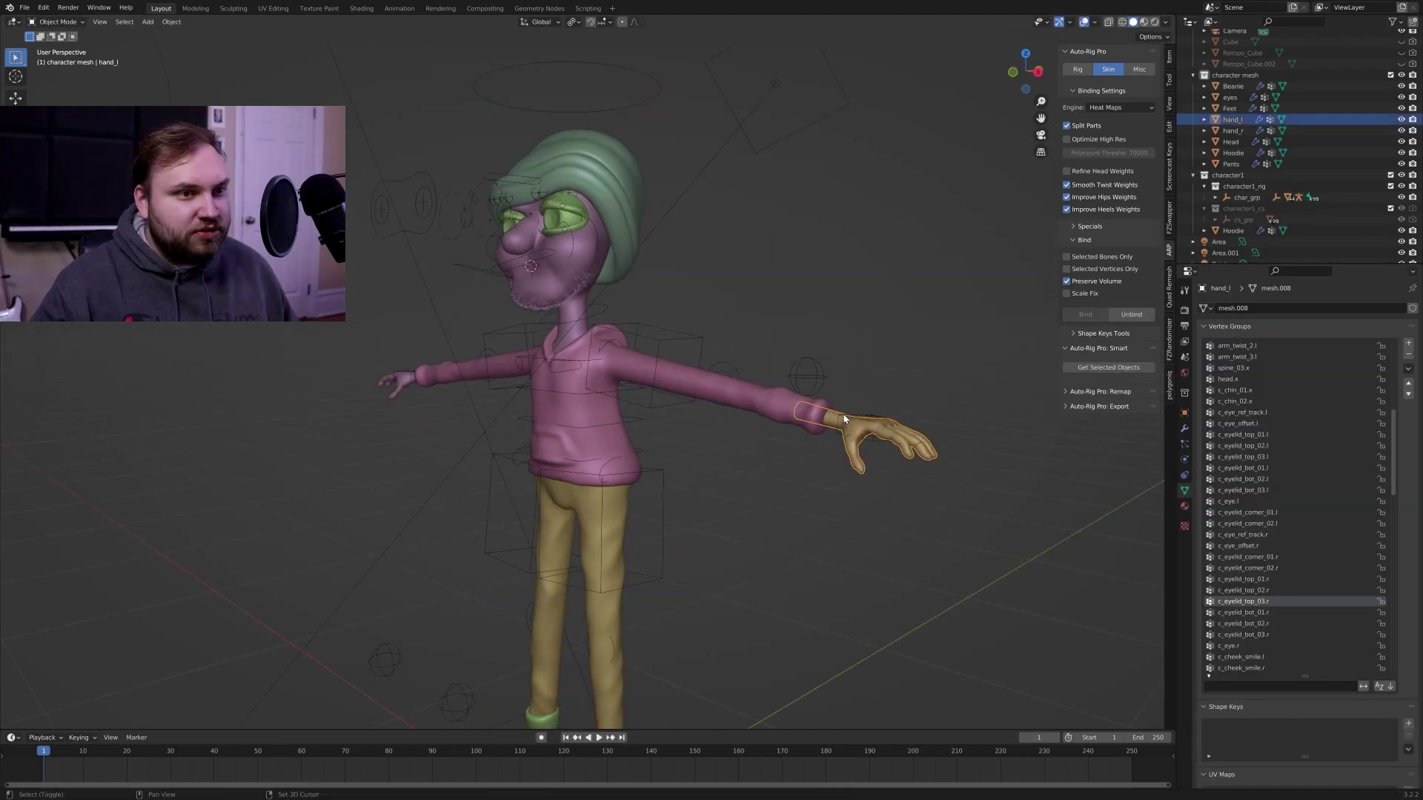
- Select the hand_l mesh together with the rig and bind it
{"action": "left_click", "coordinate": [806, 376], "text": "shift"}
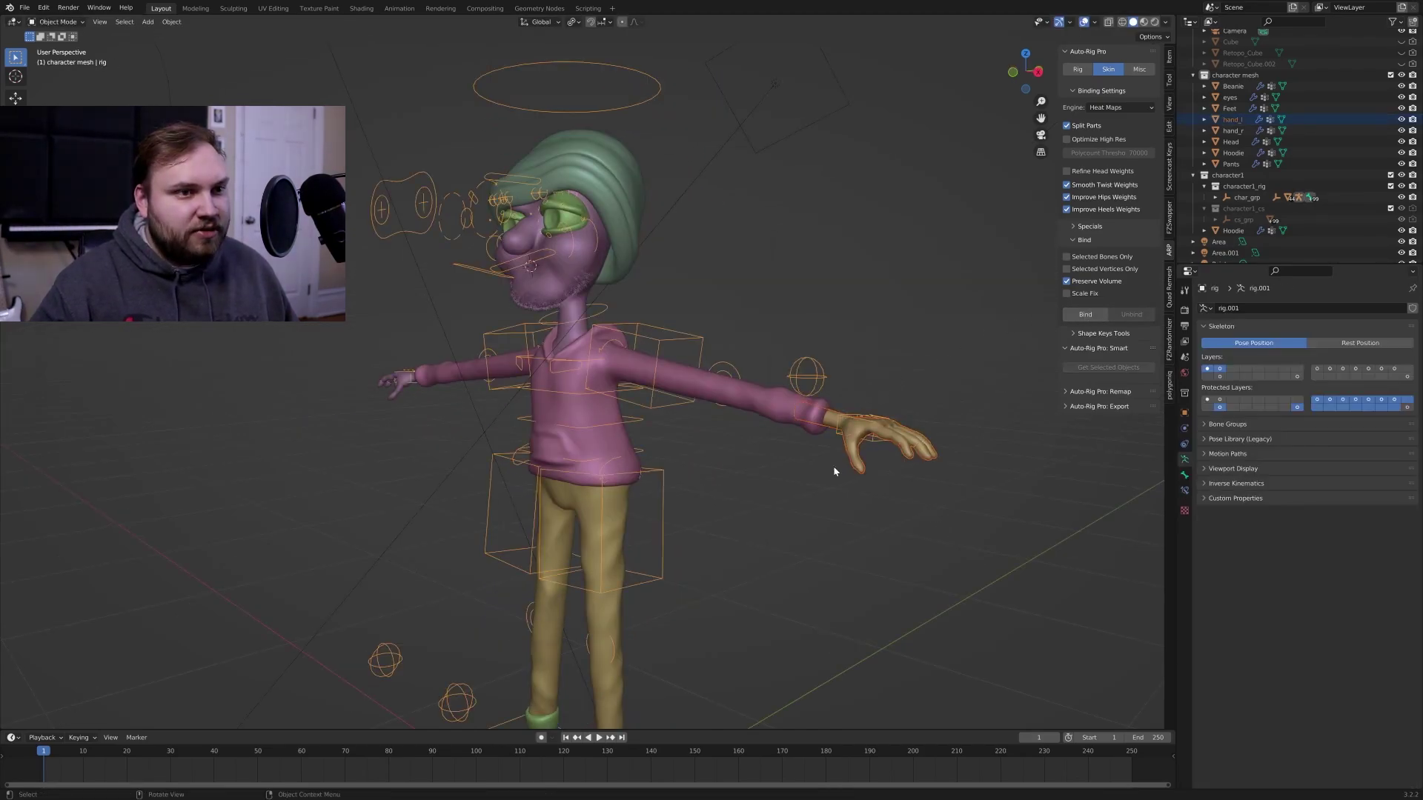
{"action": "key", "text": "alt+a"}
{"action": "left_click", "coordinate": [852, 460]}
{"action": "left_click", "coordinate": [832, 384], "text": "shift"}
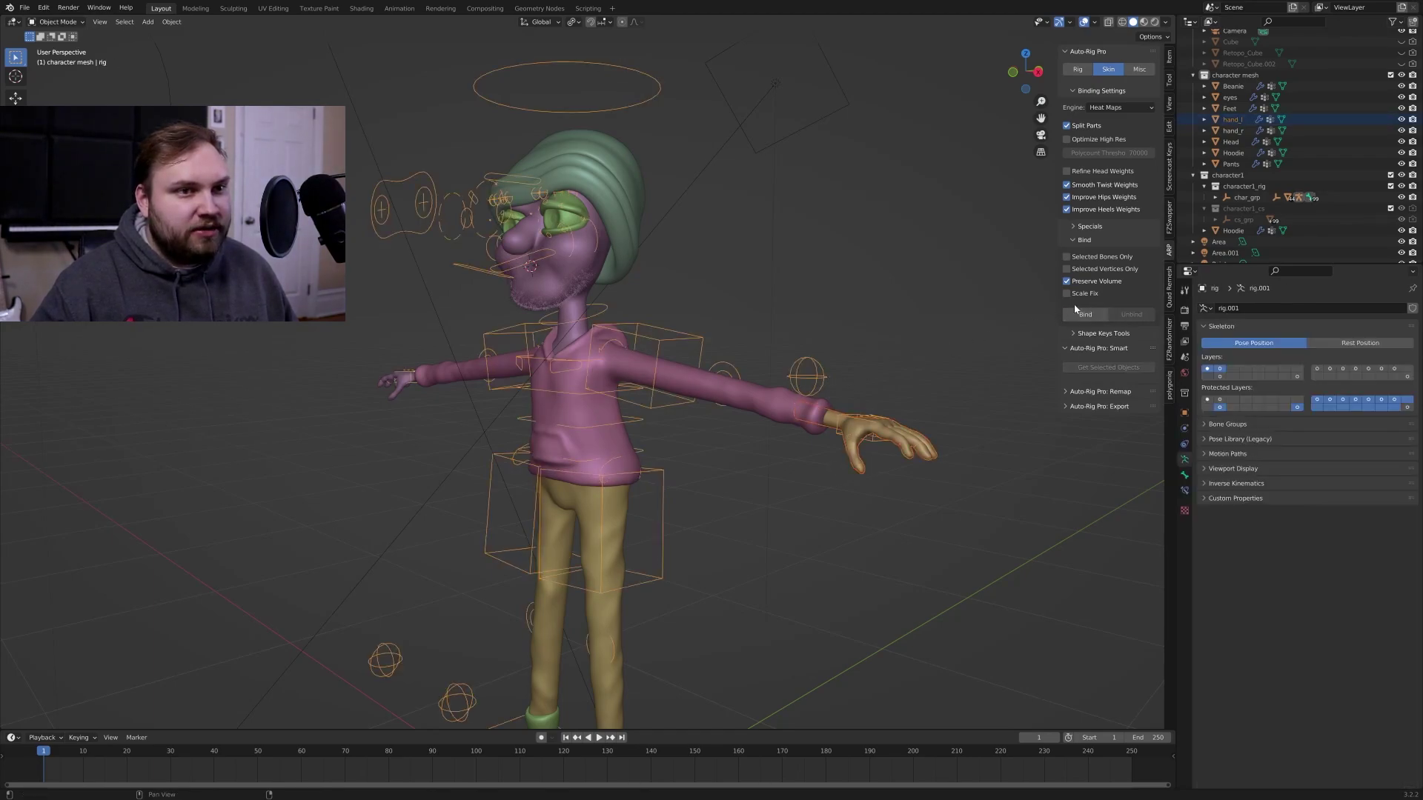
{"action": "left_click", "coordinate": [1076, 319]}
- Test the hand bindings by moving the c_hand_ik.l and c_hand_ik.r controls, cancelling each move
{"action": "left_click", "coordinate": [869, 429]}
{"action": "key", "text": "g"}
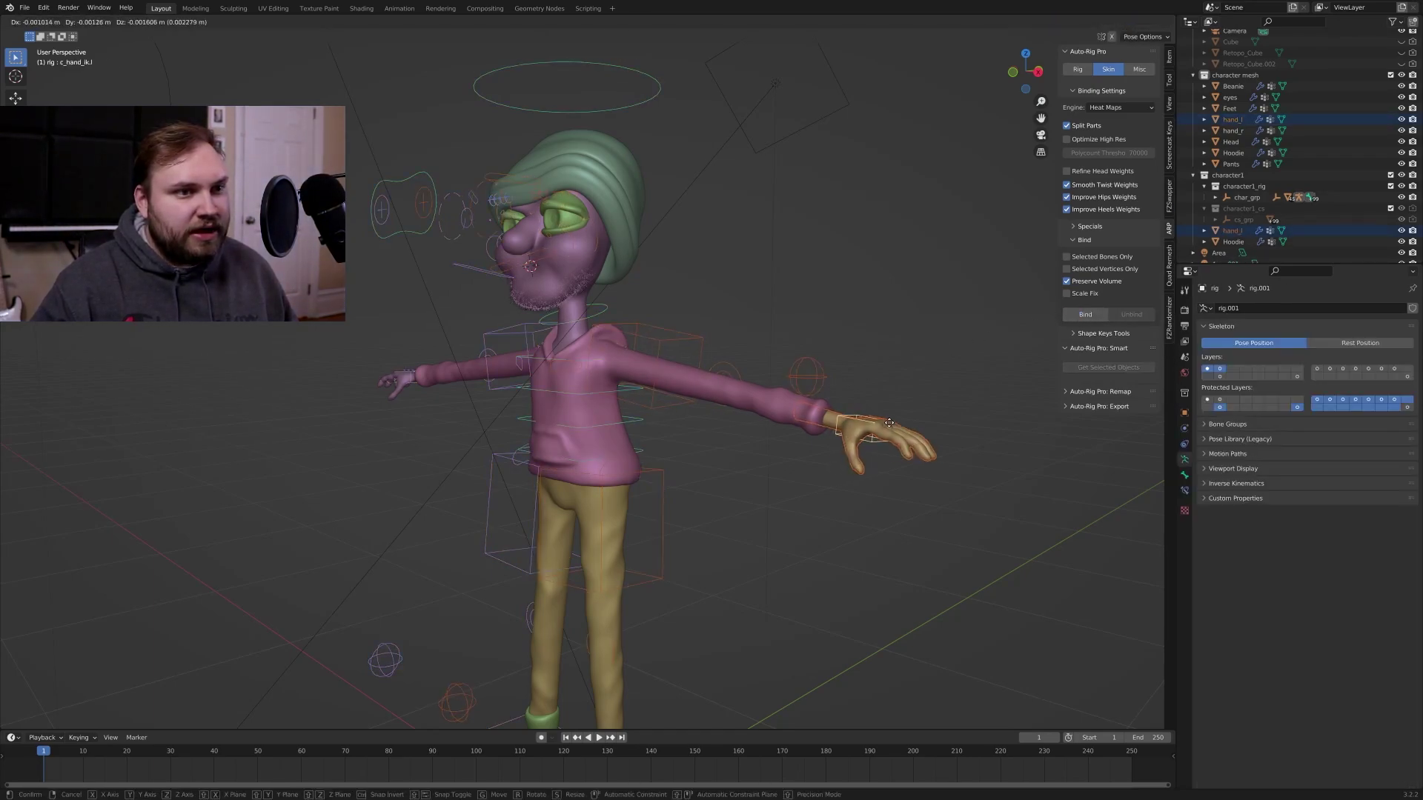
{"action": "right_click", "coordinate": [858, 429]}
{"action": "middle_click_drag", "start_coordinate": [858, 428], "coordinate": [941, 437]}
{"action": "key", "text": "g"}
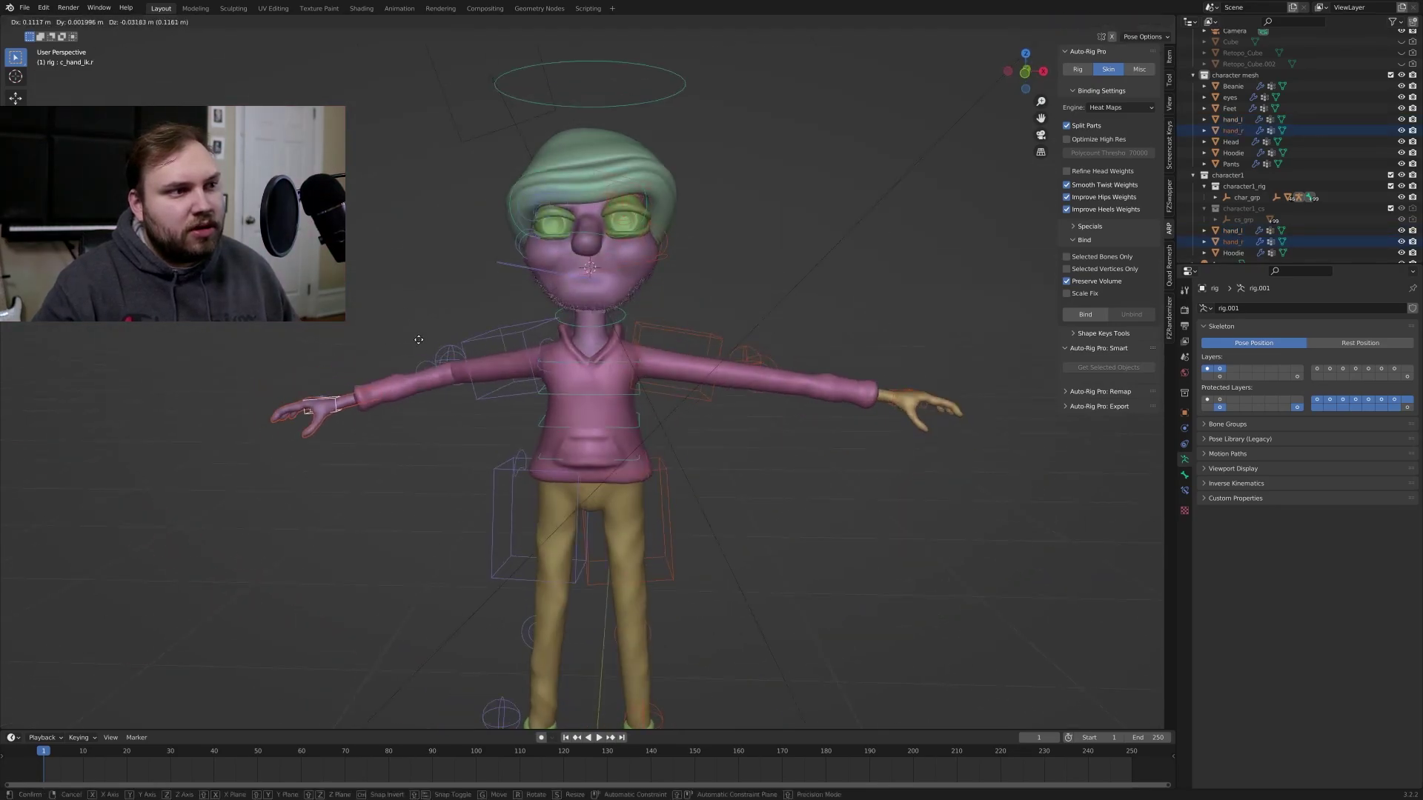
{"action": "right_click", "coordinate": [435, 335]}
- Return to Object Mode and bind the eyes mesh to the rig
{"action": "middle_click_drag", "start_coordinate": [711, 272], "coordinate": [735, 330]}
{"action": "key", "text": "ctrl+Tab"}
{"action": "left_click", "coordinate": [623, 348]}
{"action": "left_click", "coordinate": [686, 183], "text": "shift"}
{"action": "left_click", "coordinate": [1093, 321]}
- Test the eye binding by moving the eye target control from two angles, cancelling each move
{"action": "left_click", "coordinate": [460, 348]}
{"action": "key", "text": "g"}
{"action": "right_click", "coordinate": [422, 348]}
{"action": "middle_click_drag", "start_coordinate": [423, 348], "coordinate": [750, 414]}
{"action": "key", "text": "g"}
{"action": "right_click", "coordinate": [854, 421]}
- Select the Beanie mesh together with the rig and bind it
{"action": "middle_click_drag", "start_coordinate": [853, 421], "coordinate": [649, 296]}
{"action": "left_click", "coordinate": [649, 296]}
{"action": "left_click", "coordinate": [657, 212], "text": "shift"}
{"action": "left_click", "coordinate": [1084, 314]}
- Enable Refine Head Weights in the binding settings and bind the Head mesh to the rig
{"action": "key", "text": "ctrl+Tab"}
{"action": "left_click", "coordinate": [594, 366]}
{"action": "middle_click_drag", "start_coordinate": [593, 366], "coordinate": [729, 372]}
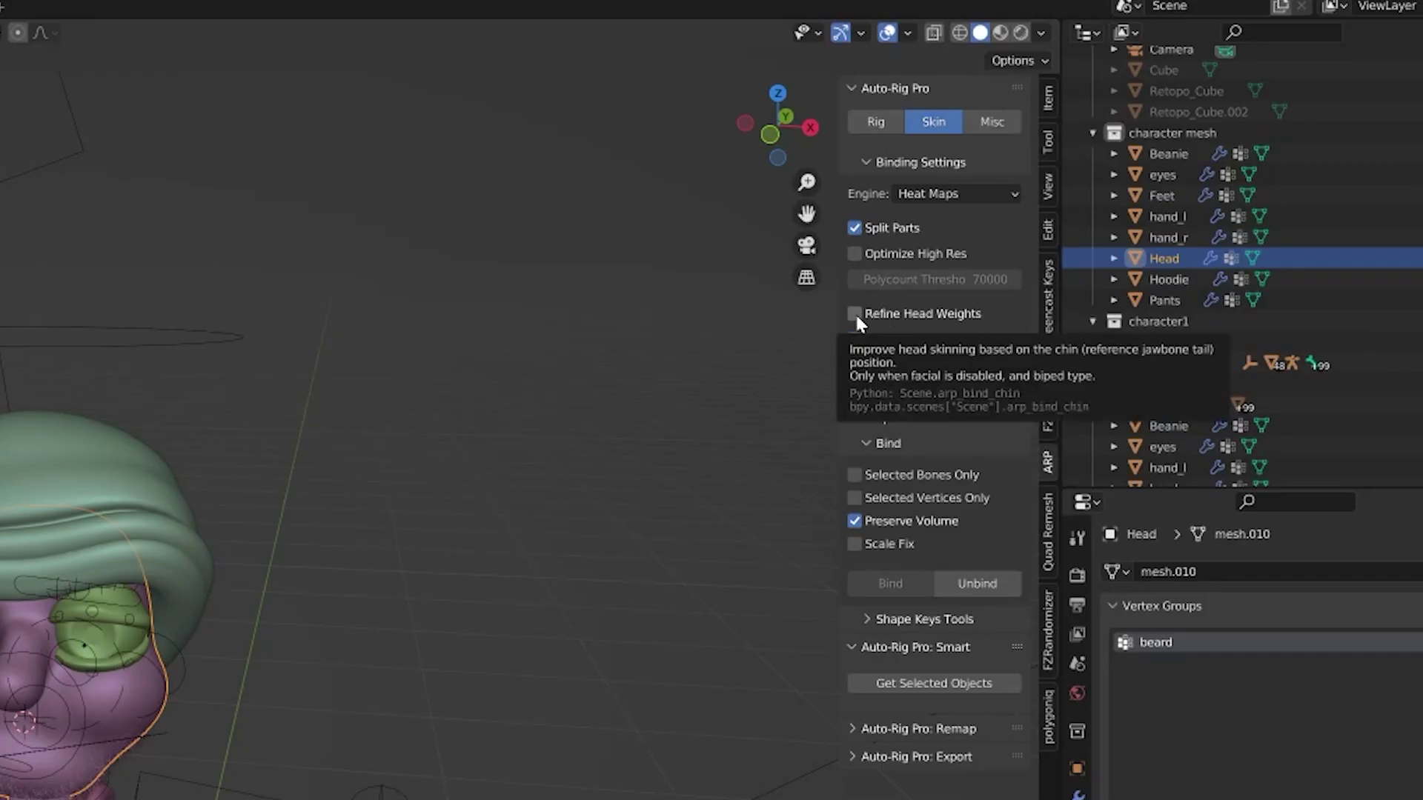
{"action": "left_click", "coordinate": [857, 313]}
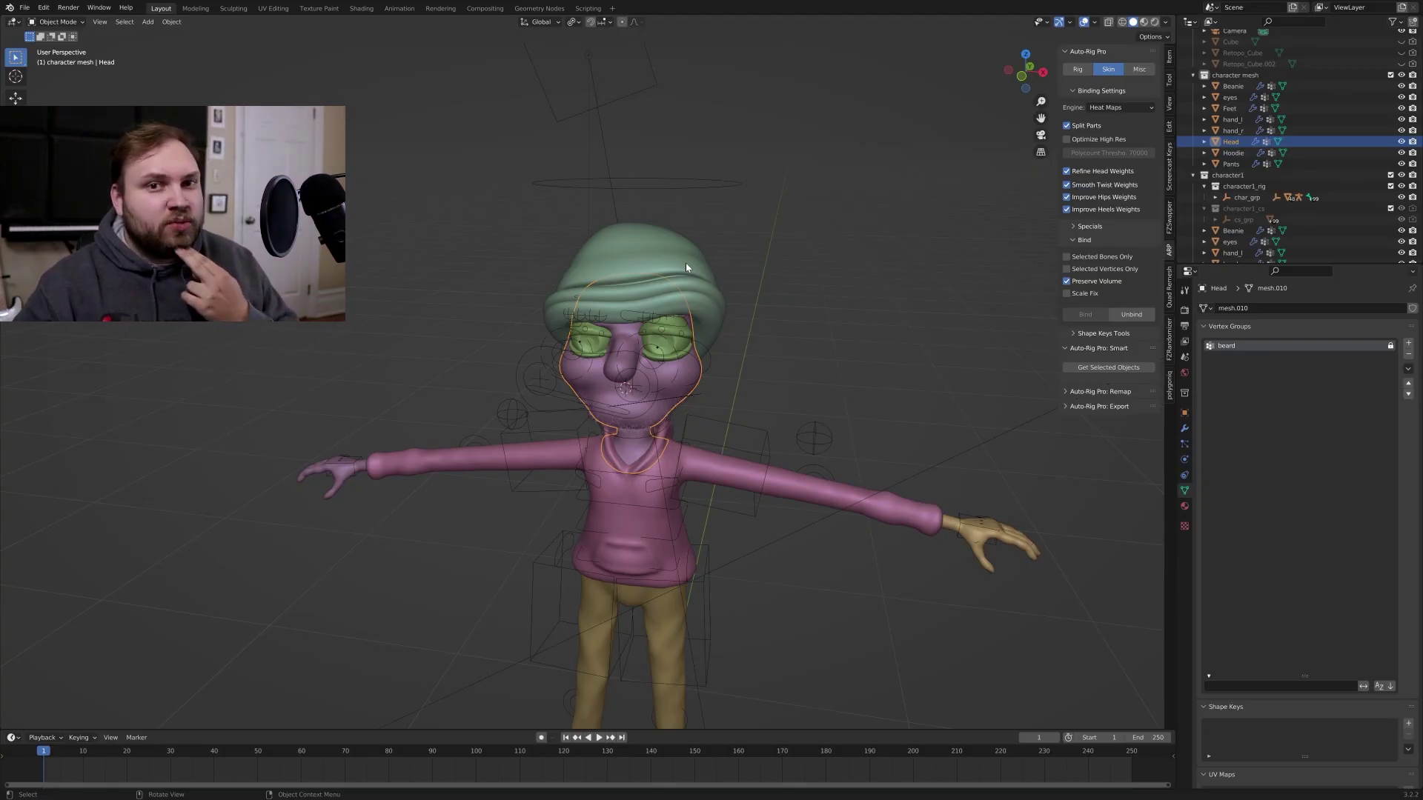
{"action": "left_click", "coordinate": [686, 263], "text": "shift"}
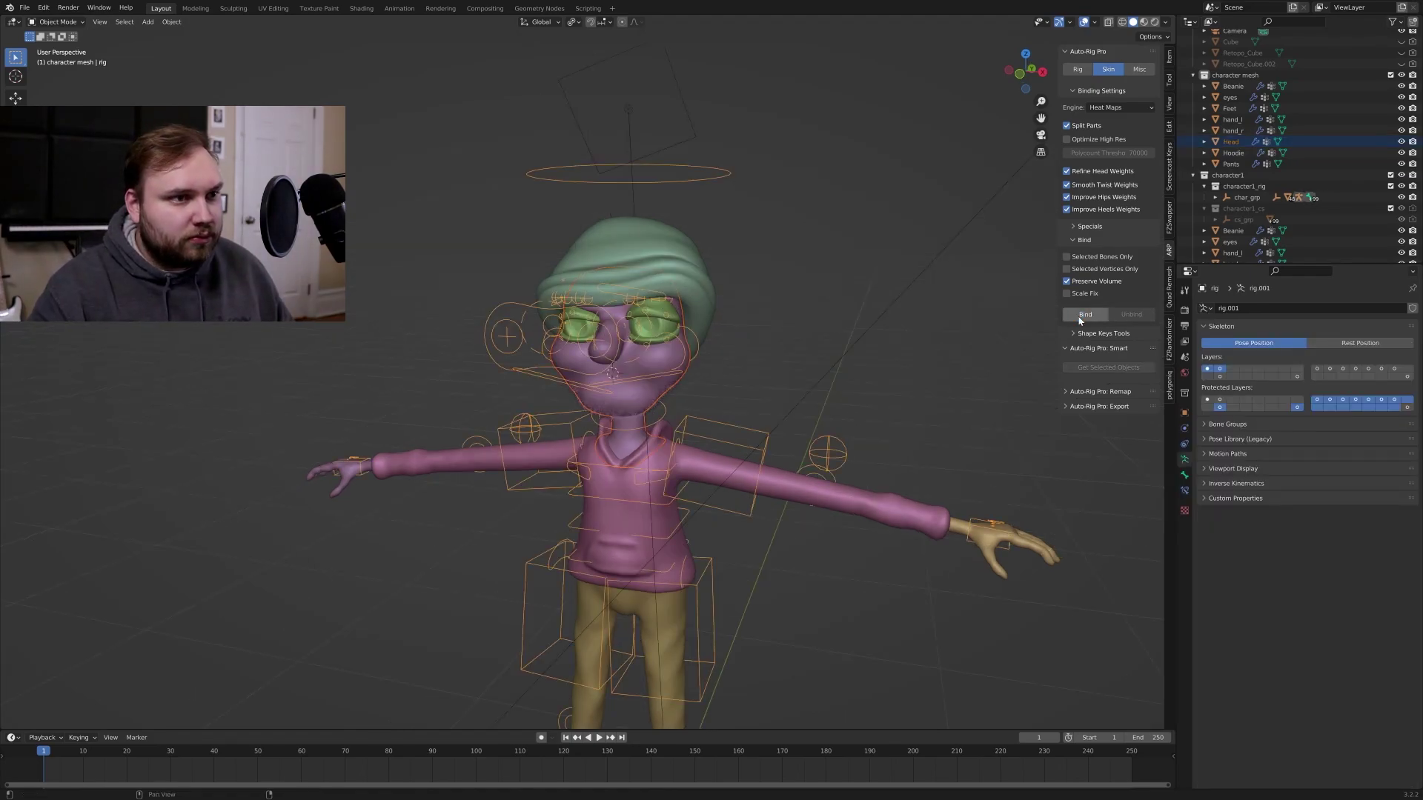
{"action": "left_click", "coordinate": [1083, 315]}
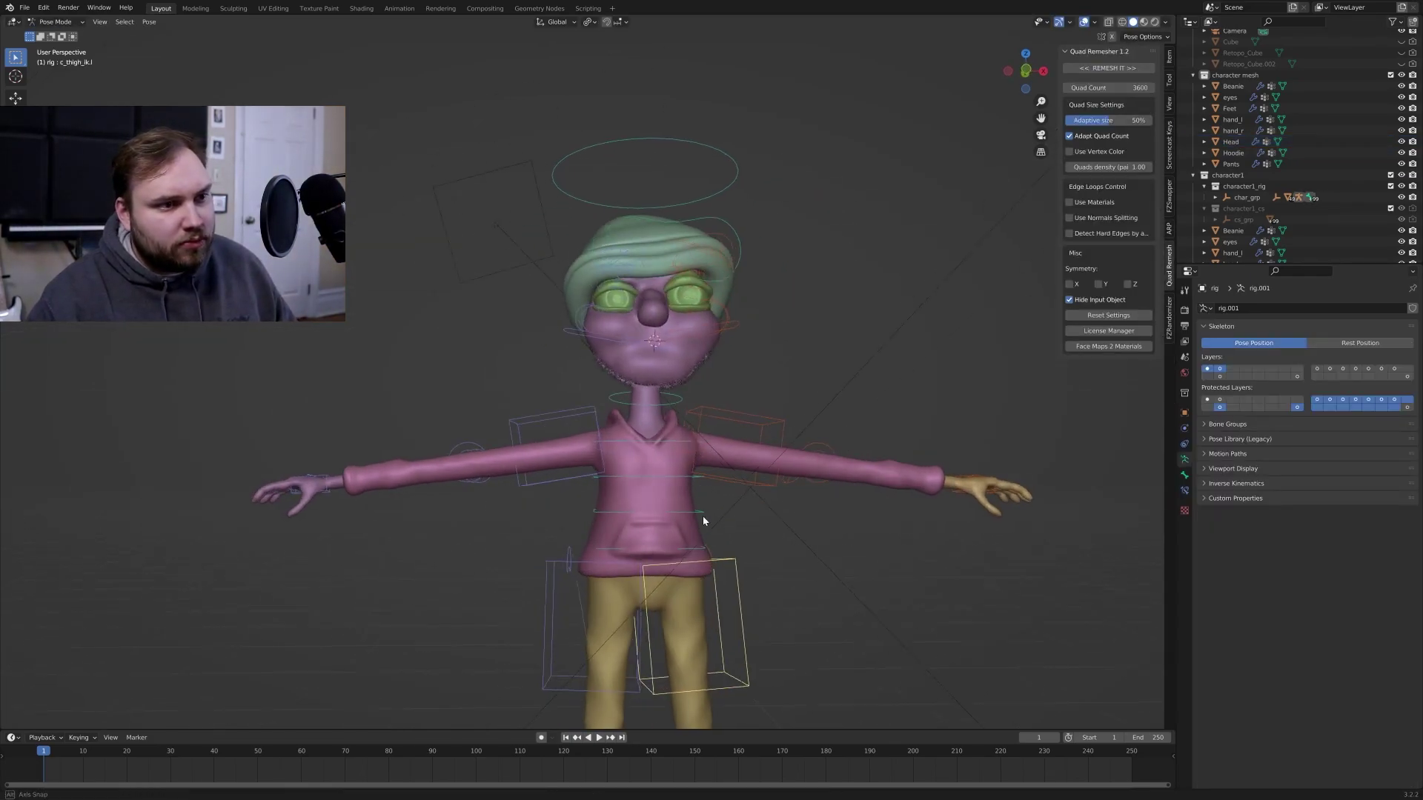
- Bind the Feet and Pants meshes to the rig
{"action": "middle_click_drag", "start_coordinate": [700, 534], "coordinate": [806, 422]}
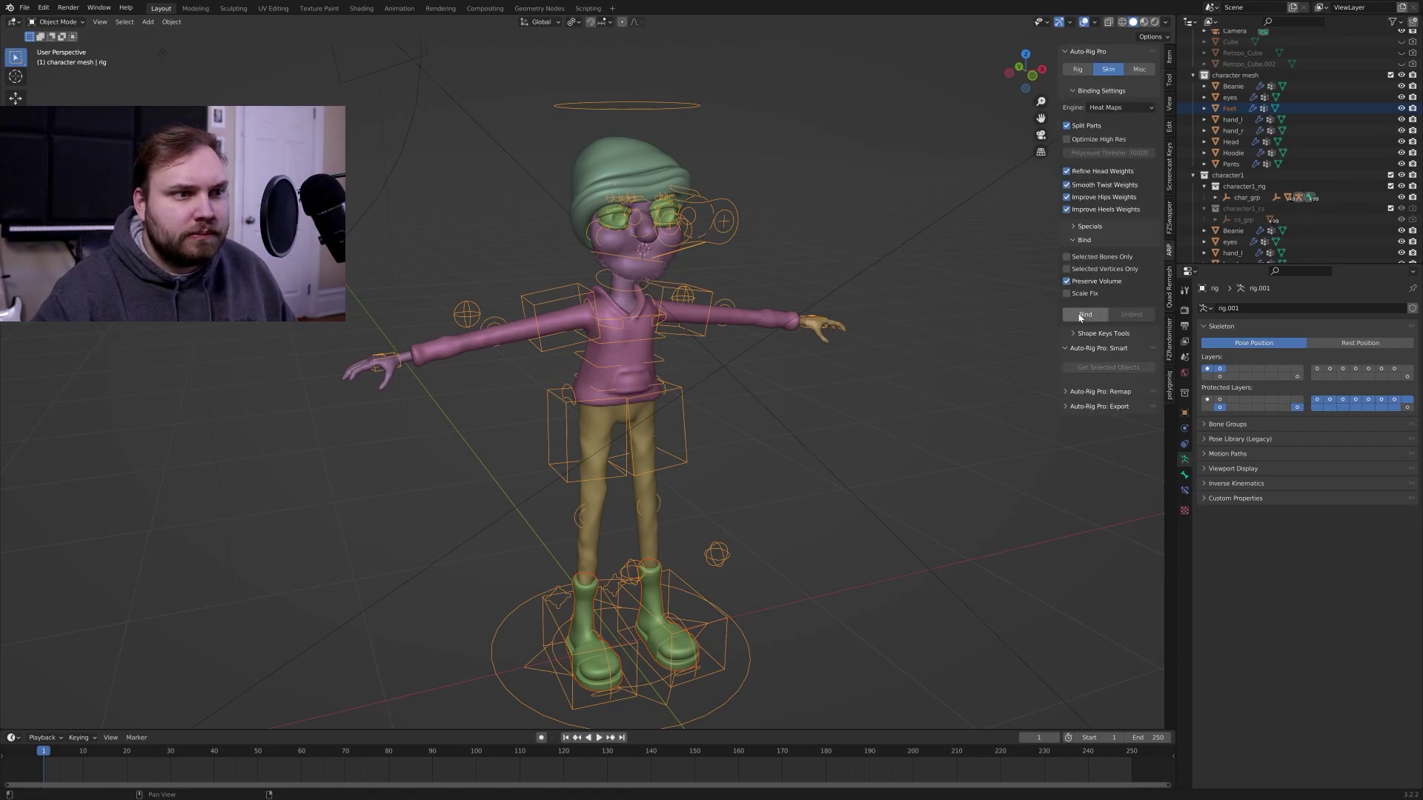
{"action": "left_click", "coordinate": [1085, 314]}
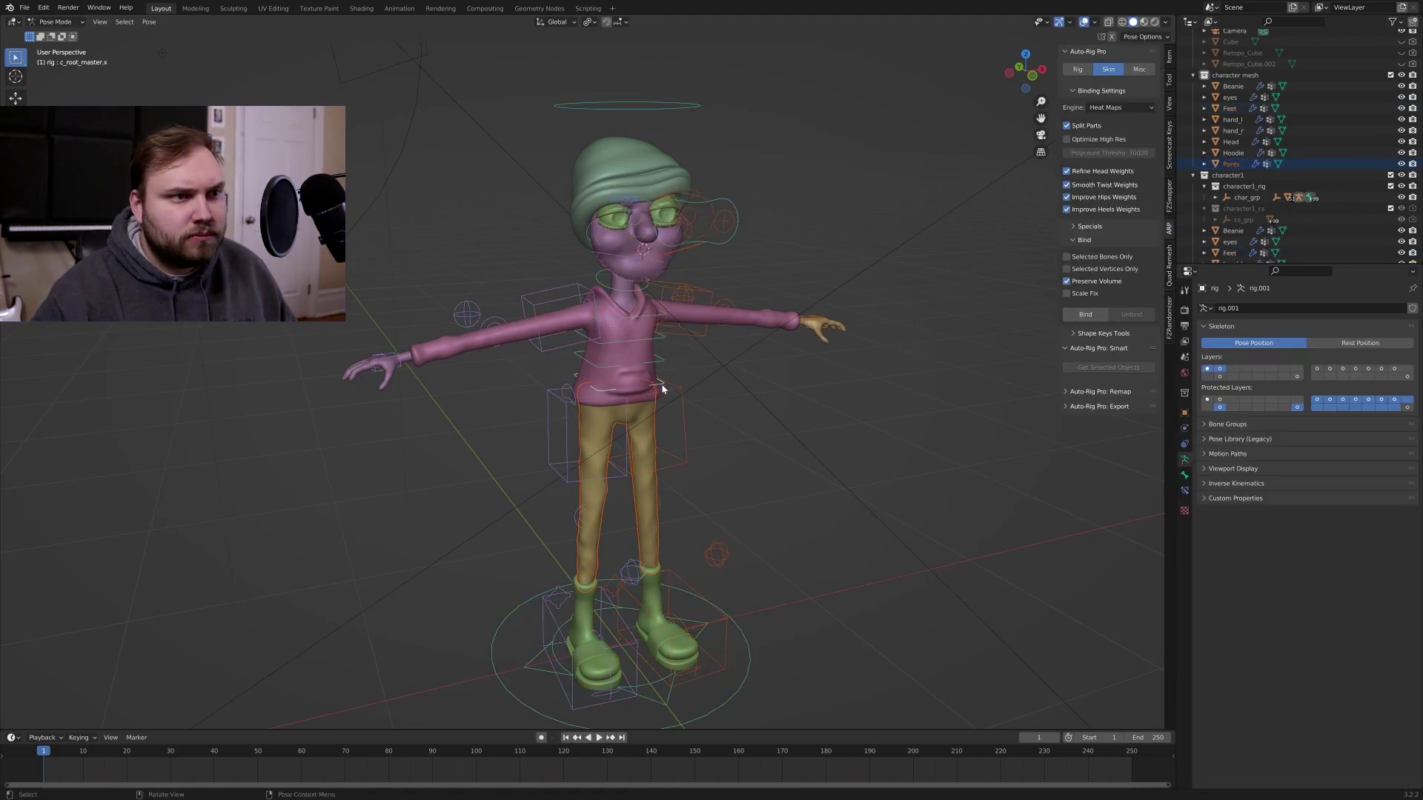
- Test the leg deformation by moving the c_root_master.x control, cancelling the move
{"action": "middle_click_drag", "start_coordinate": [663, 389], "coordinate": [743, 324]}
{"action": "key", "text": "g"}
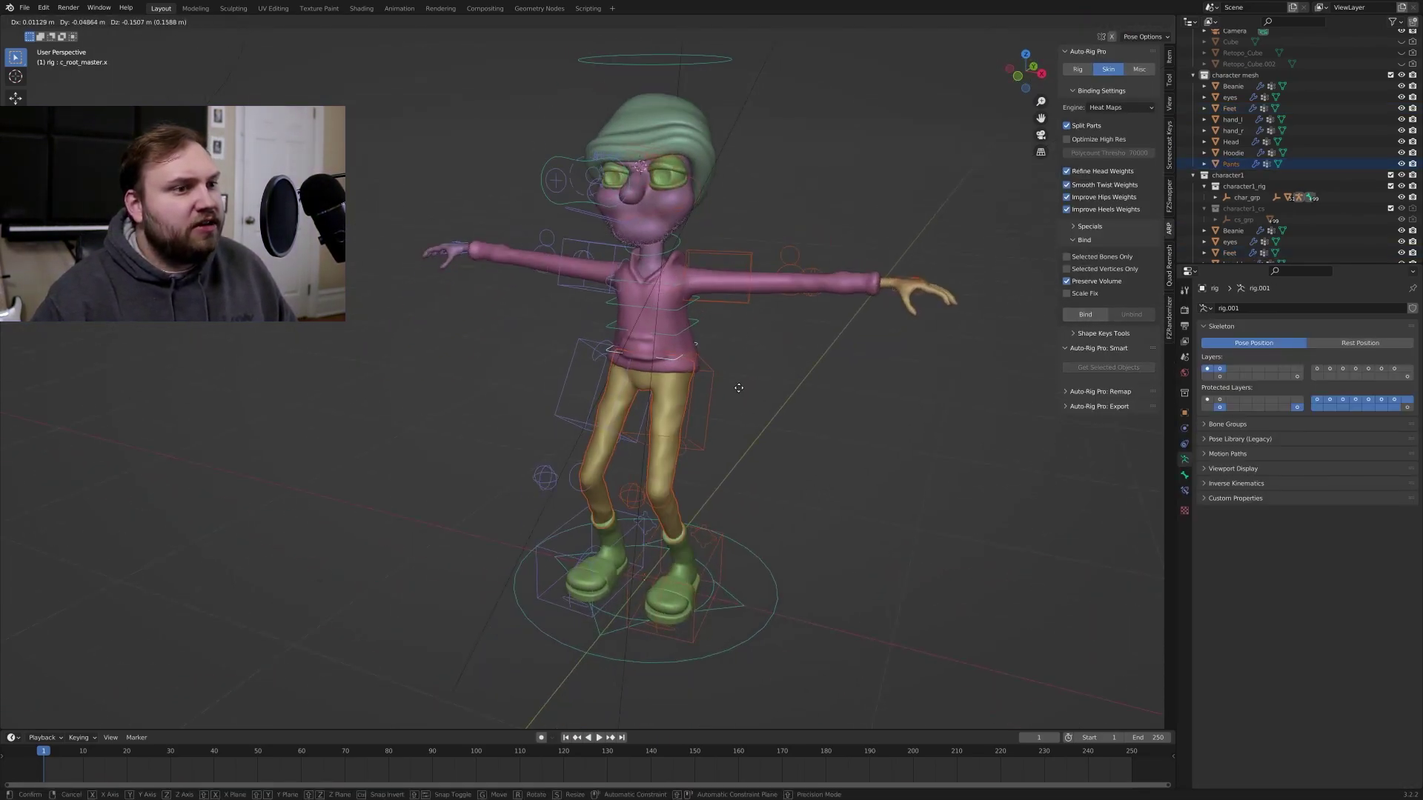
{"action": "right_click", "coordinate": [745, 383]}
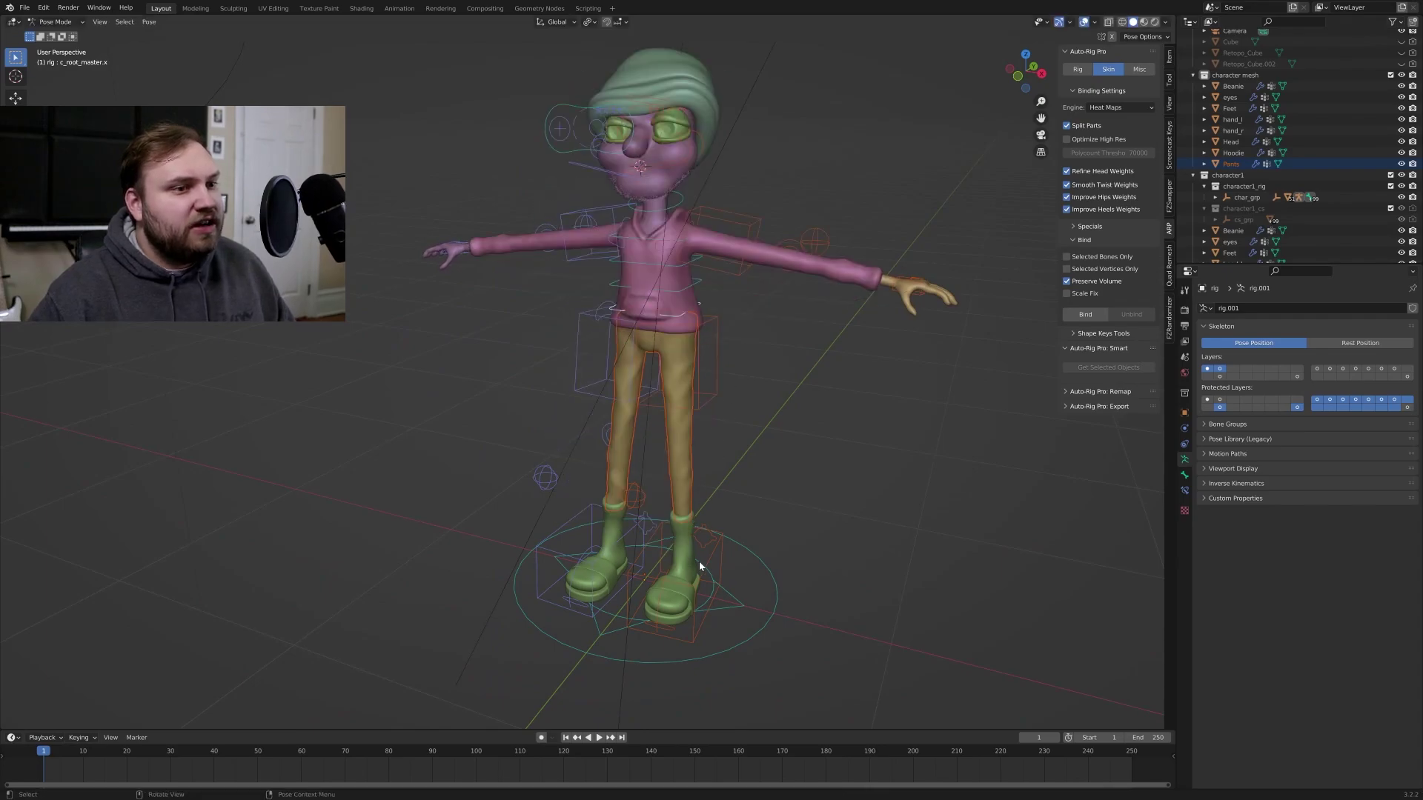
- Test the left leg by raising the c_foot_ik.l control about 0.22 m and rotating it
{"action": "left_click", "coordinate": [710, 559]}
{"action": "middle_click_drag", "start_coordinate": [709, 559], "coordinate": [747, 489]}
{"action": "key", "text": "g"}
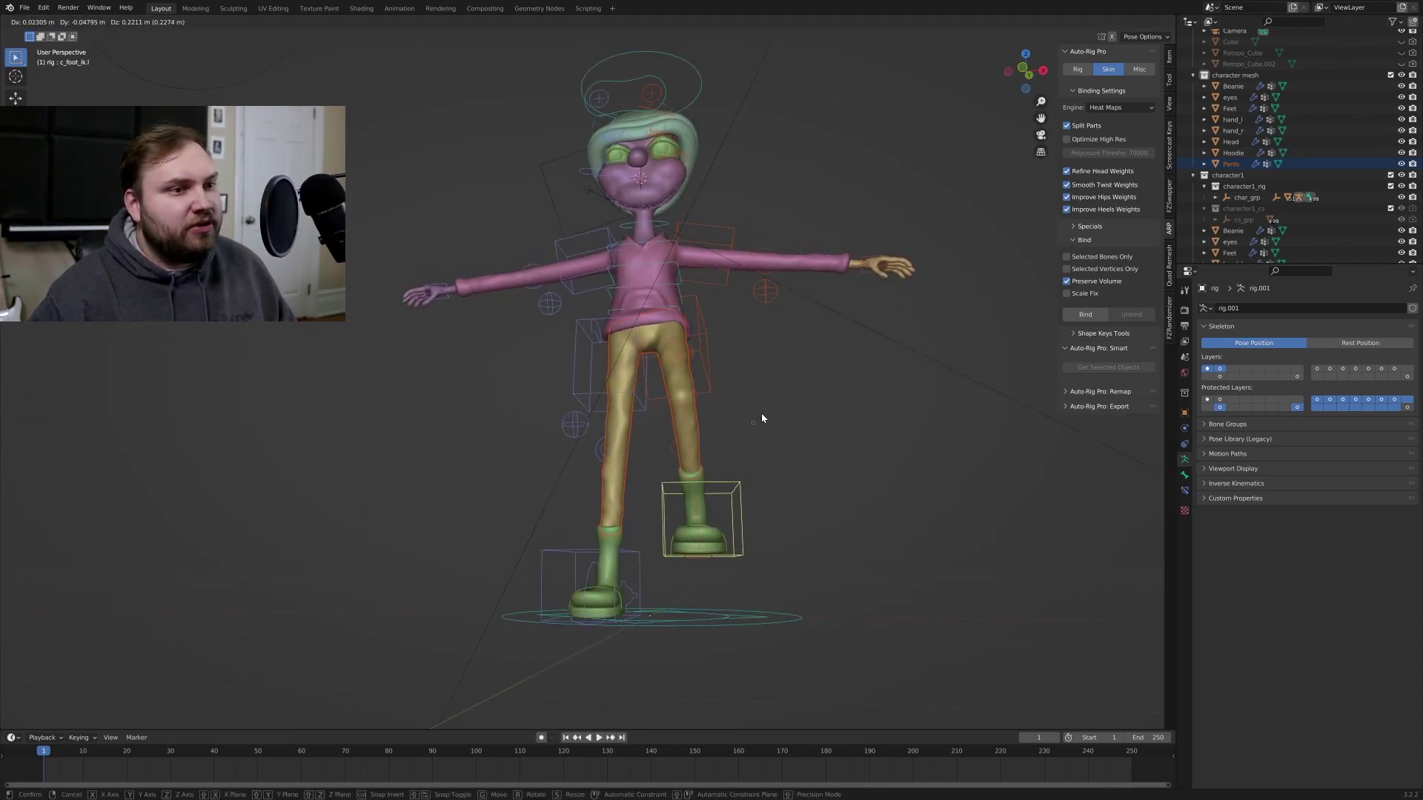
{"action": "left_click", "coordinate": [762, 415]}
{"action": "middle_click_drag", "start_coordinate": [762, 415], "coordinate": [622, 448]}
{"action": "key", "text": "r"}
{"action": "left_click", "coordinate": [682, 358]}
{"action": "middle_click_drag", "start_coordinate": [681, 359], "coordinate": [839, 424]}
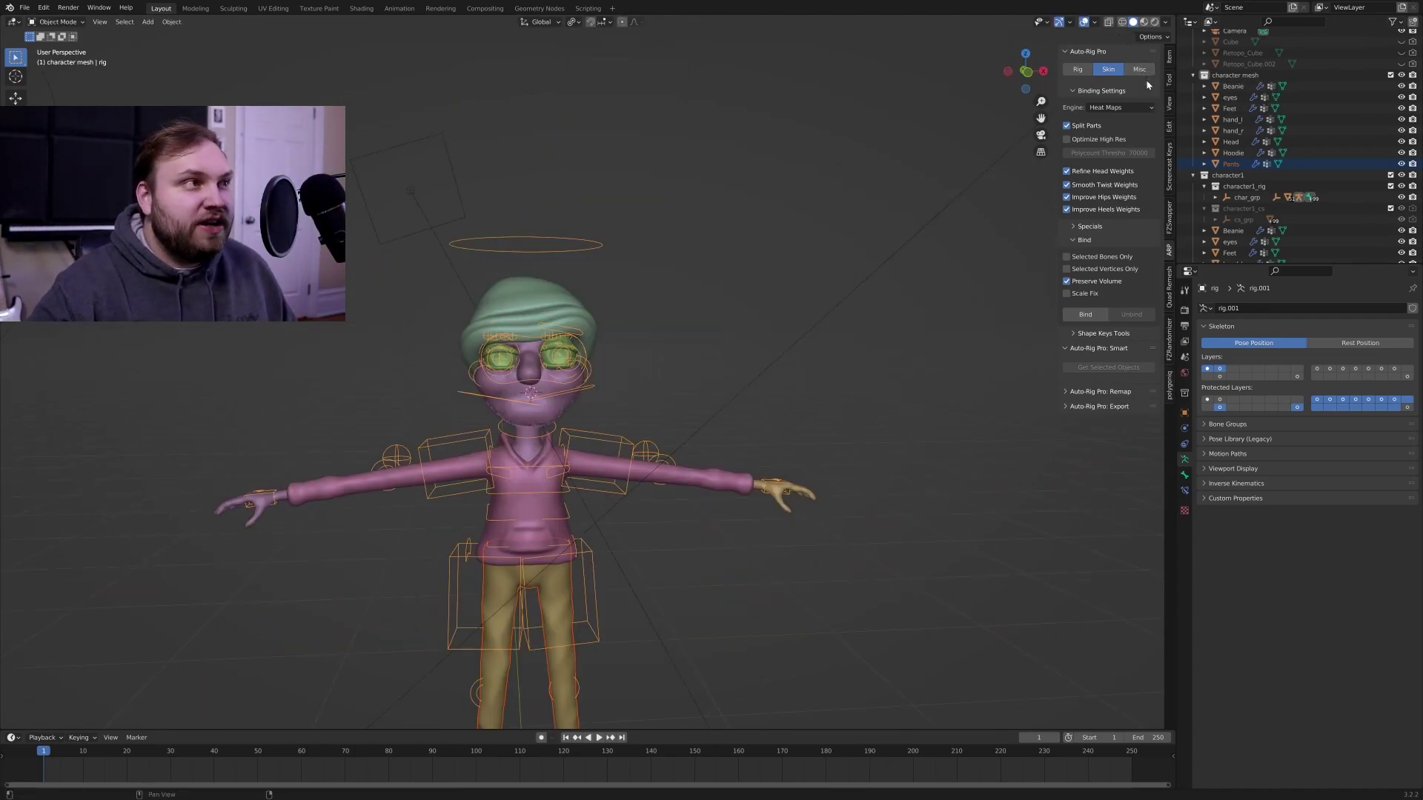
- Set the rig's character name to Crud in Auto-Rig Pro's miscellaneous tools
{"action": "left_click", "coordinate": [1141, 70]}
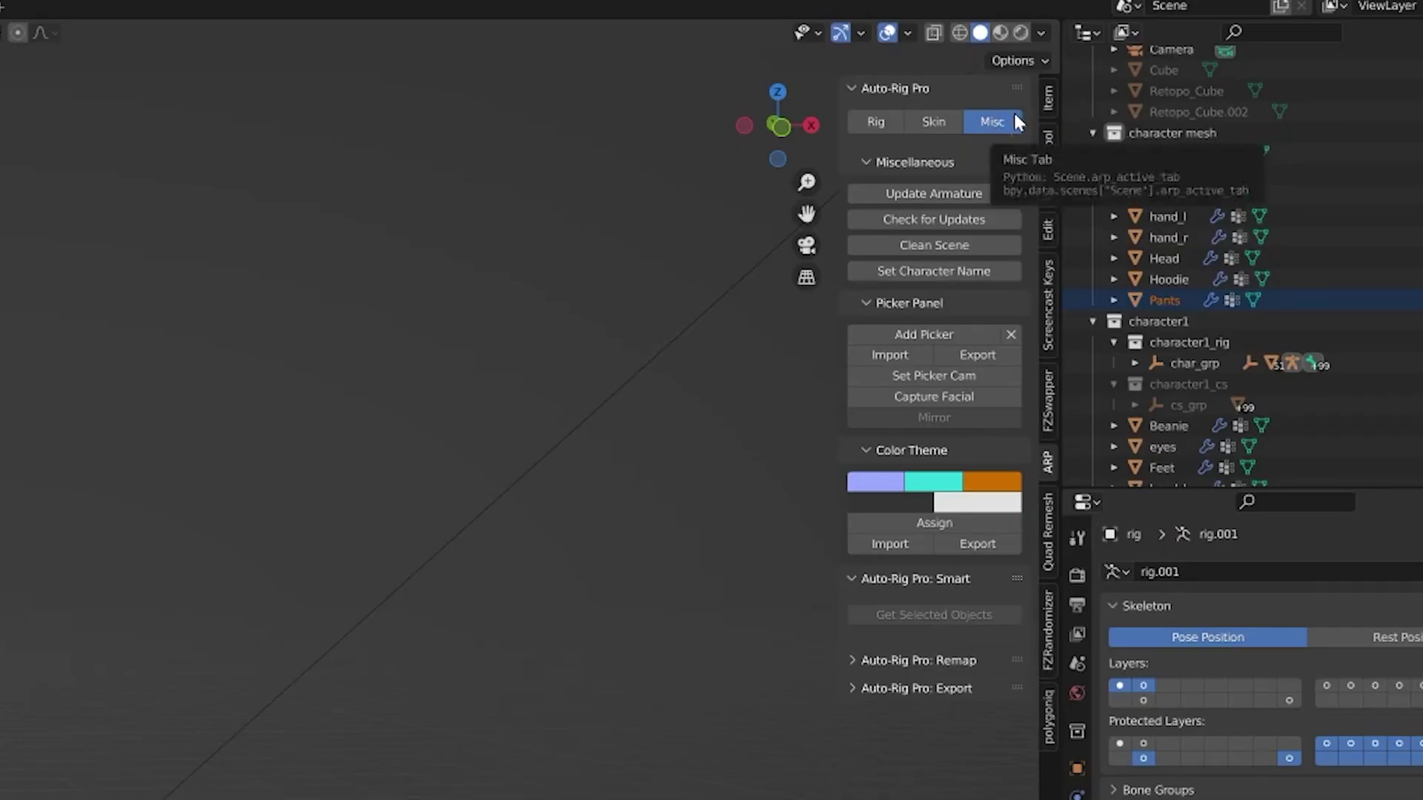
{"action": "left_click", "coordinate": [967, 272]}
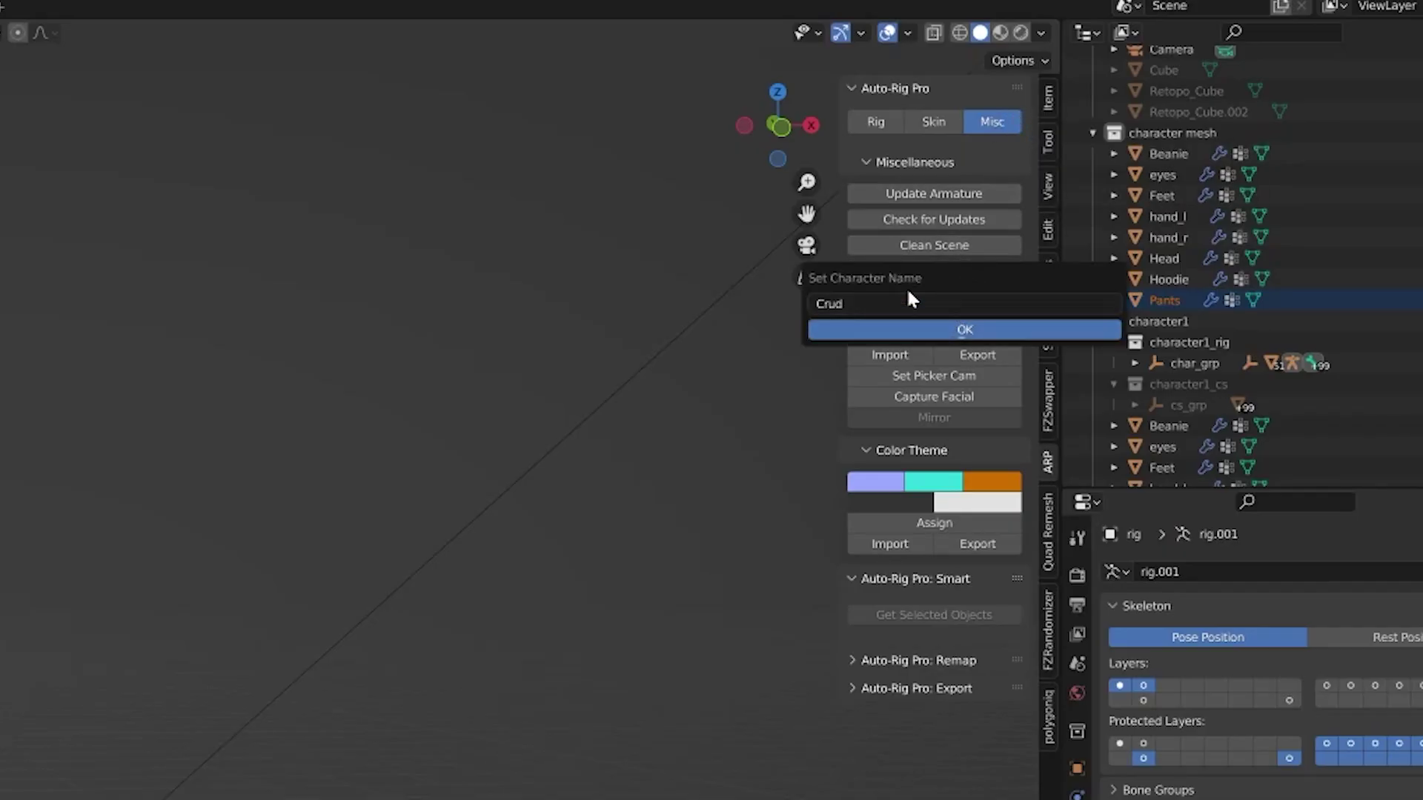
{"action": "left_click", "coordinate": [884, 334]}
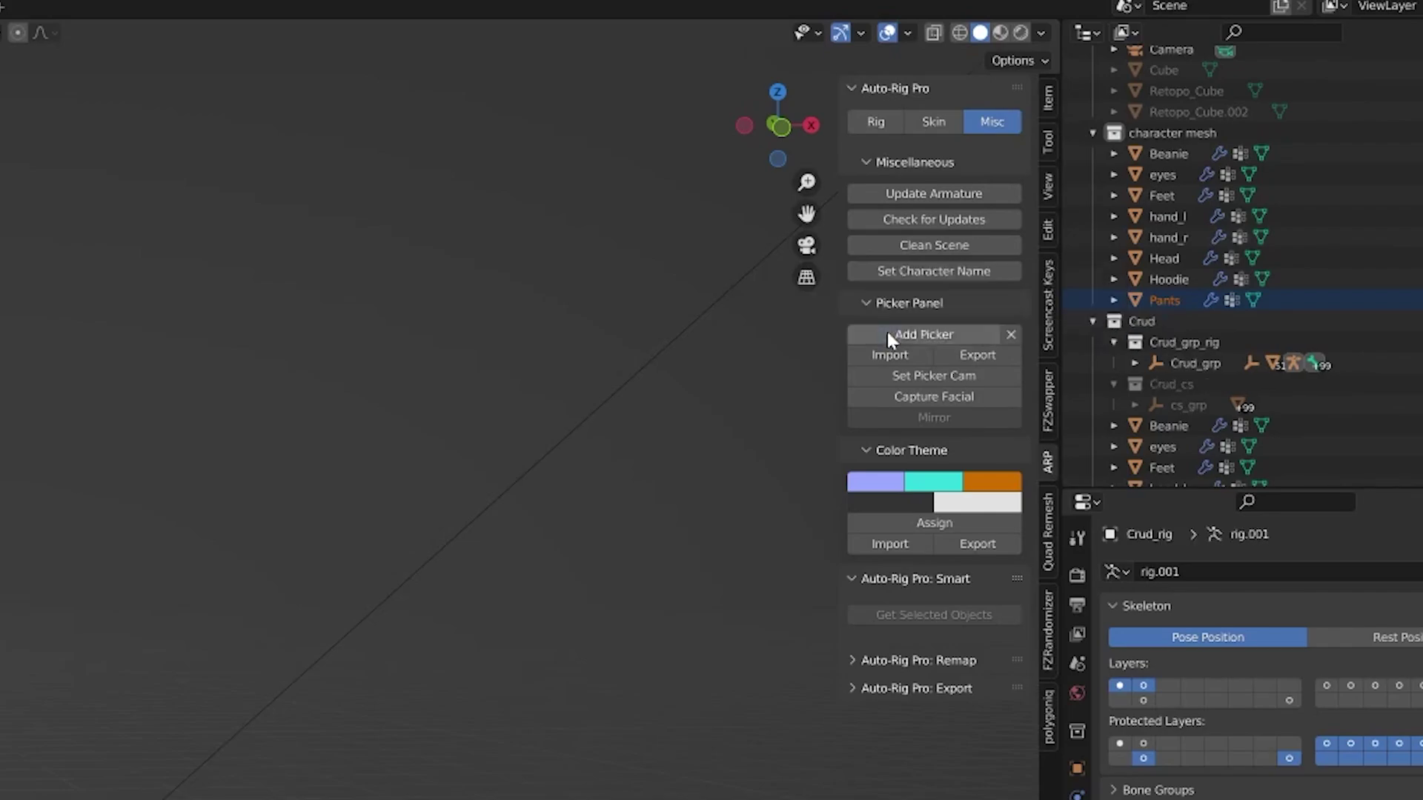
{"action": "left_click", "coordinate": [1168, 322]}
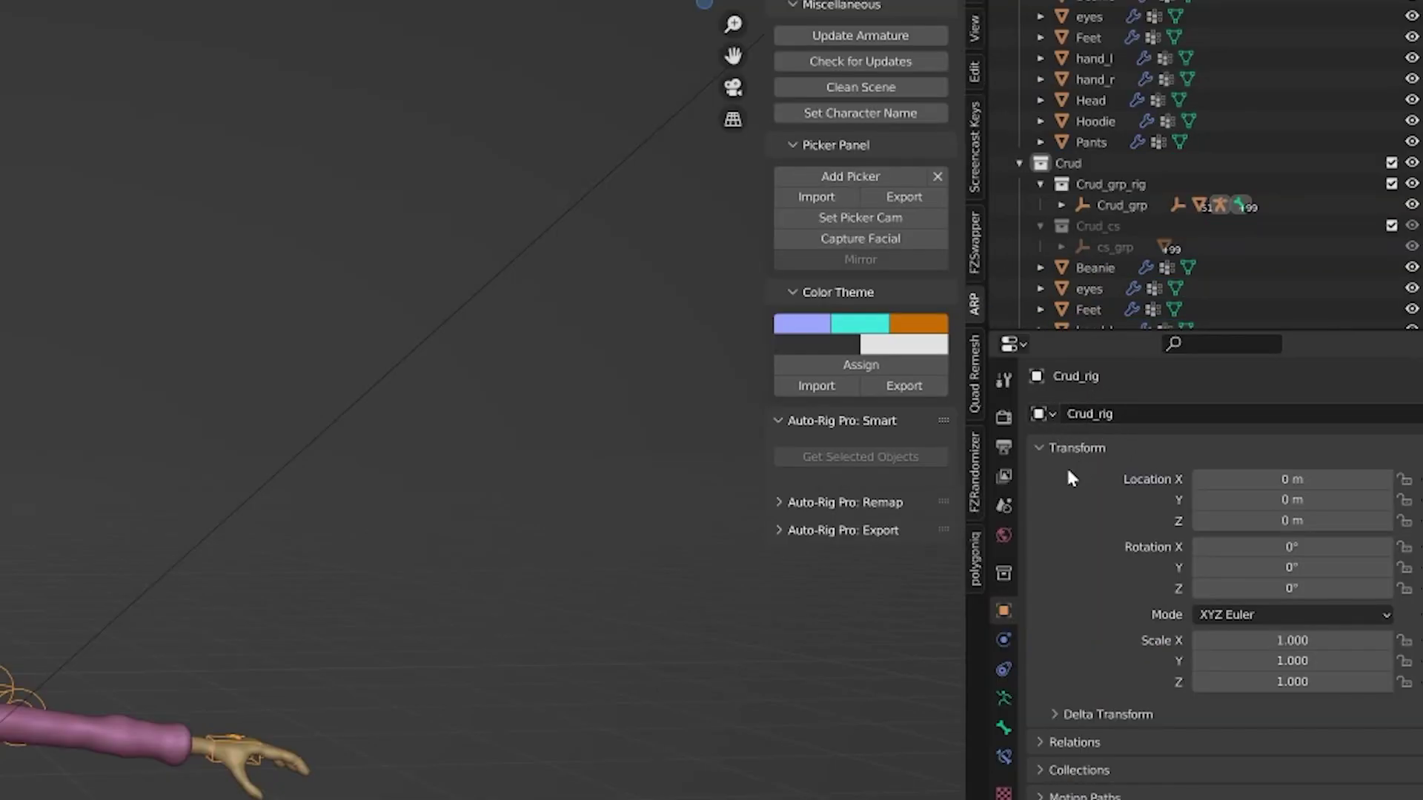
- Examine the mth_neut mouth mesh up close in wireframe and solid display
{"action": "middle_click_drag", "start_coordinate": [22, 674], "coordinate": [1, 676]}
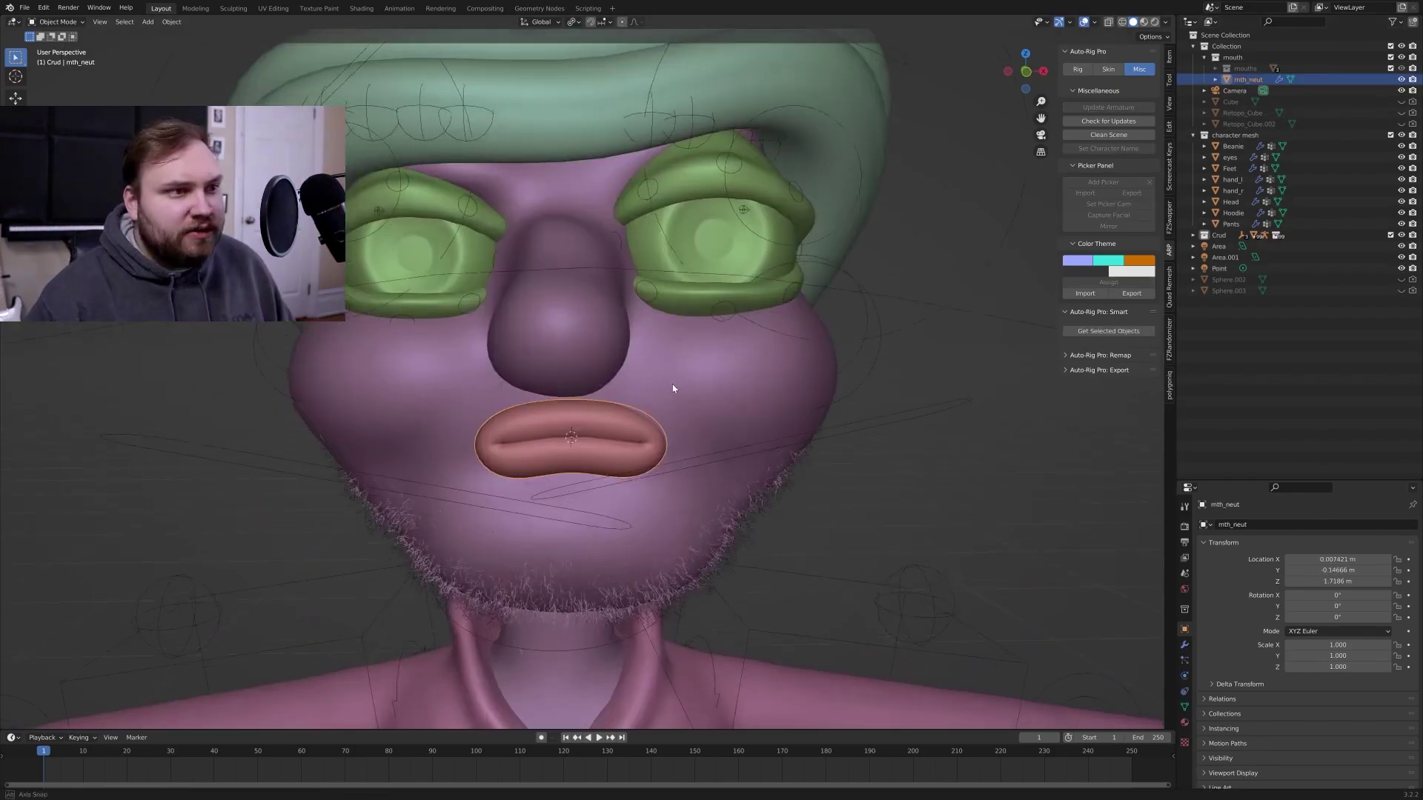
{"action": "mouse_move", "coordinate": [673, 388]}
{"action": "middle_mouse_down"}
{"action": "mouse_move", "coordinate": [705, 422]}
{"action": "mouse_move", "coordinate": [821, 350]}
{"action": "middle_mouse_up"}
{"action": "key", "text": "KP_Decimal"}
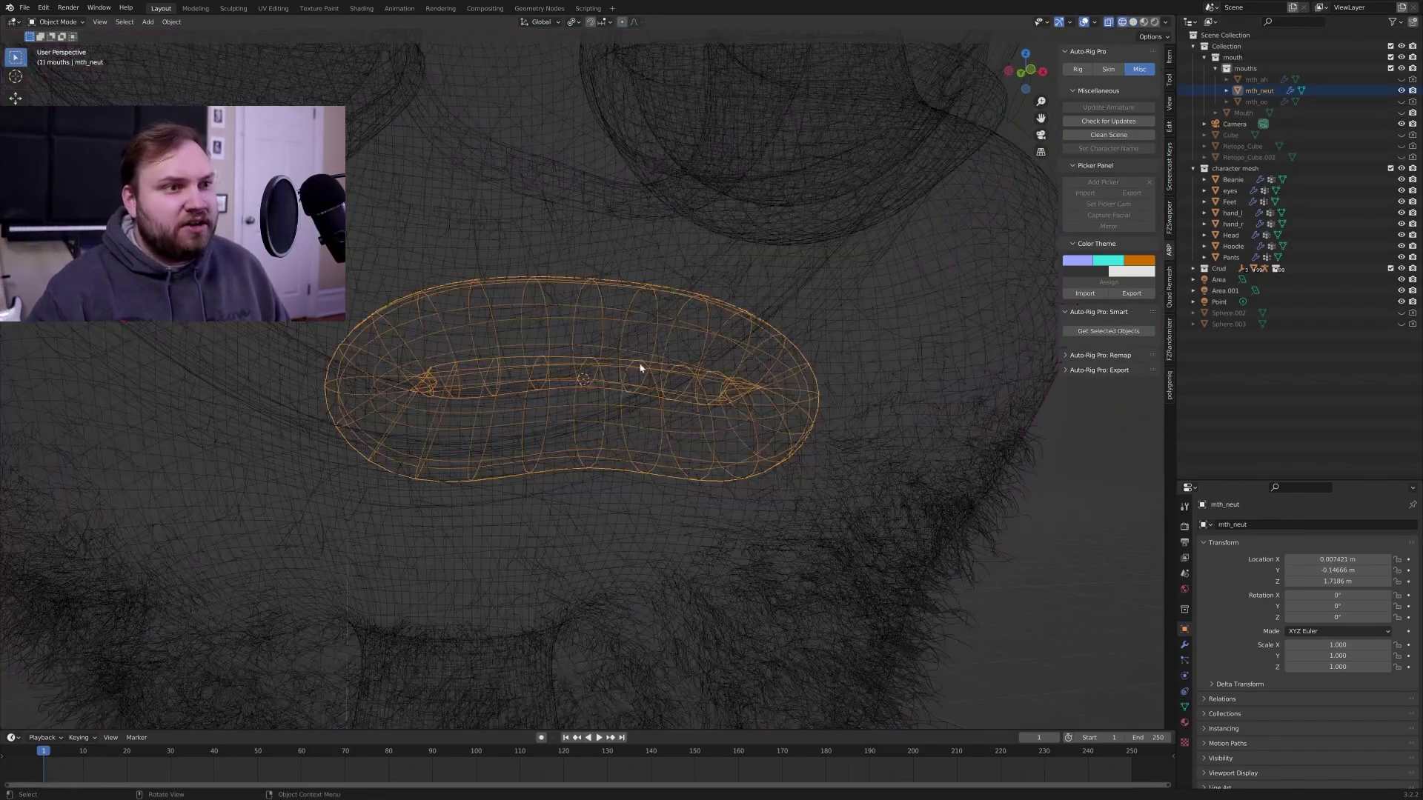
{"action": "key", "text": "shift+z"}
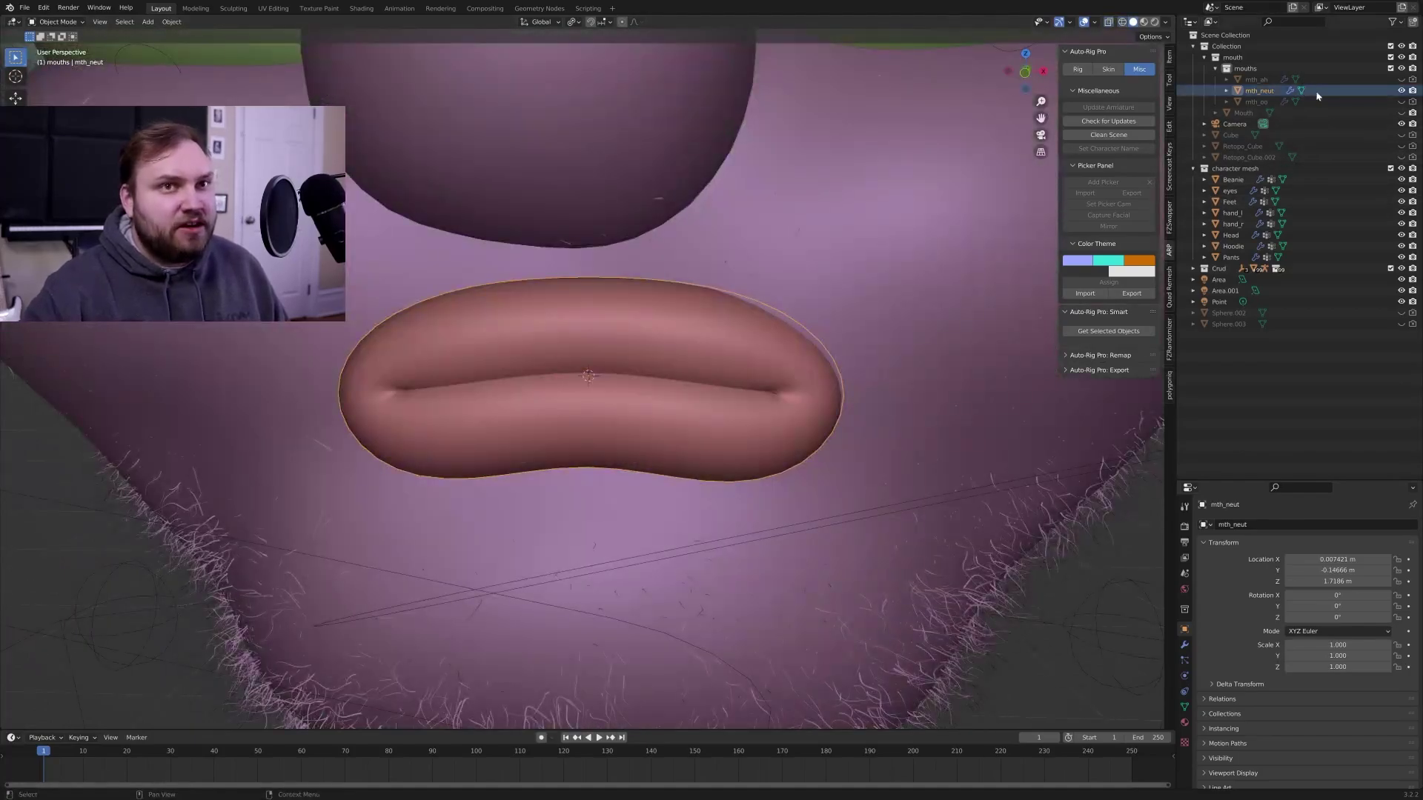
- Preview the mth_ah and mth_oo mouth shapes in place on the face by toggling the mouth meshes' visibility
{"action": "left_click", "coordinate": [1400, 80]}
{"action": "left_click", "coordinate": [1400, 91]}
{"action": "scroll", "coordinate": [749, 396], "scroll_direction": "down", "scroll_amount": 6}
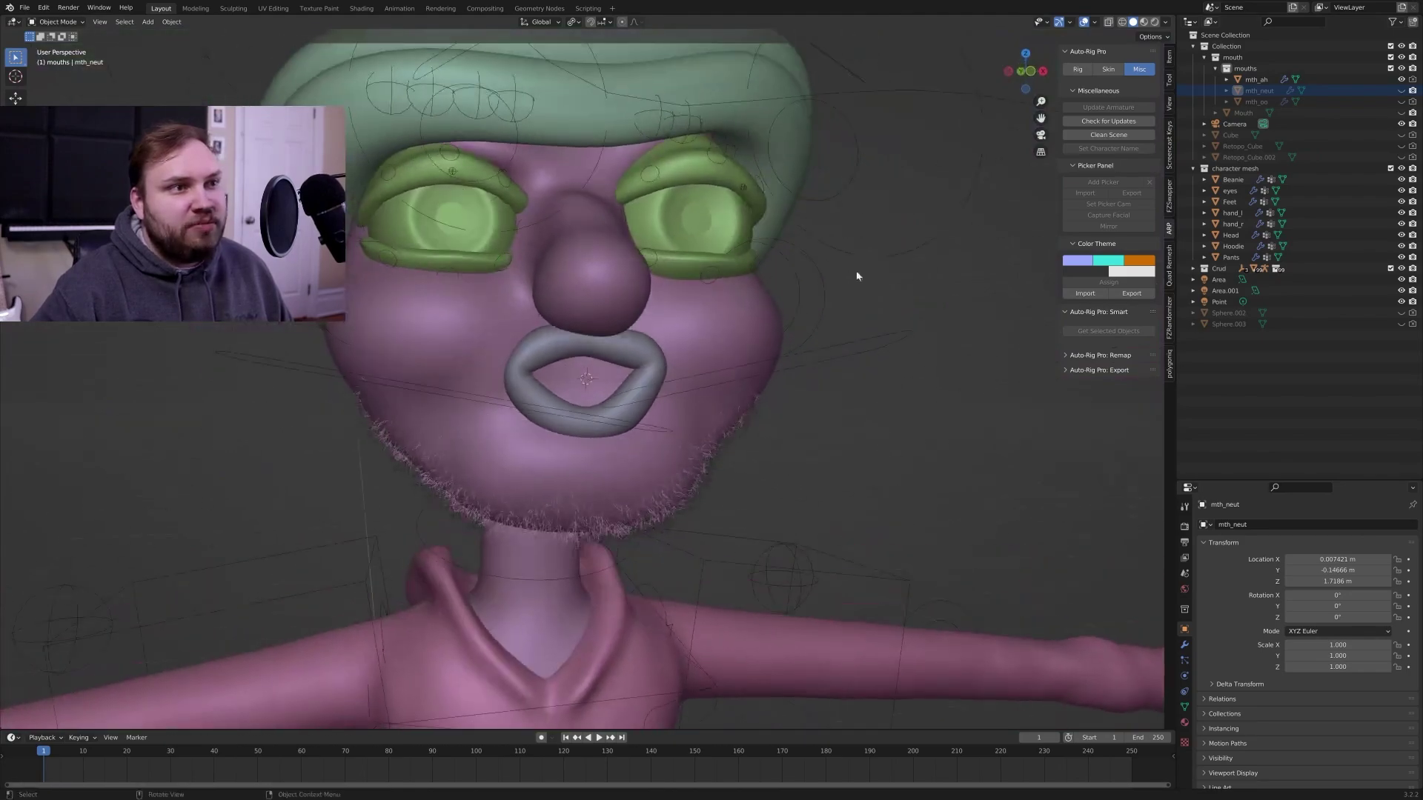
{"action": "left_click", "coordinate": [1400, 102]}
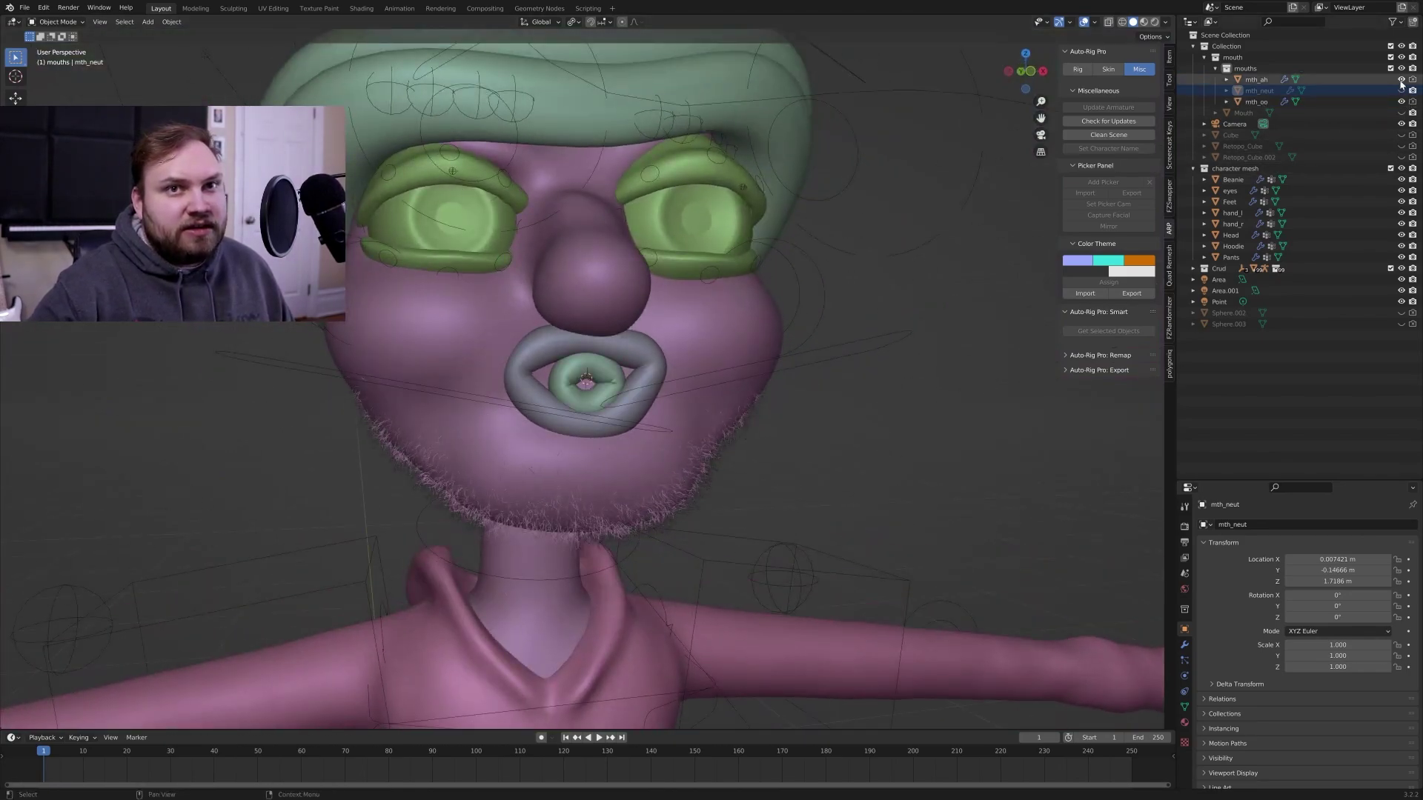
{"action": "left_click", "coordinate": [1400, 80]}
{"action": "mouse_move", "coordinate": [860, 235]}
{"action": "middle_mouse_down"}
{"action": "mouse_move", "coordinate": [664, 292]}
{"action": "mouse_move", "coordinate": [701, 274]}
{"action": "mouse_move", "coordinate": [726, 330]}
{"action": "middle_mouse_up"}
{"action": "scroll", "coordinate": [664, 292], "scroll_direction": "down", "scroll_amount": 2}
{"action": "key", "text": "z"}
{"action": "left_click", "coordinate": [677, 310]}
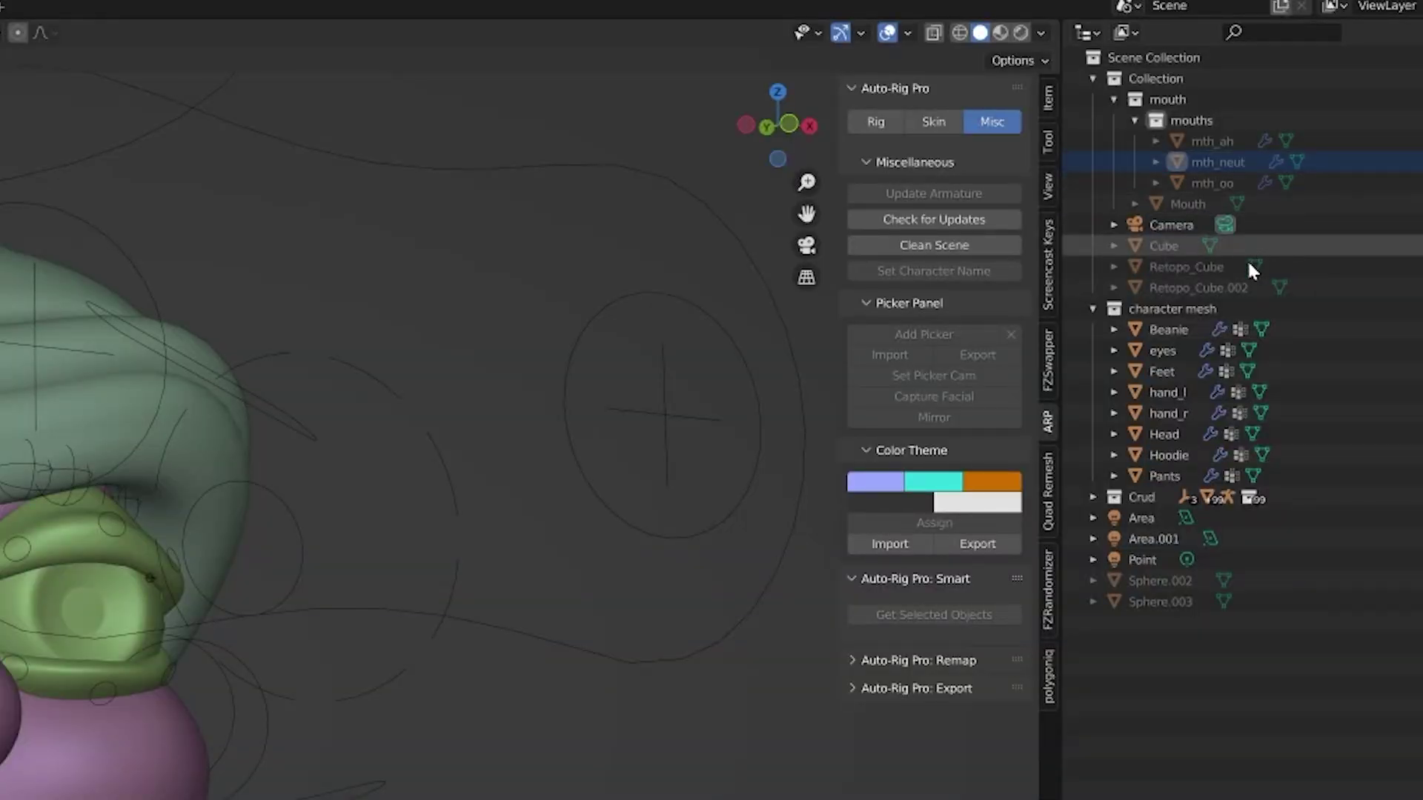
- Assign the Mouth plane as the Controller in the Shape Swapper's Swap Builder
{"action": "left_click", "coordinate": [1048, 370]}
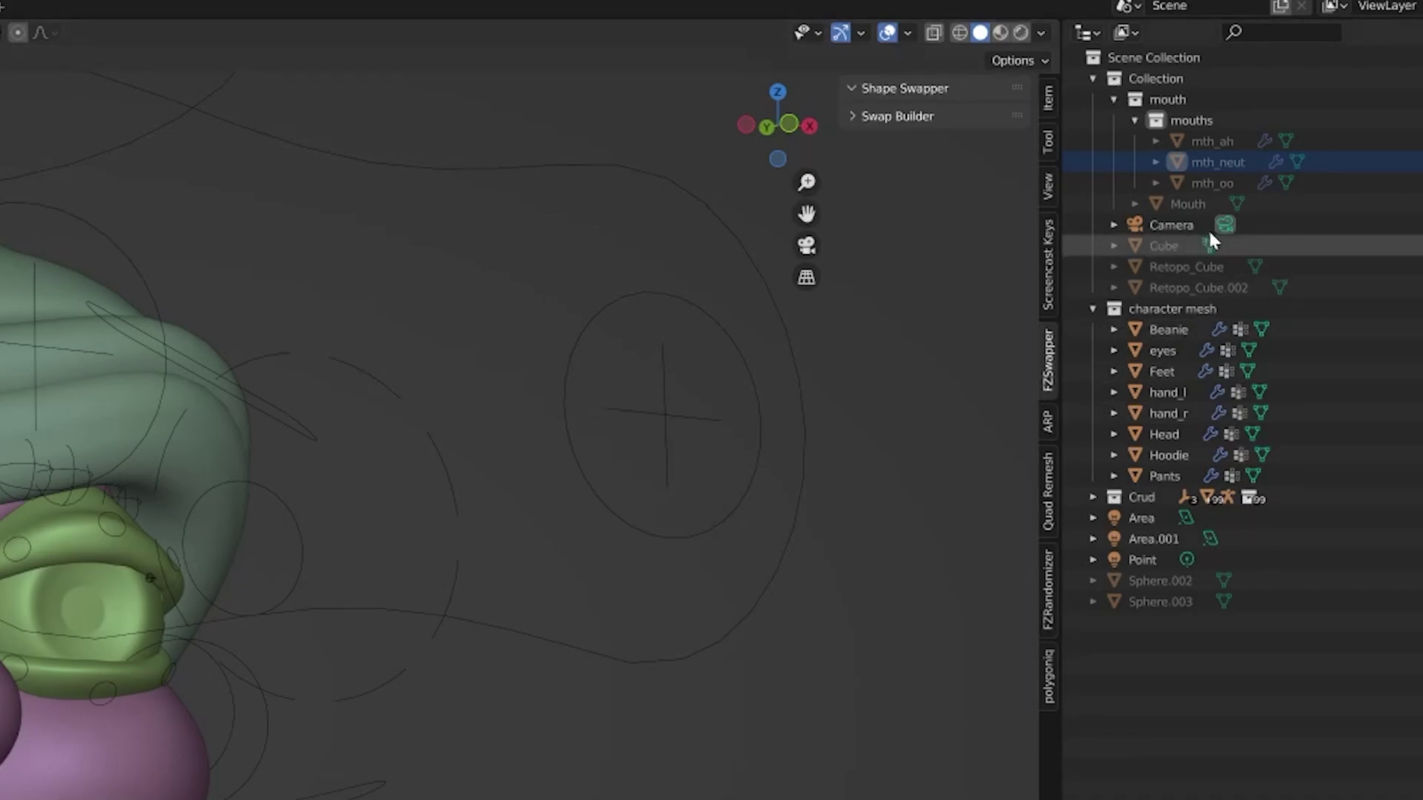
{"action": "left_click", "coordinate": [1193, 204]}
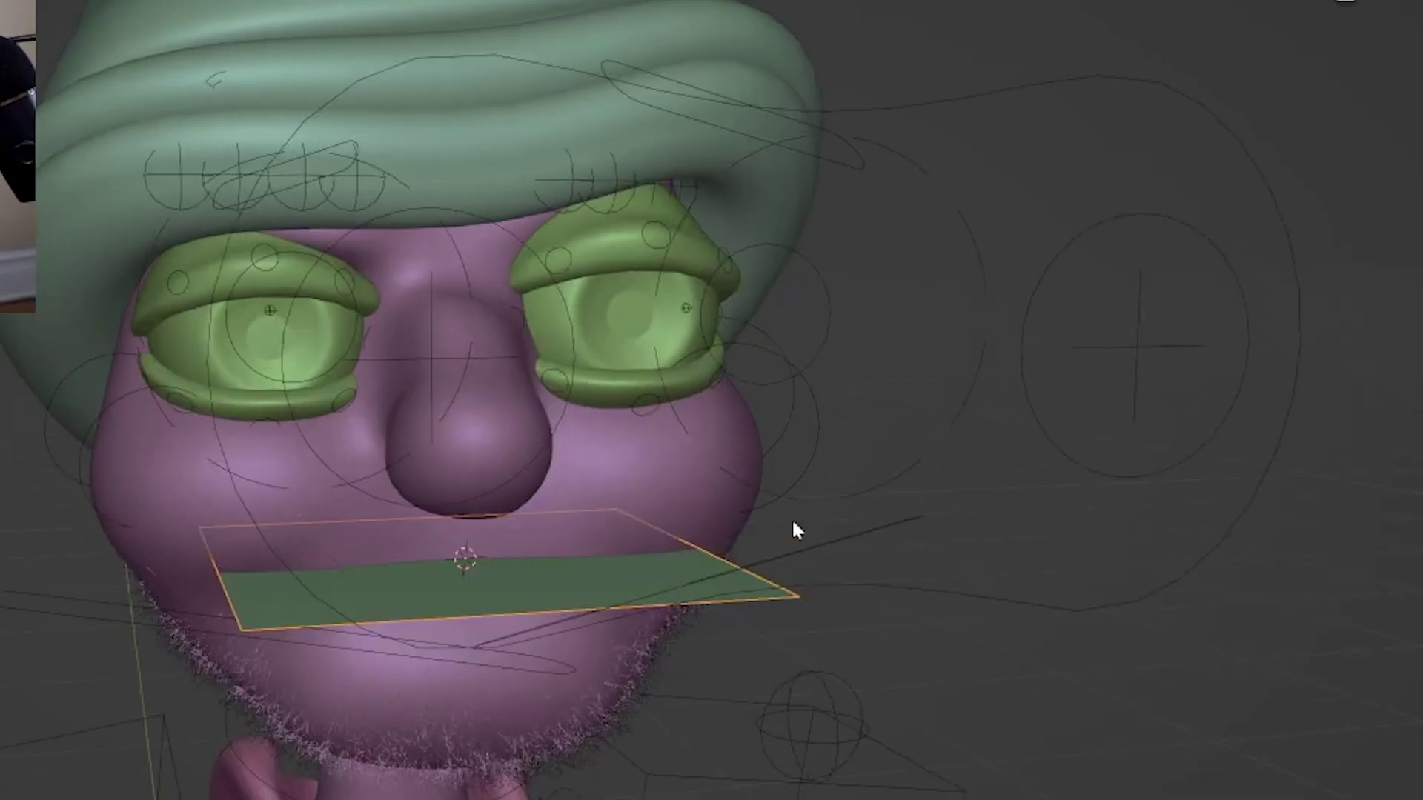
{"action": "middle_click_drag", "start_coordinate": [793, 522], "coordinate": [850, 478]}
{"action": "middle_click_drag", "start_coordinate": [306, 771], "coordinate": [780, 363]}
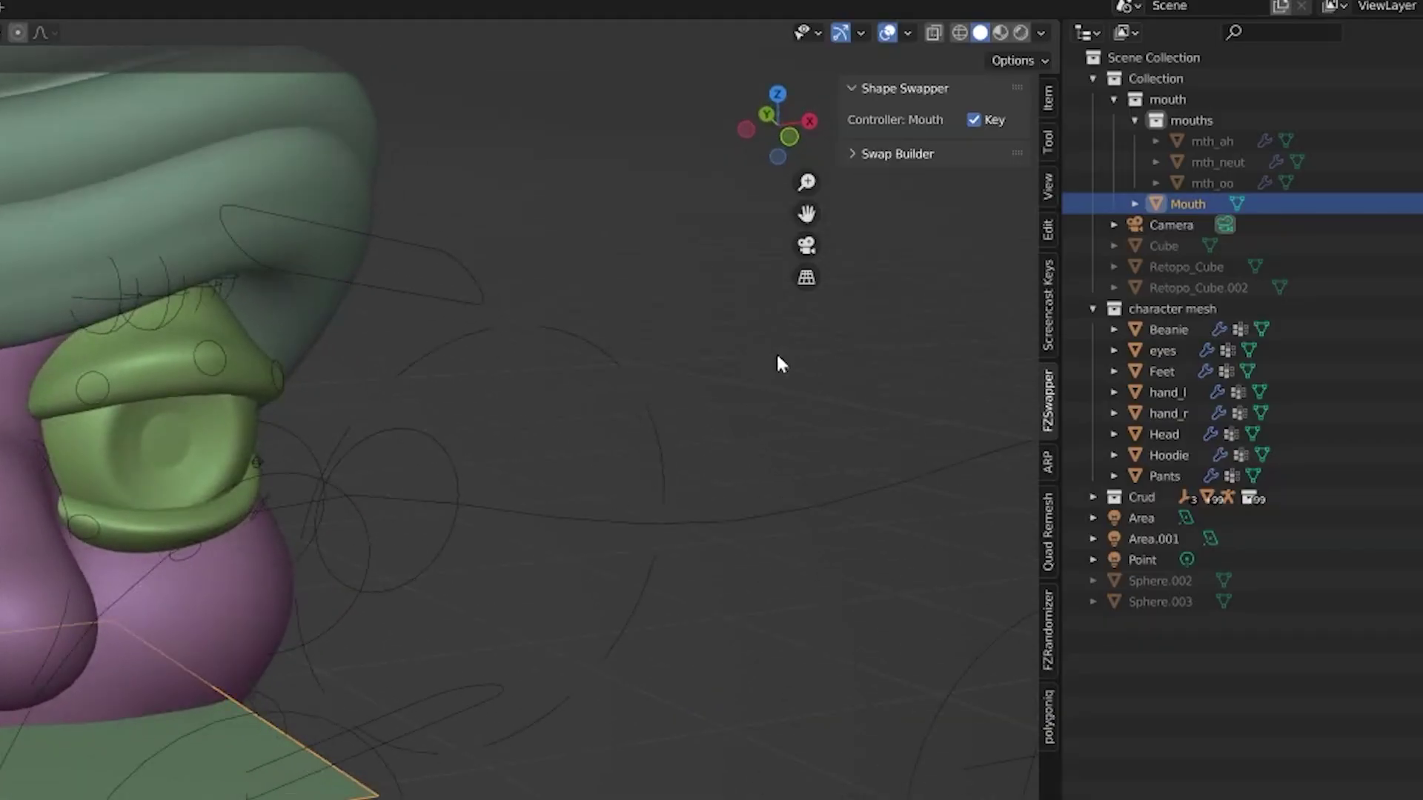
{"action": "left_click", "coordinate": [856, 154]}
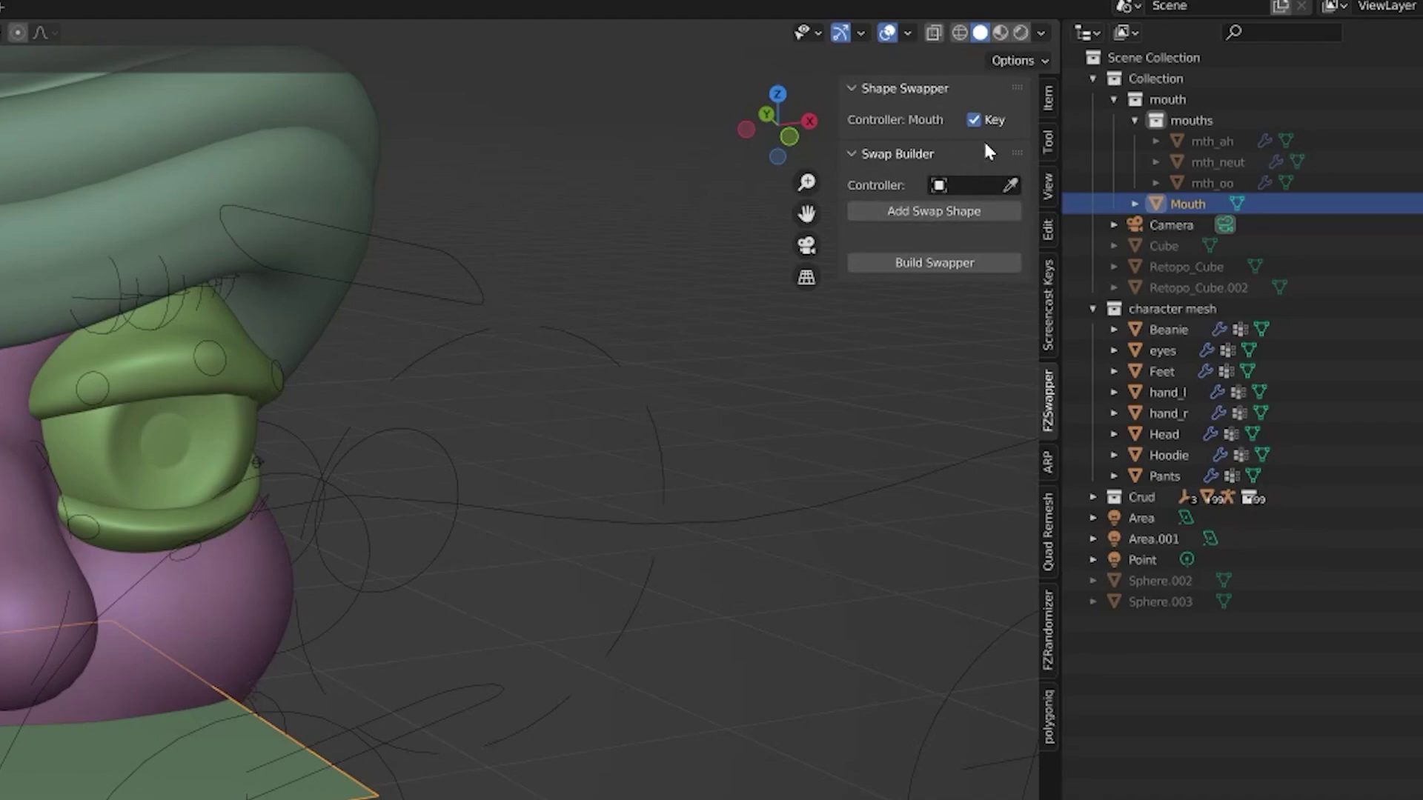
{"action": "left_click", "coordinate": [1009, 185]}
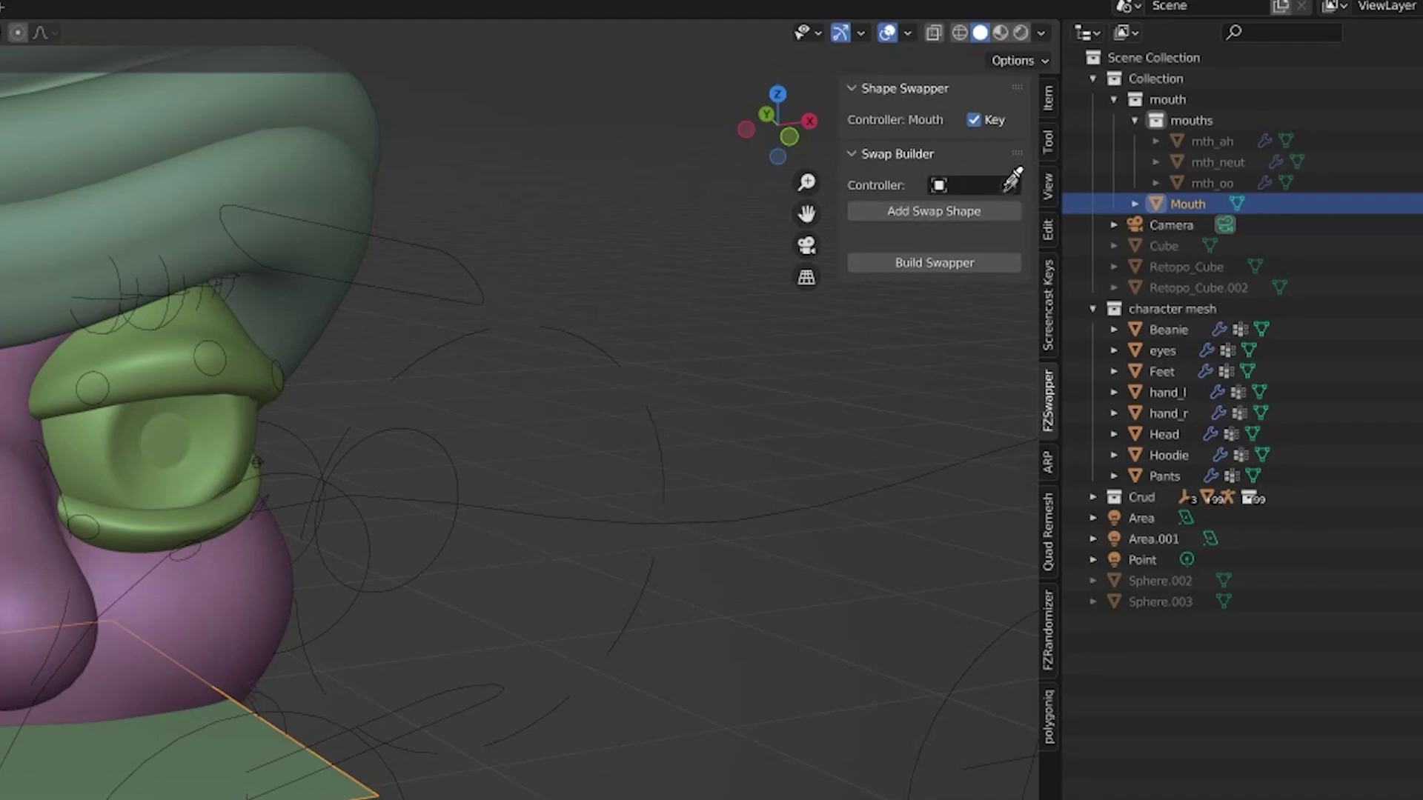
{"action": "left_click", "coordinate": [119, 748]}
- Unhide the mouths collection's meshes and add mth_neut as a swap shape named Neutral
{"action": "middle_click_drag", "start_coordinate": [120, 745], "coordinate": [178, 666]}
{"action": "left_click", "coordinate": [1416, 183]}
{"action": "left_click", "coordinate": [1417, 141]}
{"action": "left_click", "coordinate": [1244, 165]}
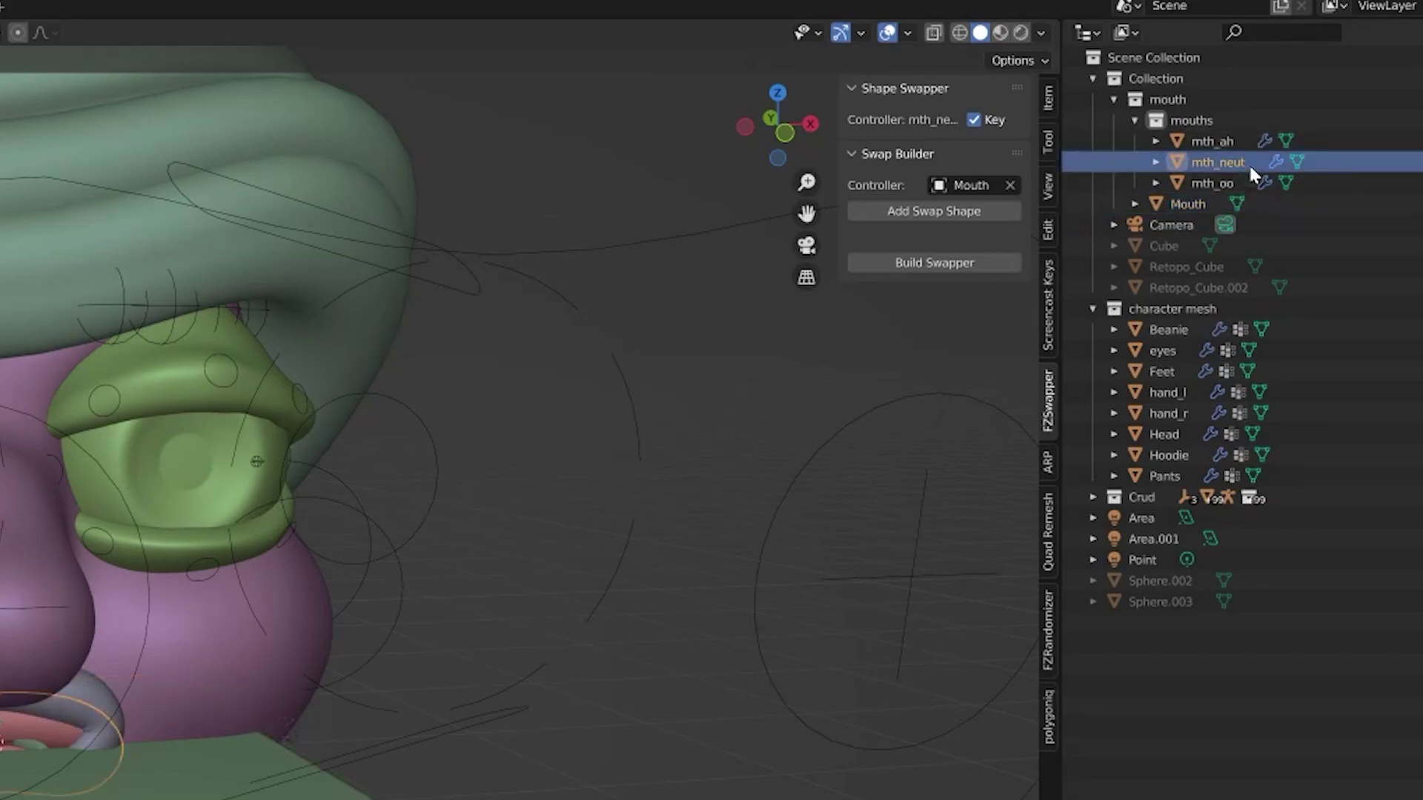
{"action": "left_click", "coordinate": [969, 214]}
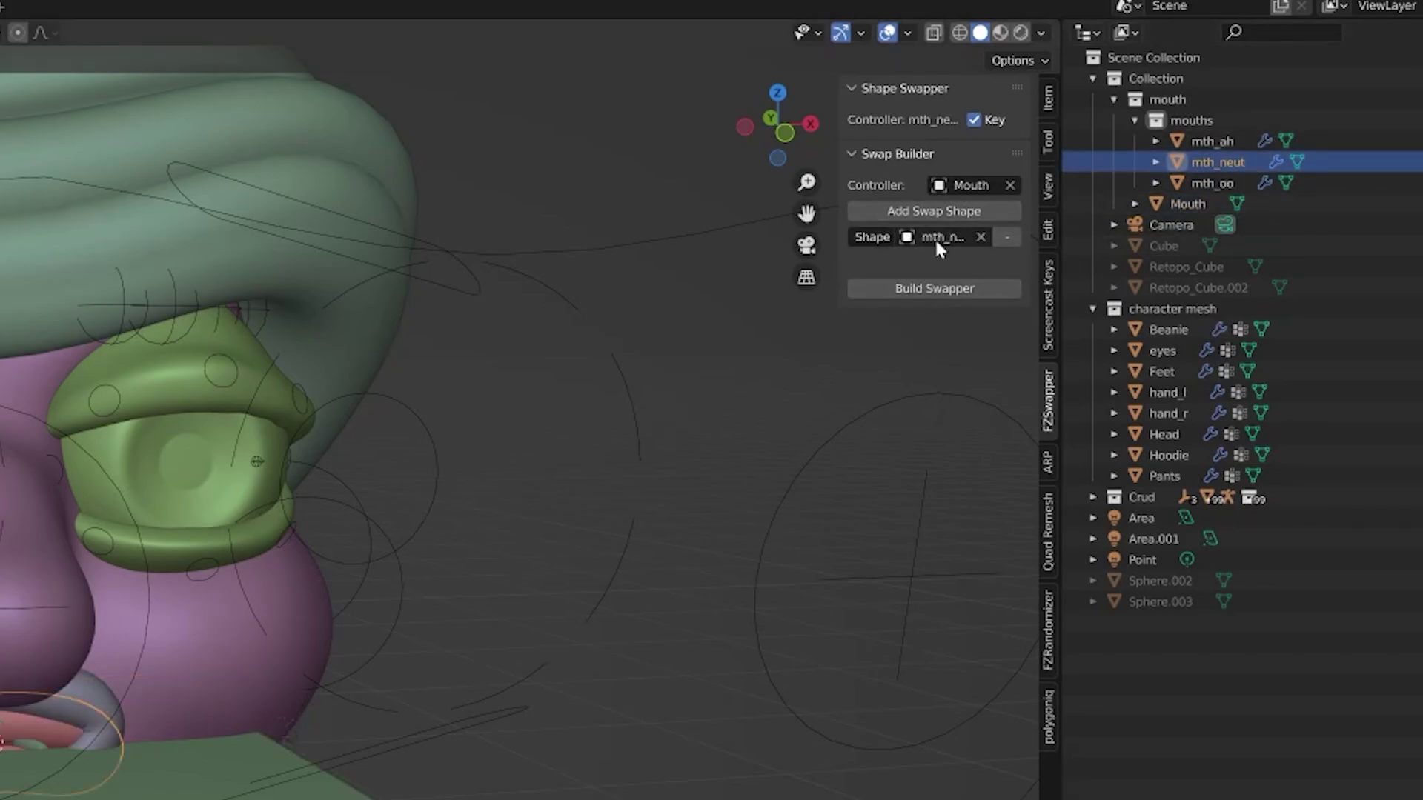
{"action": "left_click_drag", "start_coordinate": [837, 262], "coordinate": [652, 262]}
{"action": "double_click", "coordinate": [711, 239]}
{"action": "type", "text": "Neu"}
{"action": "type", "text": "r"}
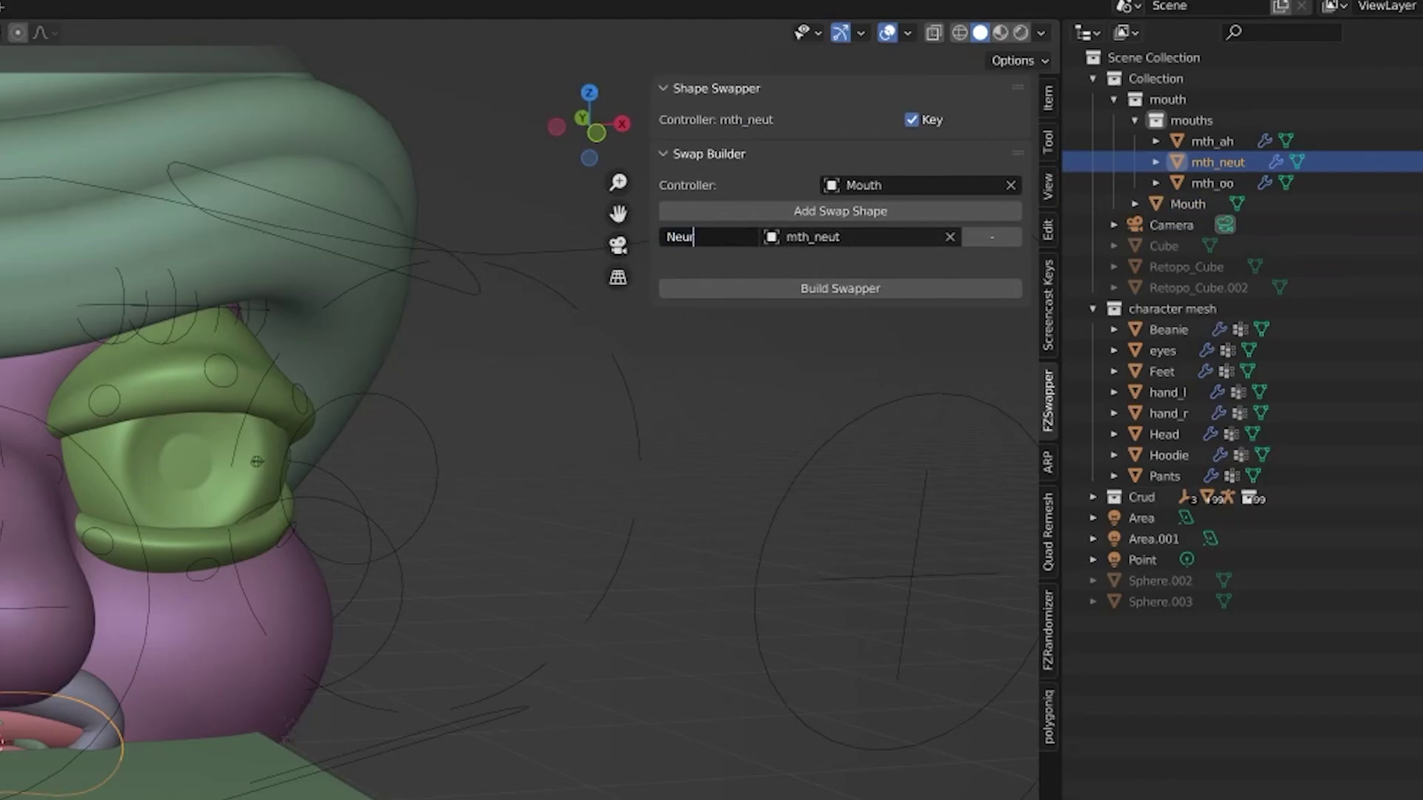
{"action": "type", "text": "tral"}
{"action": "key", "text": "Return"}
- Add the mth_ah mesh as a swap shape named Ahh
{"action": "left_click", "coordinate": [1214, 141]}
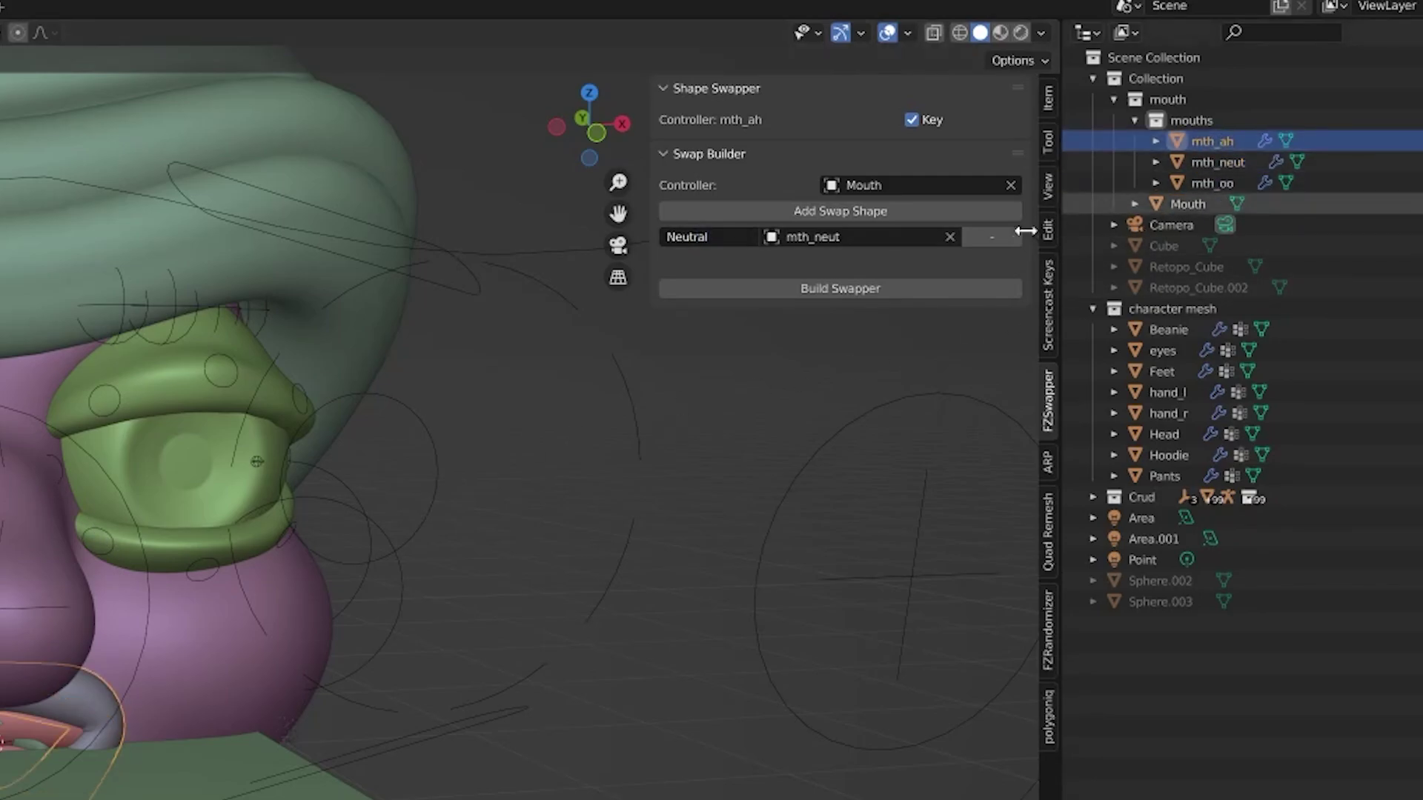
{"action": "left_click", "coordinate": [891, 213]}
{"action": "left_click", "coordinate": [741, 263]}
{"action": "type", "text": "Ahh"}
- Add the mth_oo mesh as a swap shape named Ooh
{"action": "left_click", "coordinate": [1212, 183]}
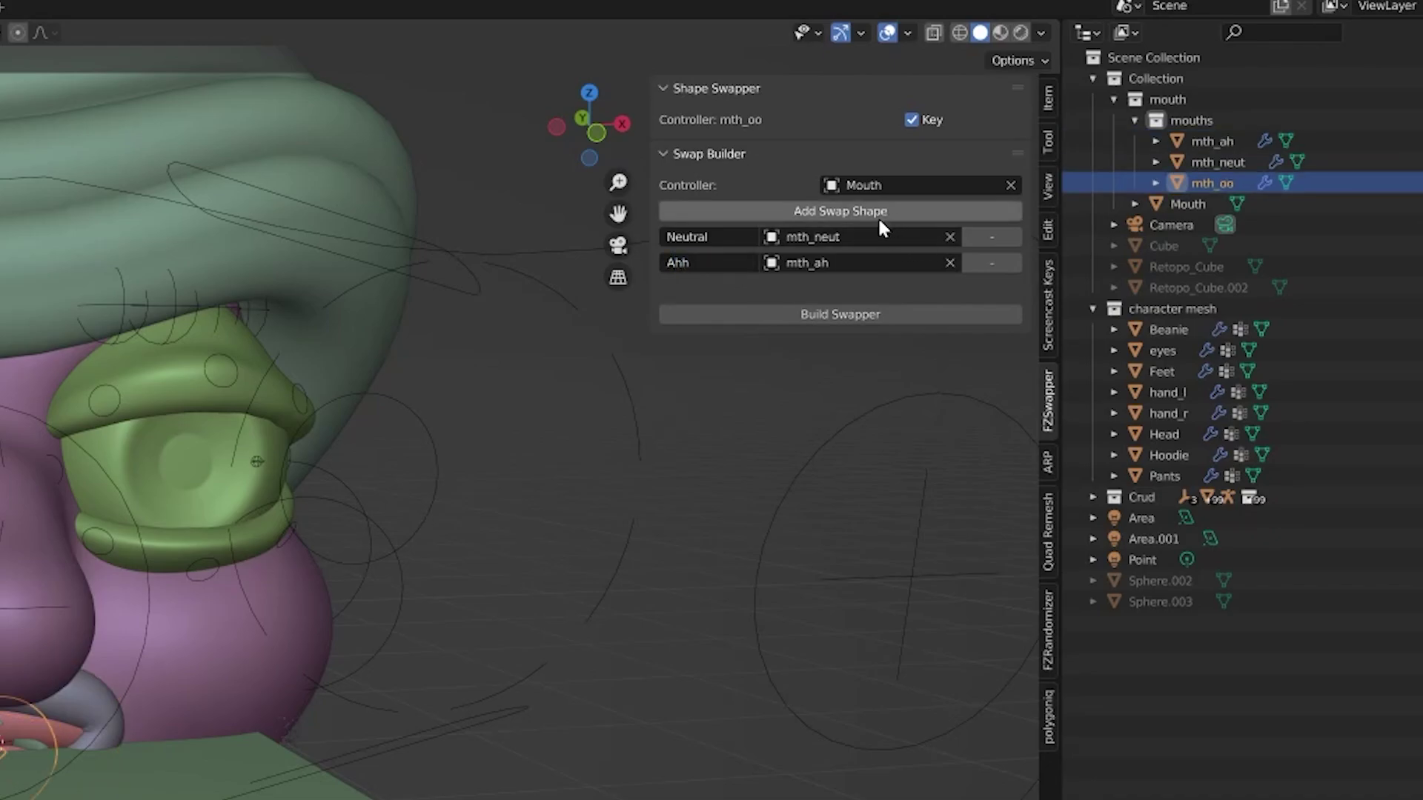
{"action": "left_click", "coordinate": [876, 213]}
{"action": "double_click", "coordinate": [726, 288]}
{"action": "type", "text": "Ooh"}
{"action": "key", "text": "Return"}
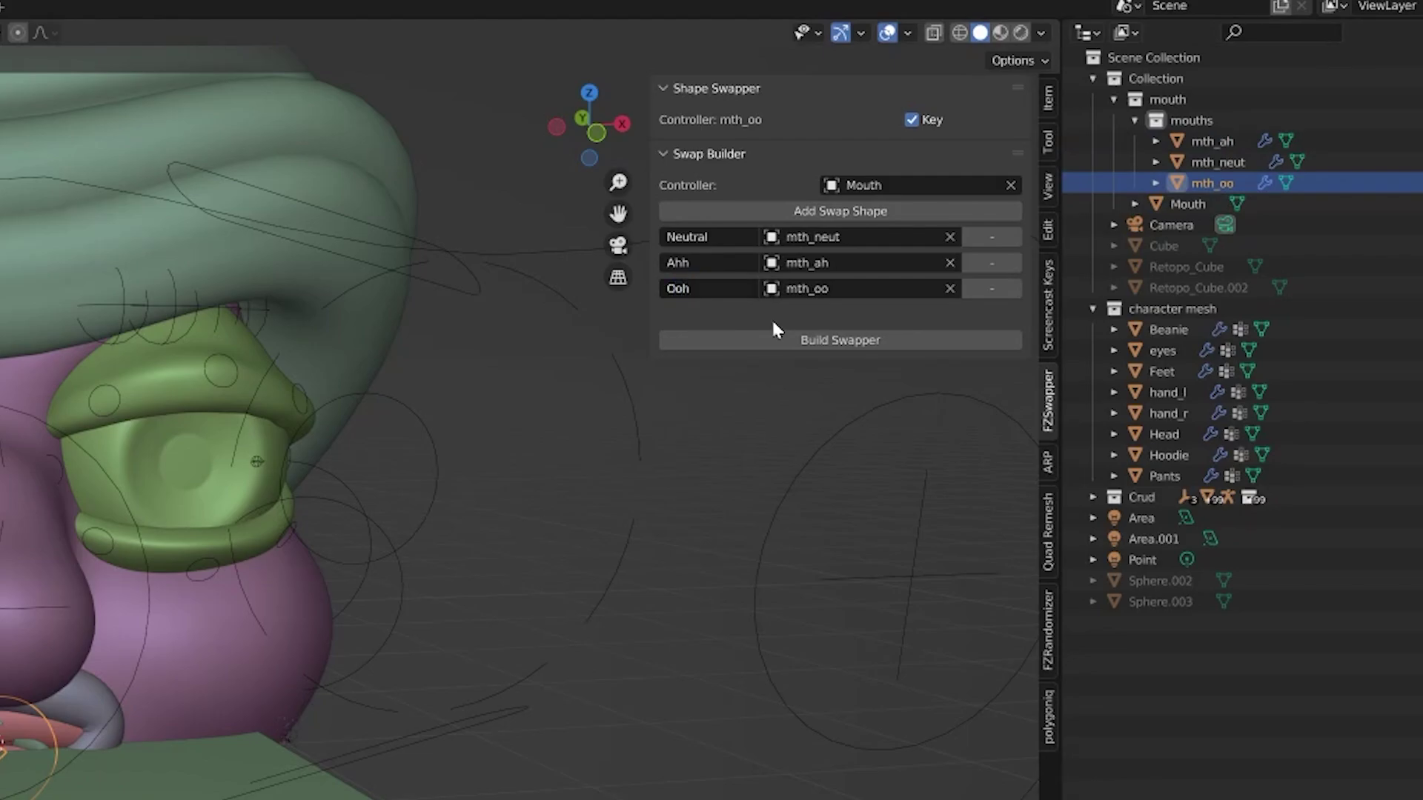
- Build the swapper from the three mouth shapes and display the Mouth object's modifiers
{"action": "left_click", "coordinate": [844, 341]}
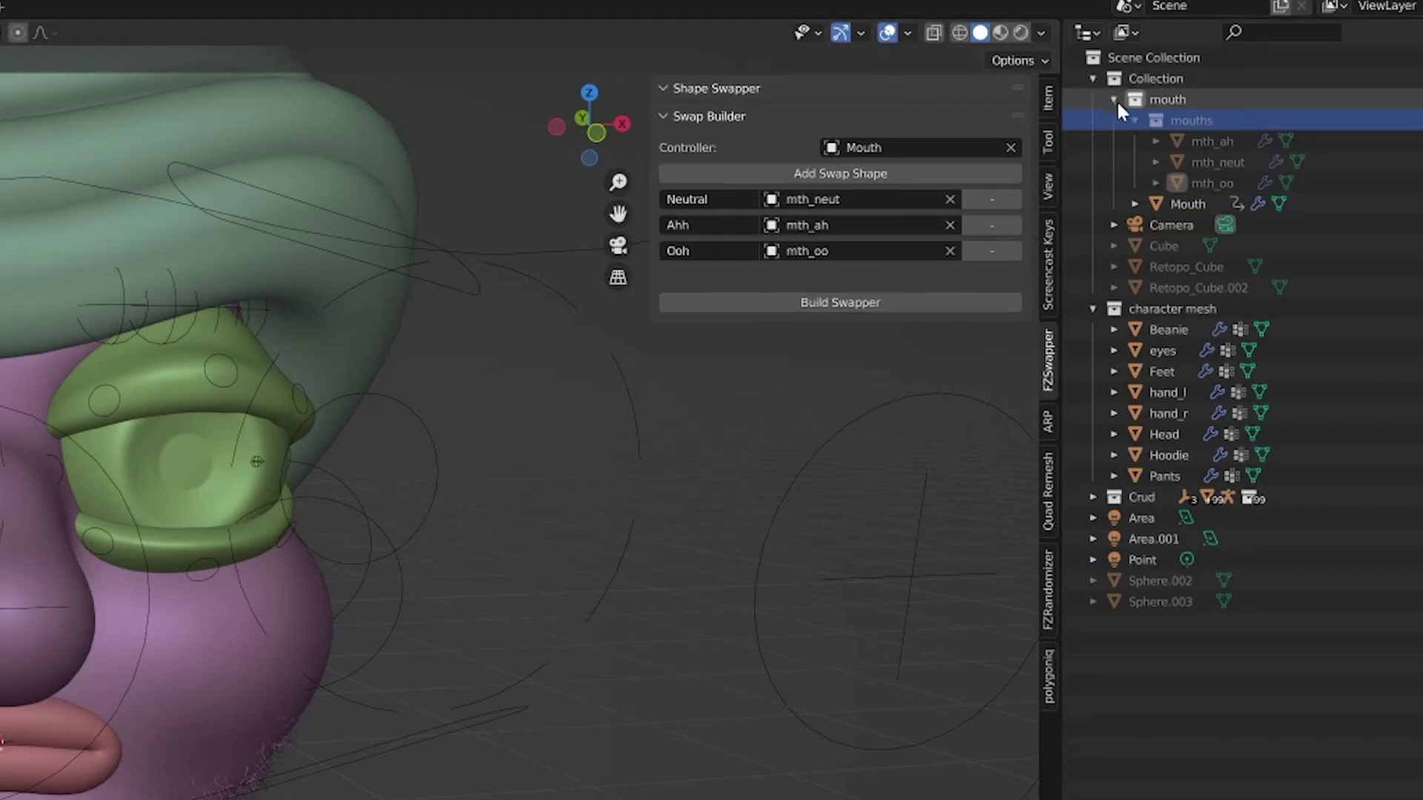
{"action": "left_click", "coordinate": [1194, 206]}
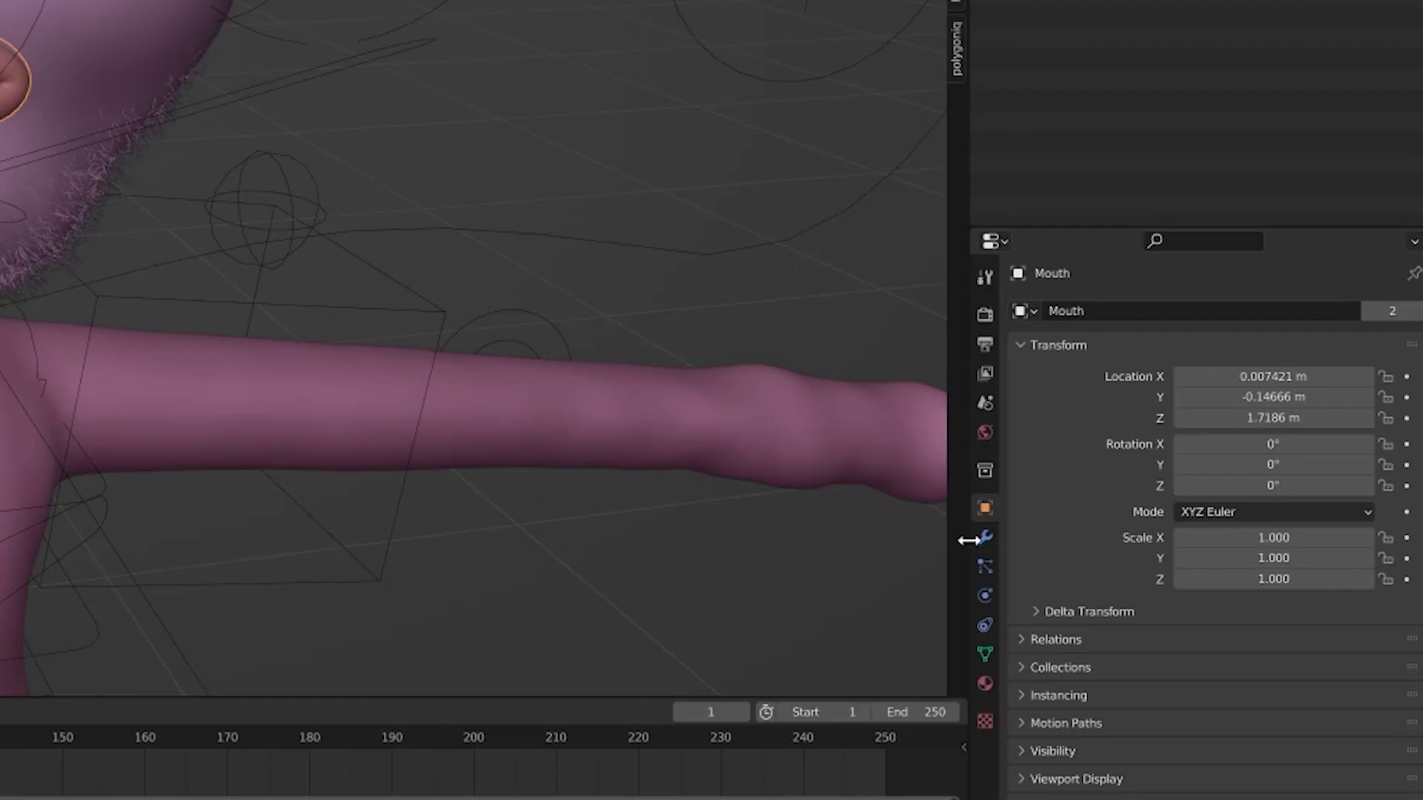
{"action": "left_click", "coordinate": [985, 539]}
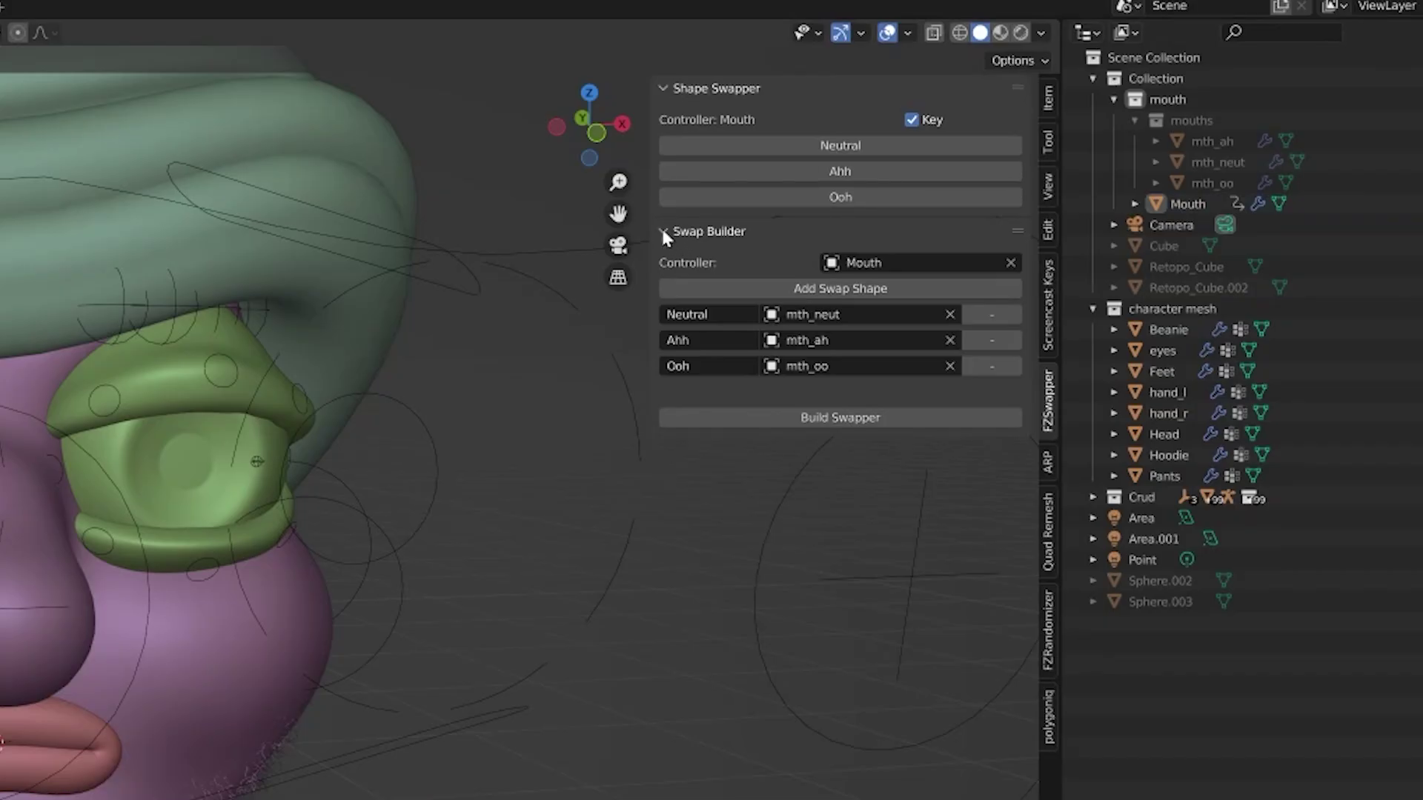
- Collapse the Swap Builder settings and move the mouth collection into the Crud collection
{"action": "left_click", "coordinate": [662, 229]}
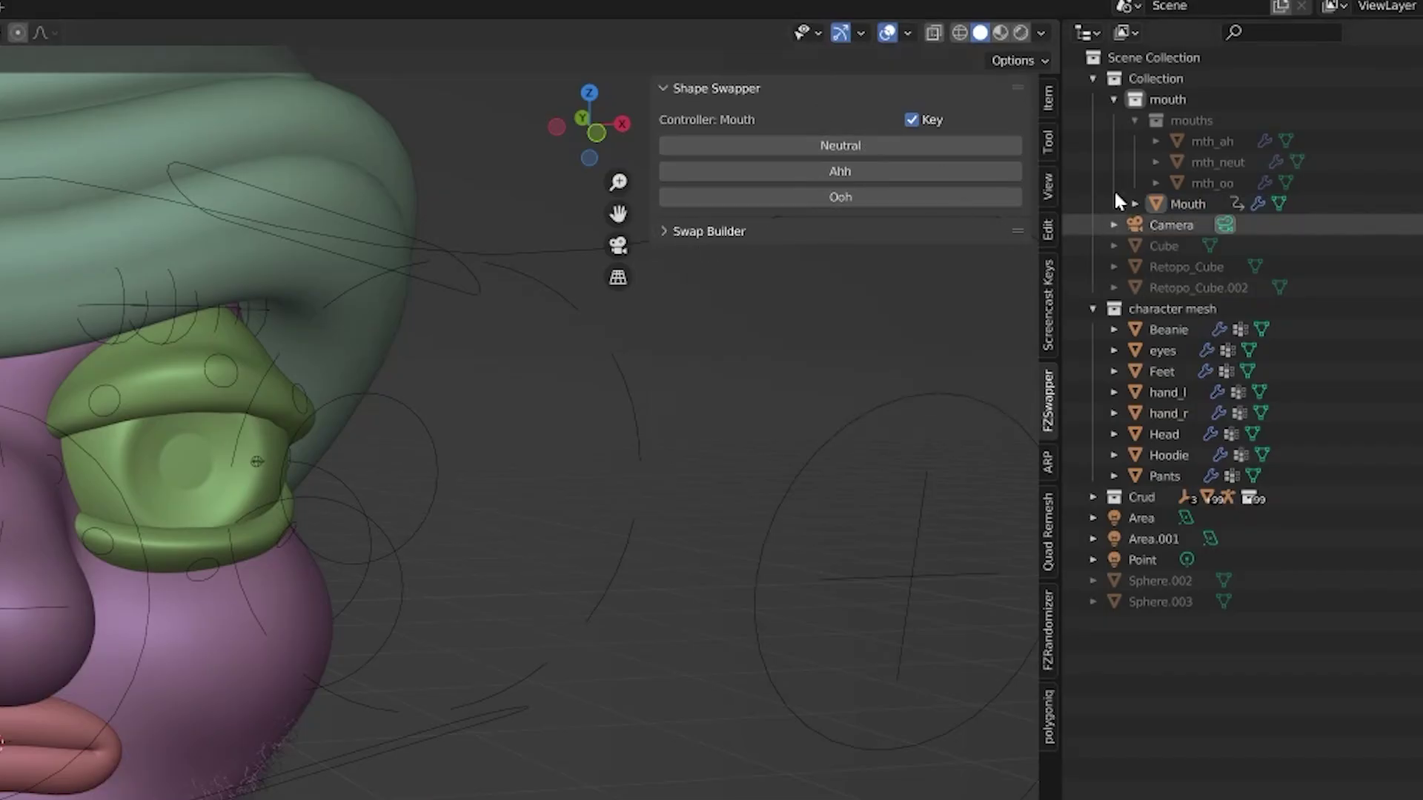
{"action": "left_click", "coordinate": [1121, 100]}
{"action": "left_click_drag", "start_coordinate": [1164, 105], "coordinate": [1180, 396]}
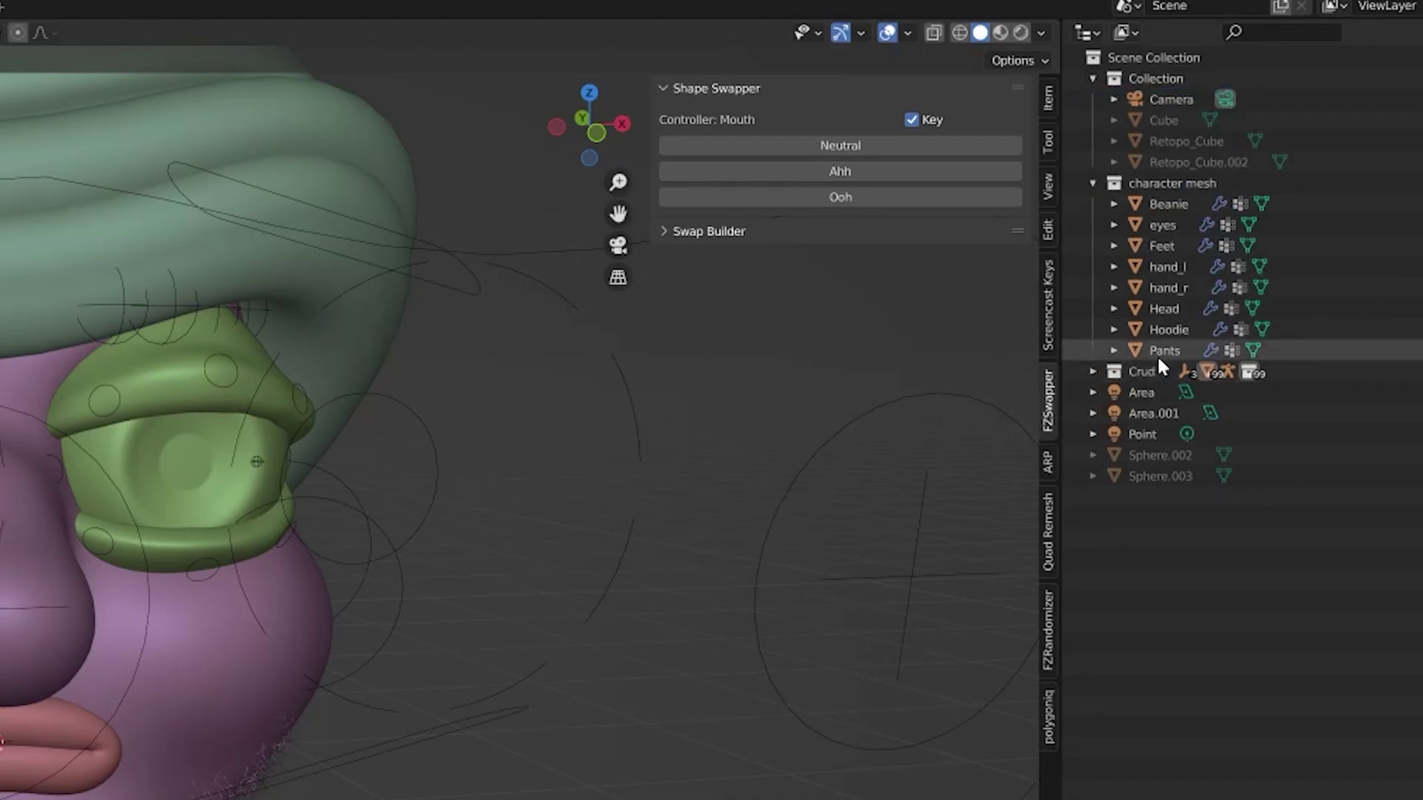
- Enlarge the timeline and, during playback, key alternating Ahh and Ooh shapes on the Mouth at frames 16, 23, 27 and 31
{"action": "scroll", "coordinate": [343, 623], "scroll_direction": "down", "scroll_amount": 2}
{"action": "middle_click_drag", "start_coordinate": [326, 652], "coordinate": [305, 681]}
{"action": "left_click", "coordinate": [26, 733]}
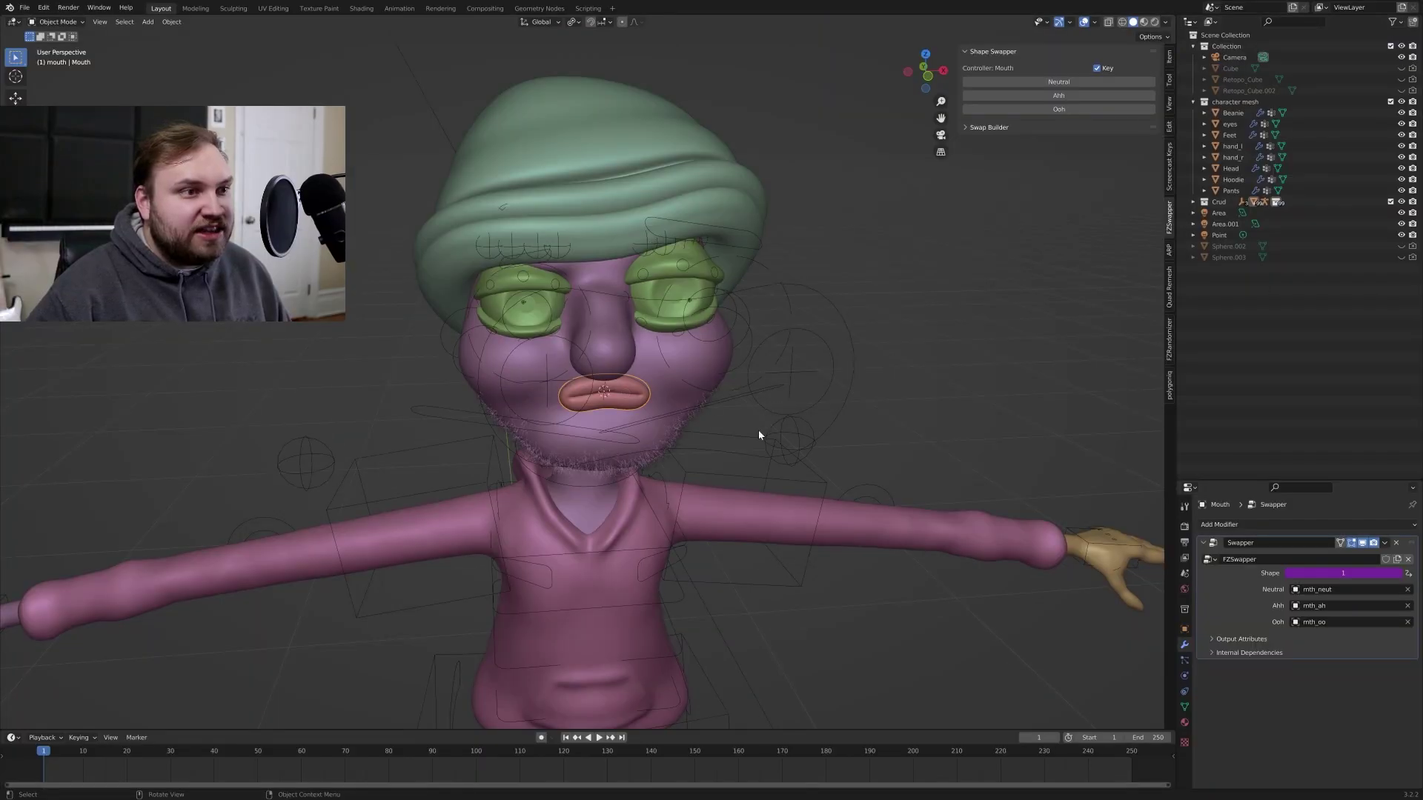
{"action": "left_click_drag", "start_coordinate": [688, 730], "coordinate": [700, 653]}
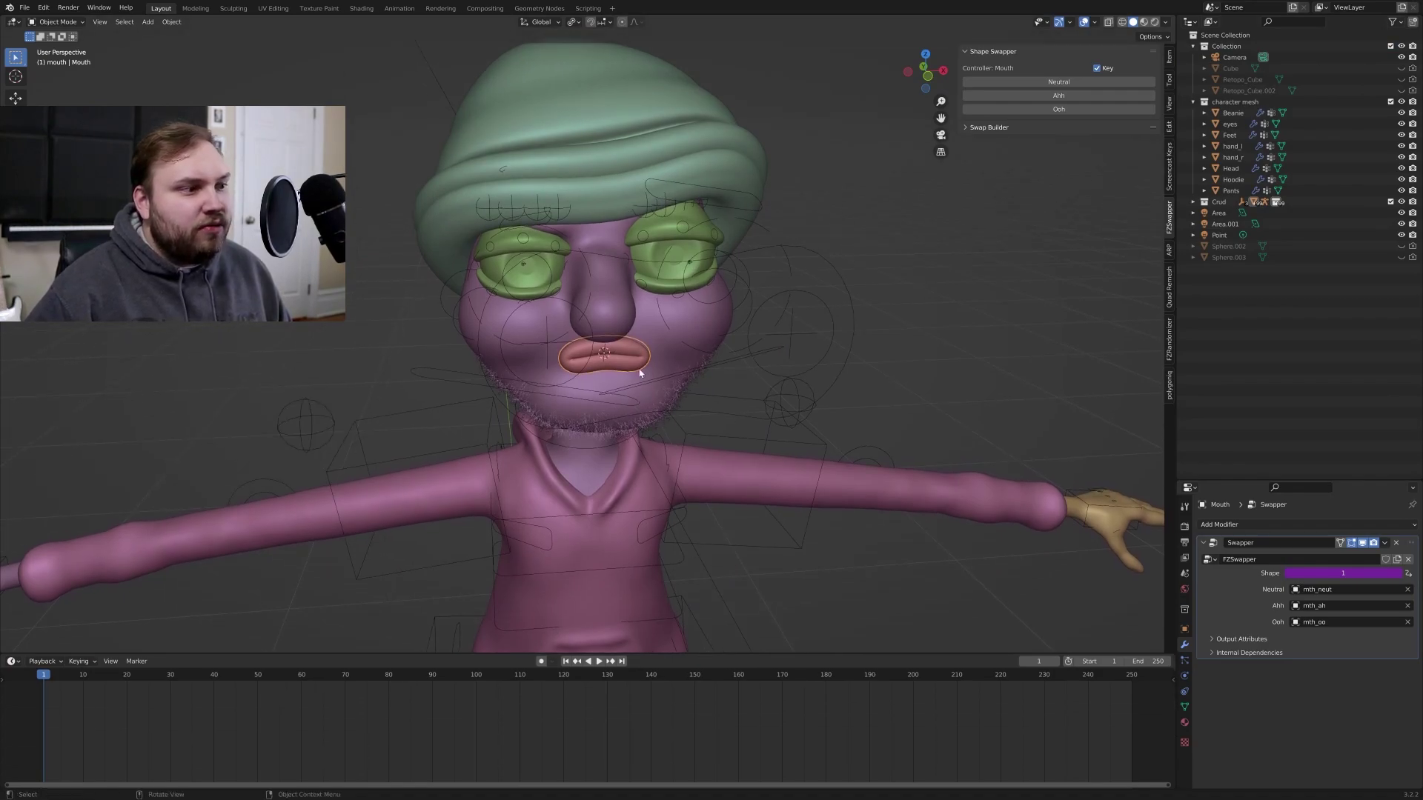
{"action": "key", "text": "space"}
{"action": "left_click", "coordinate": [1085, 109]}
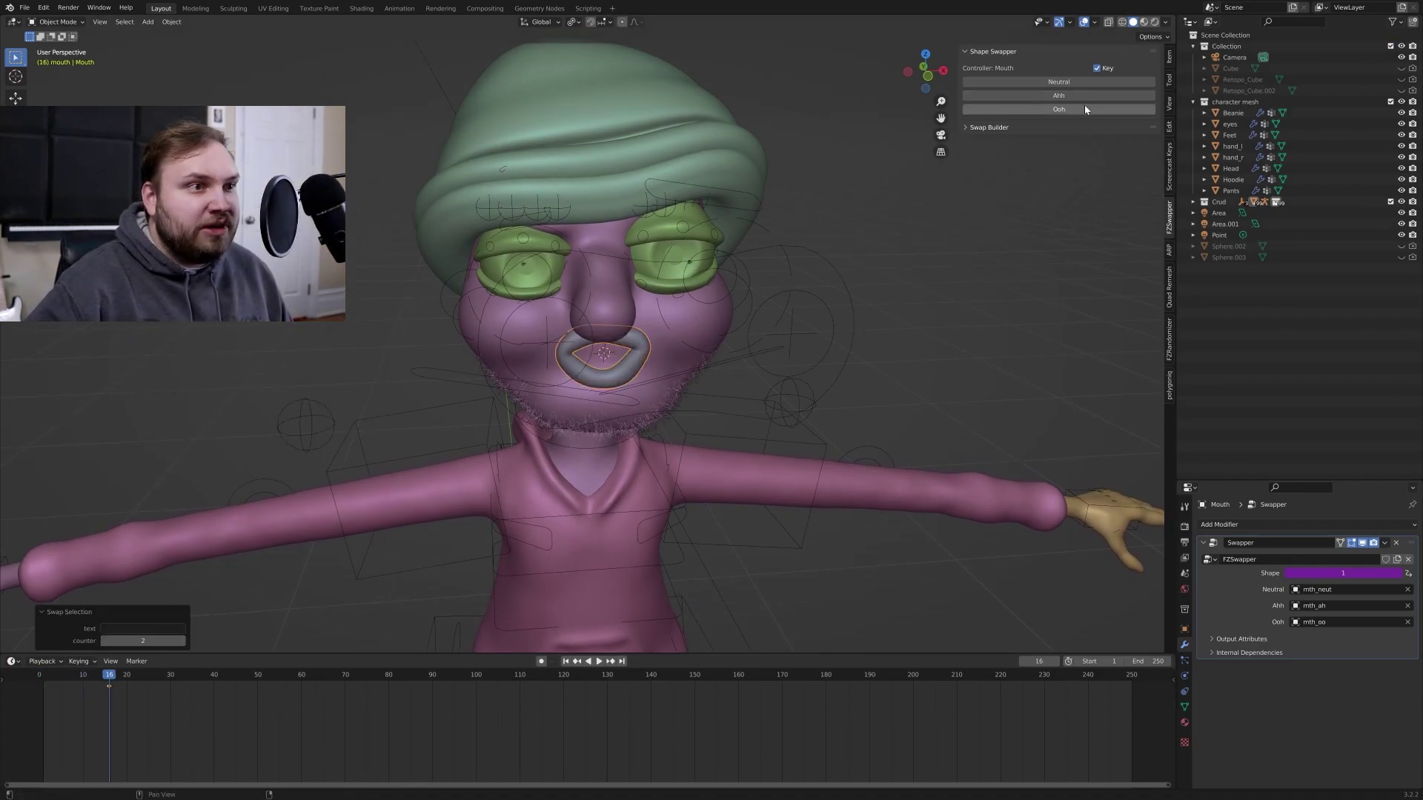
{"action": "left_click", "coordinate": [1080, 96]}
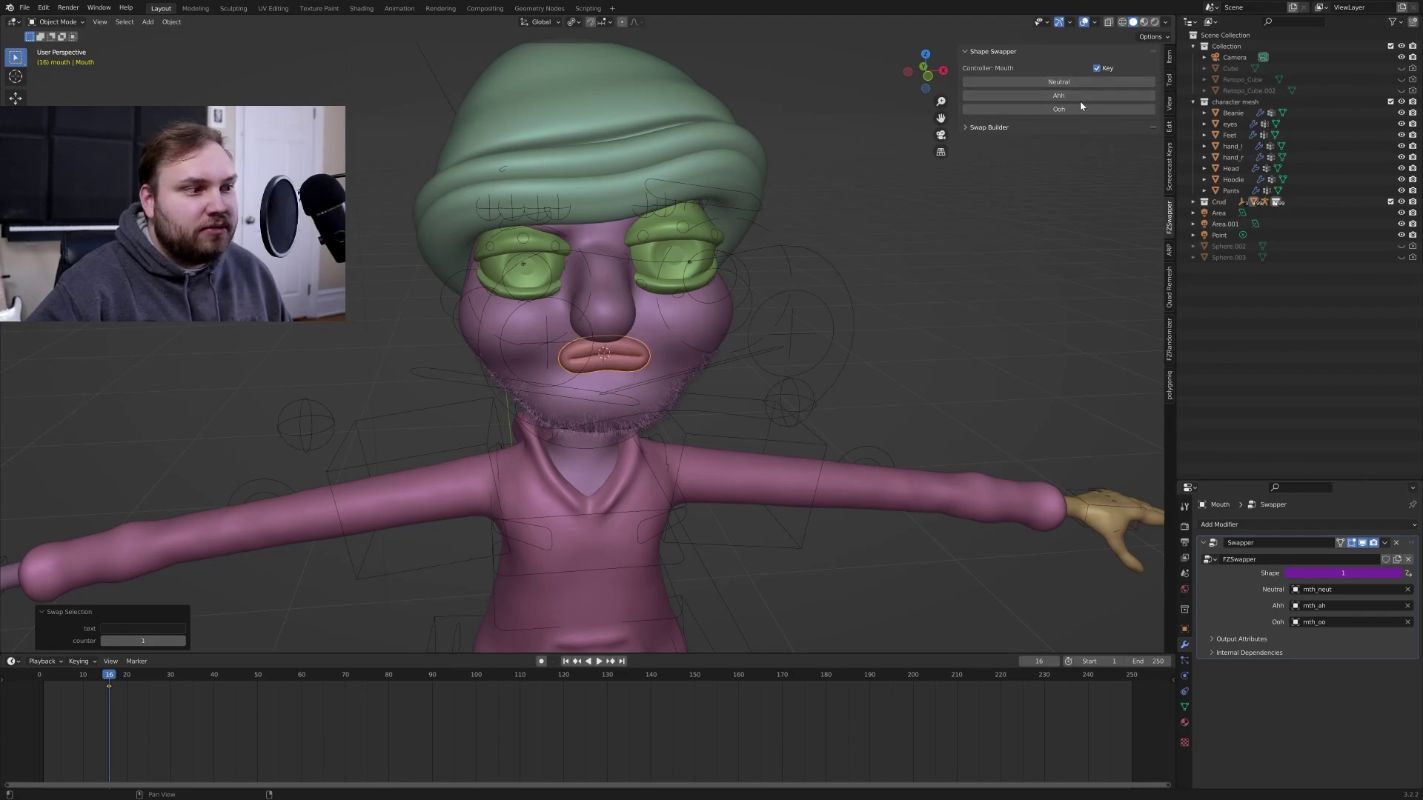
{"action": "left_click", "coordinate": [1096, 108]}
{"action": "left_click", "coordinate": [1092, 95]}
- Play back the keyed mouth swaps and view the whole character in rendered shading
{"action": "scroll", "coordinate": [663, 526], "scroll_direction": "down", "scroll_amount": 3}
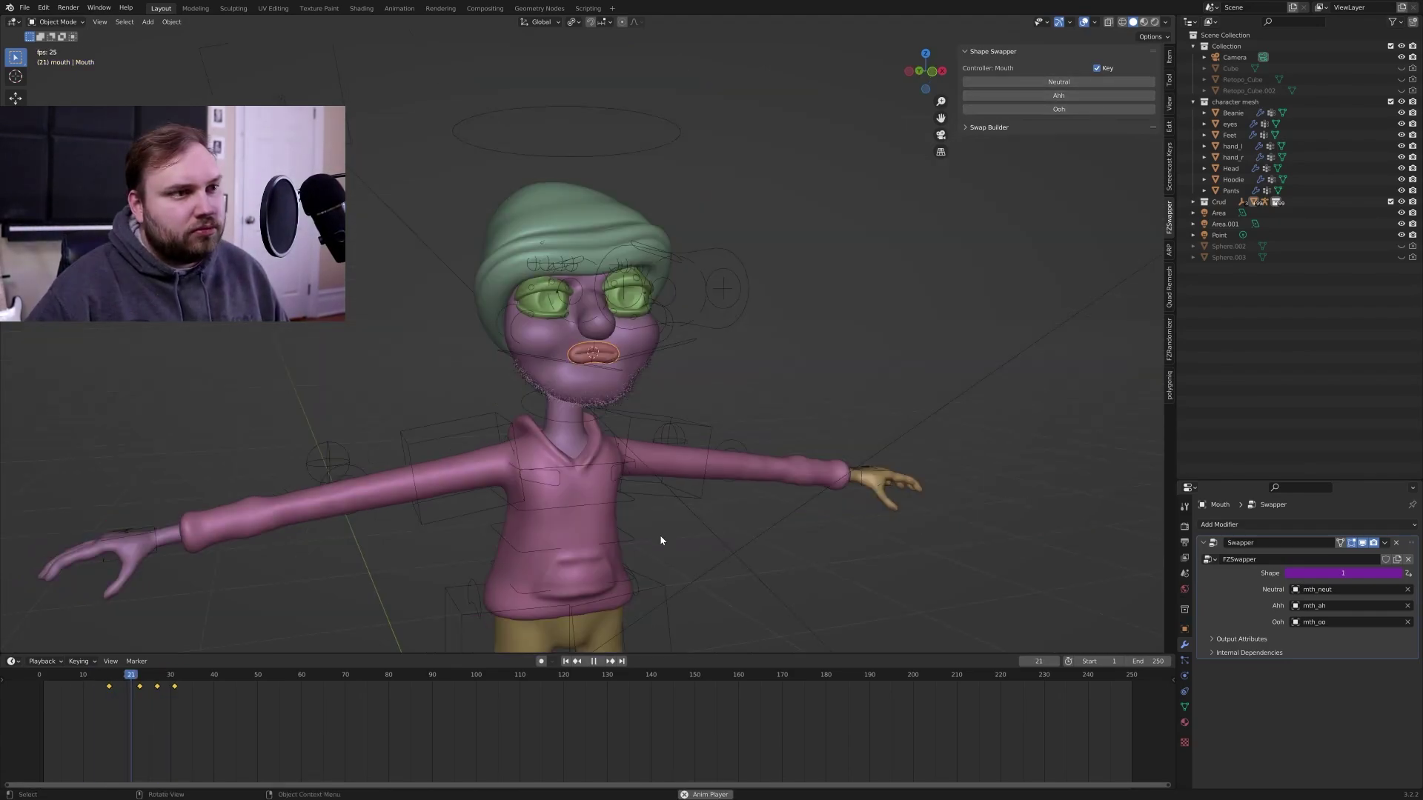
{"action": "middle_click_drag", "start_coordinate": [679, 495], "coordinate": [675, 525]}
{"action": "key", "text": "space"}
{"action": "scroll", "coordinate": [725, 463], "scroll_direction": "down", "scroll_amount": 1}
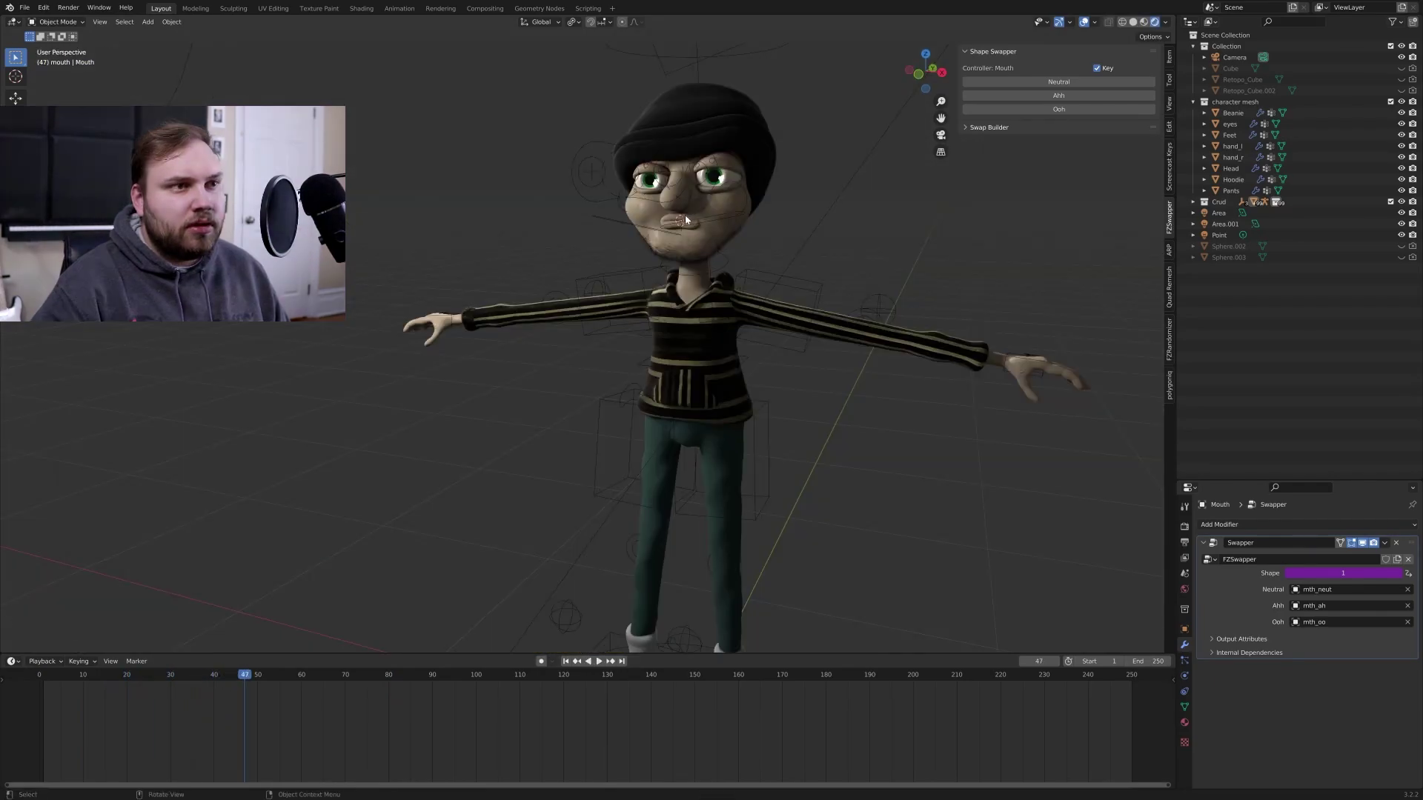
- Parent the Mouth object to the Crud_rig's c_head.x bone using the Bone parenting option
{"action": "left_click", "coordinate": [684, 215]}
{"action": "middle_click_drag", "start_coordinate": [684, 215], "coordinate": [719, 183]}
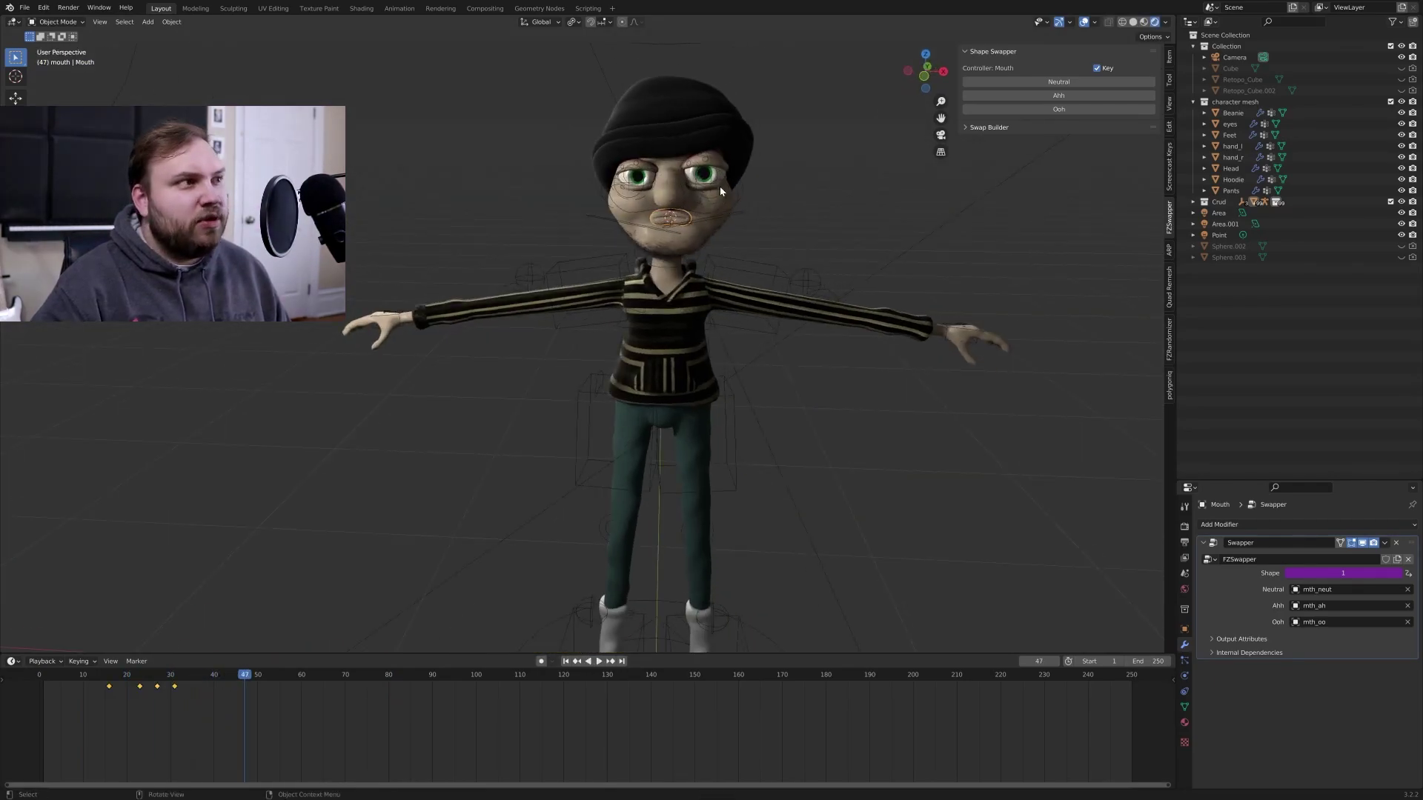
{"action": "middle_click_drag", "start_coordinate": [734, 48], "coordinate": [707, 188], "text": "shift"}
{"action": "left_click", "coordinate": [678, 136], "text": "shift"}
{"action": "key", "text": "ctrl+Tab"}
{"action": "left_click", "coordinate": [706, 185]}
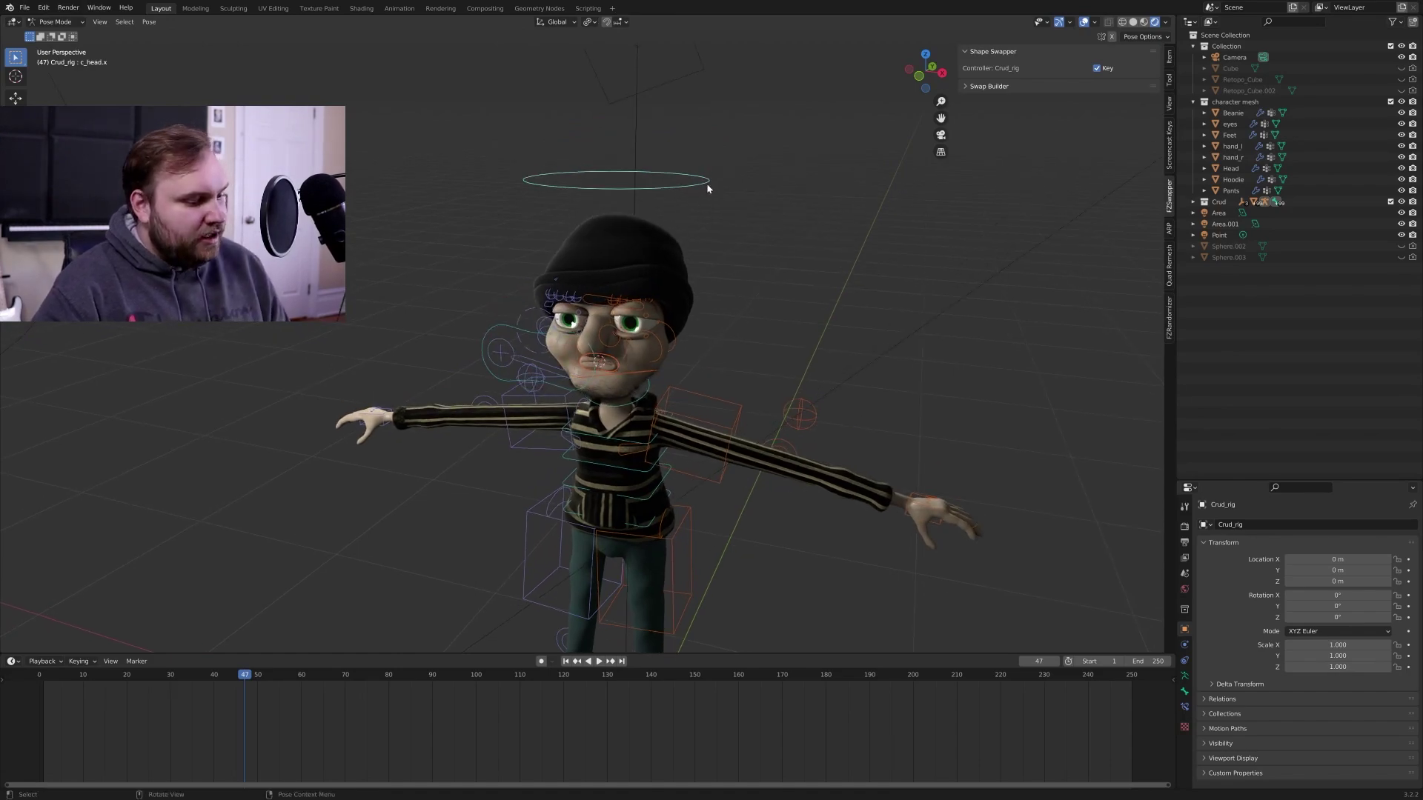
{"action": "key", "text": "ctrl+p"}
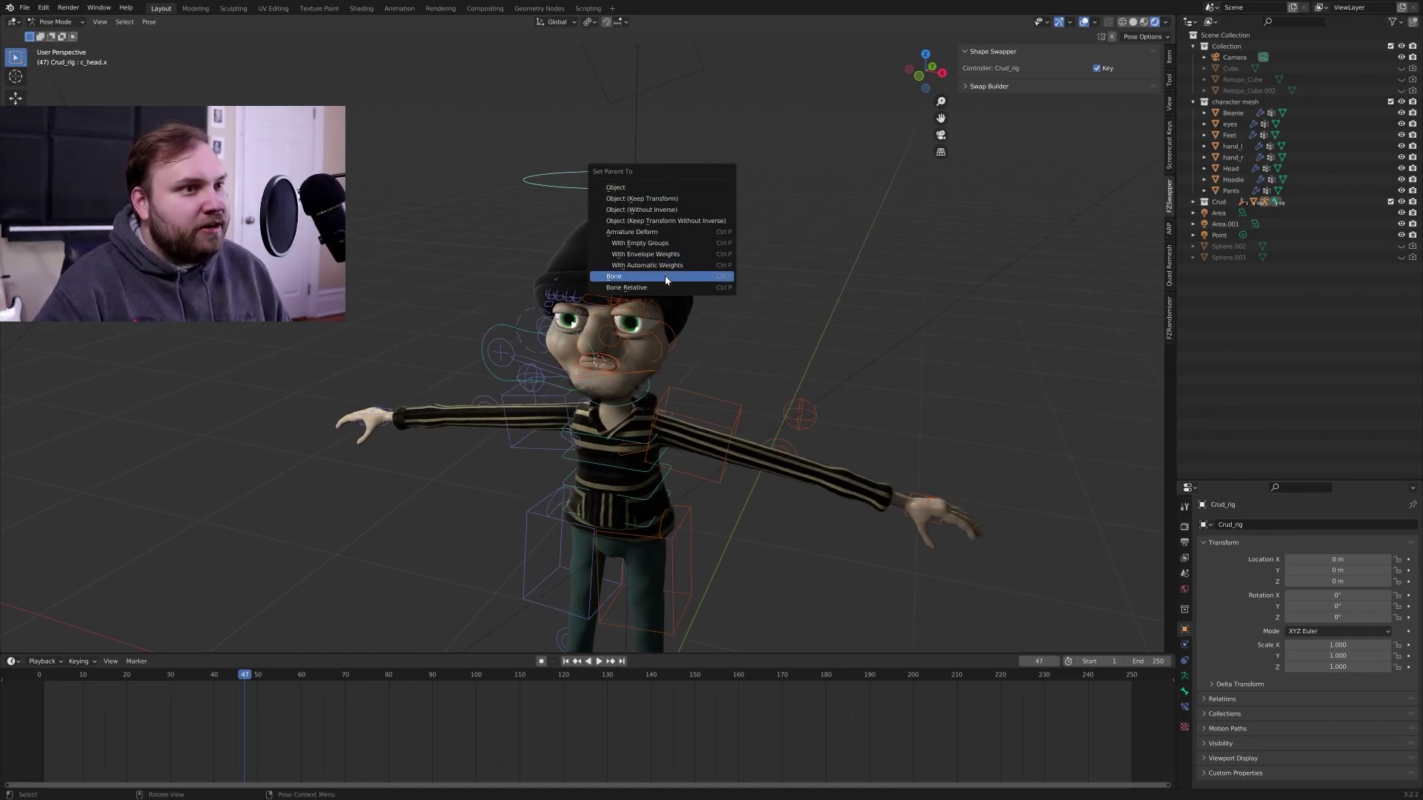
{"action": "left_click", "coordinate": [671, 276]}
- Turn the head with a free trackball rotation of the c_head.x control to test the mouth's parenting
{"action": "middle_click_drag", "start_coordinate": [672, 190], "coordinate": [670, 160]}
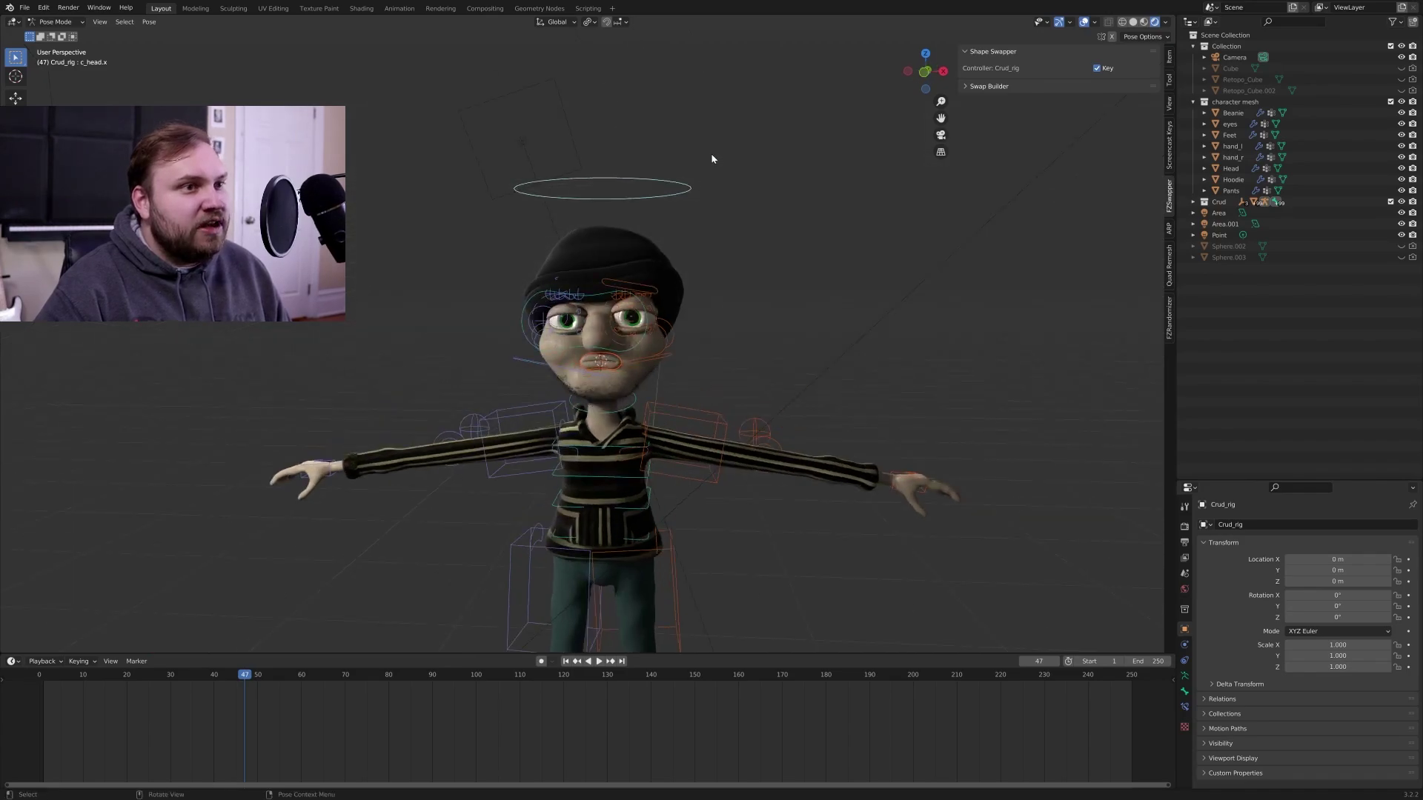
{"action": "key", "text": "r"}
{"action": "key", "text": "r"}
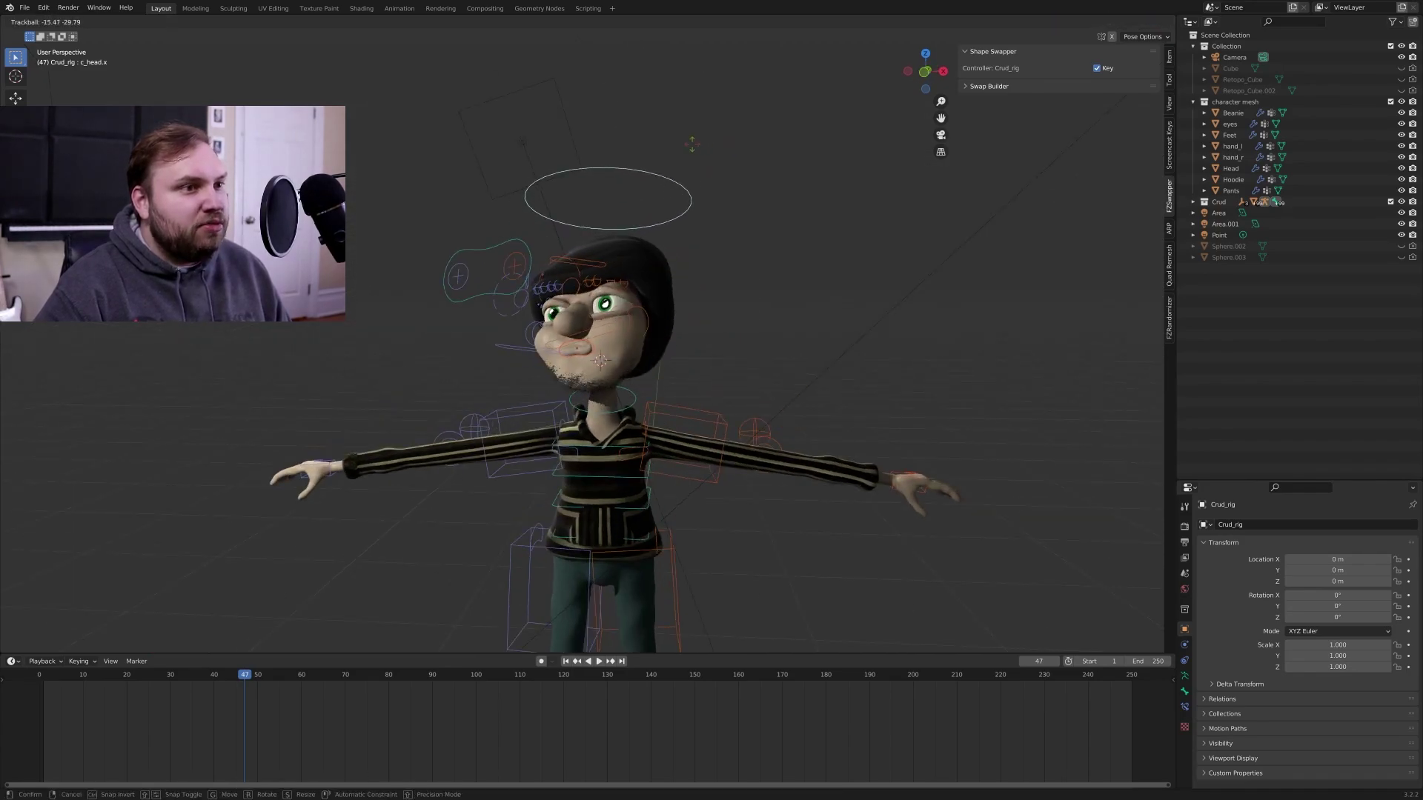
{"action": "right_click", "coordinate": [724, 146]}
- Return the rig to Object Mode and play back the mouth animation with the head turned
{"action": "key", "text": "ctrl+Tab"}
{"action": "key", "text": "space"}
{"action": "key", "text": "space"}
{"action": "left_click_drag", "start_coordinate": [285, 677], "coordinate": [152, 678]}
{"action": "key", "text": "space"}
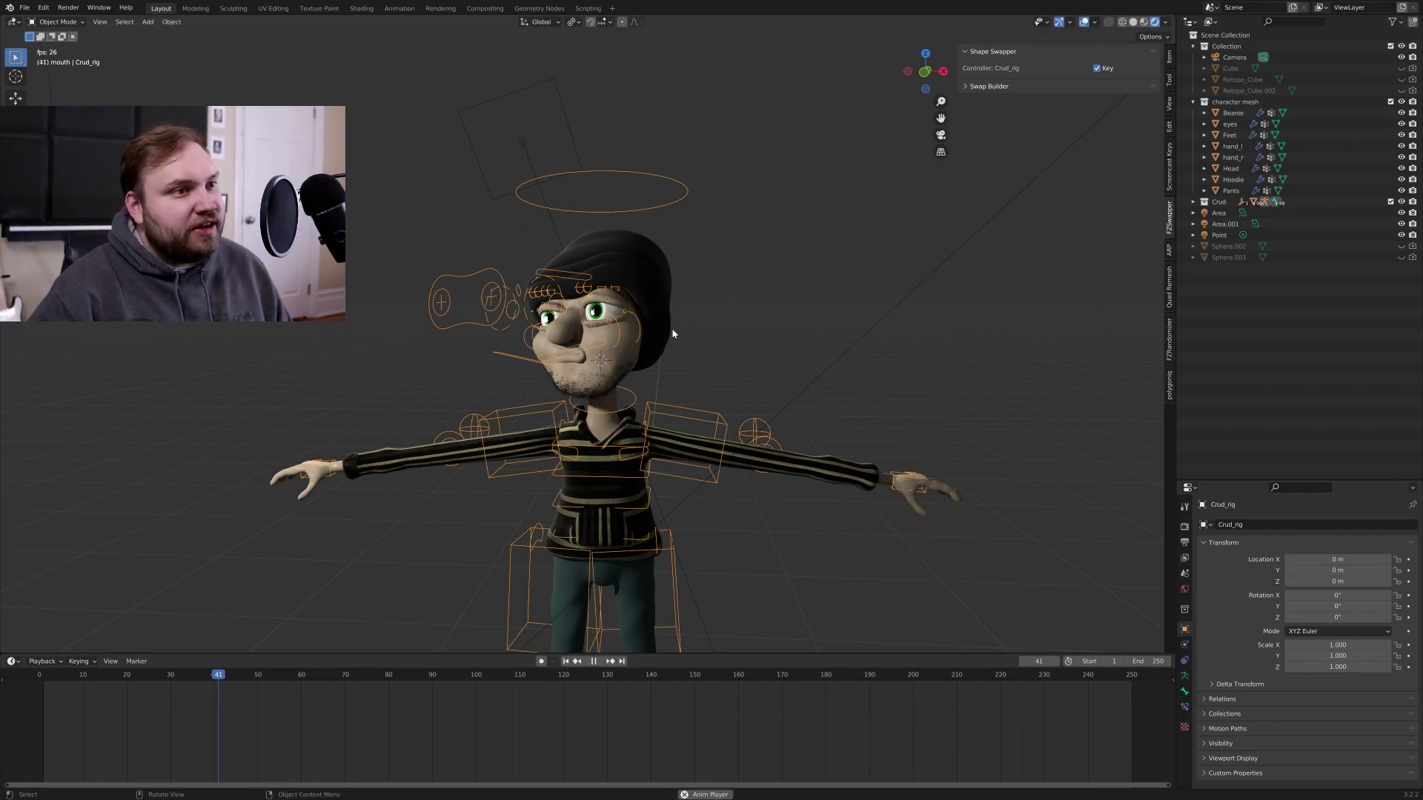